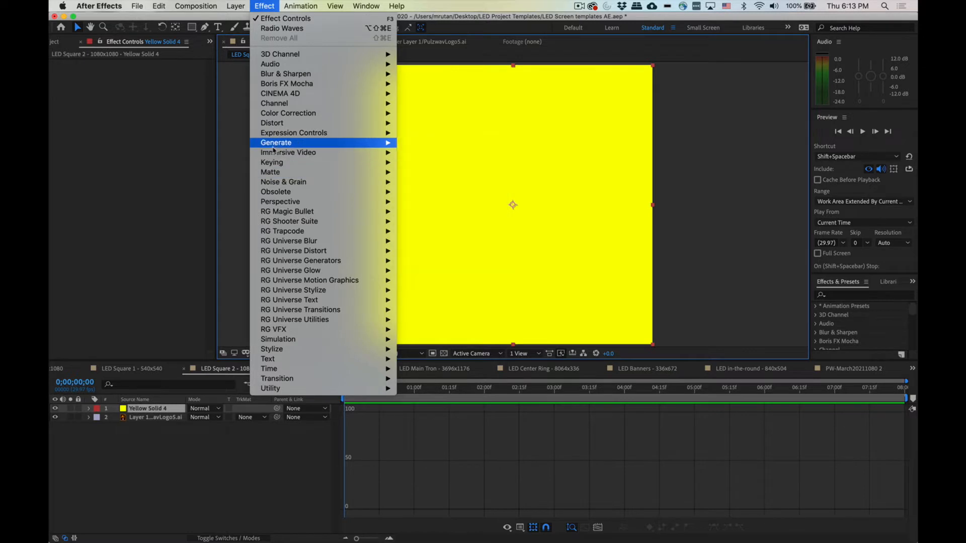
Step: Apply the Generate > Radio Waves effect to the yellow solid layer and preview the animation
{"action": "mouse_move", "coordinate": [399, 147]}
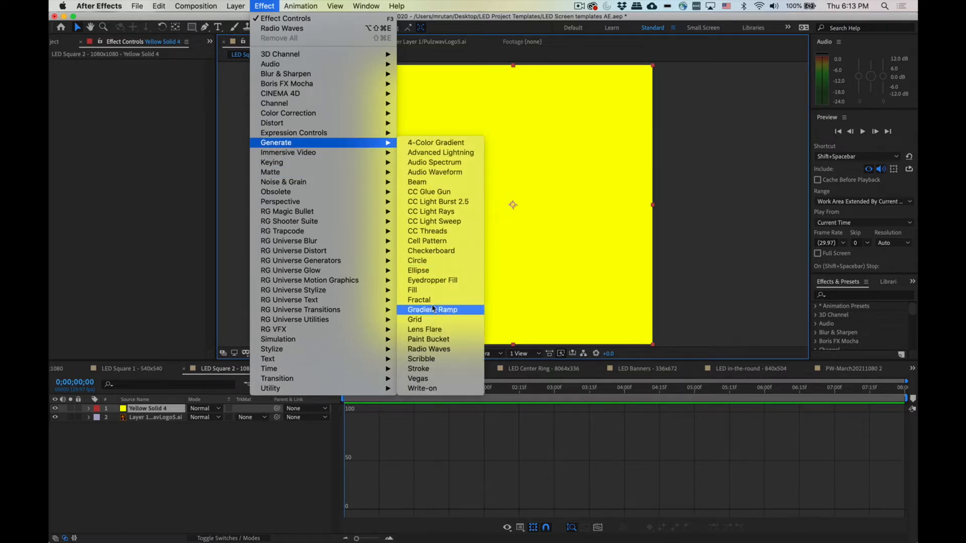
{"action": "left_click", "coordinate": [436, 350]}
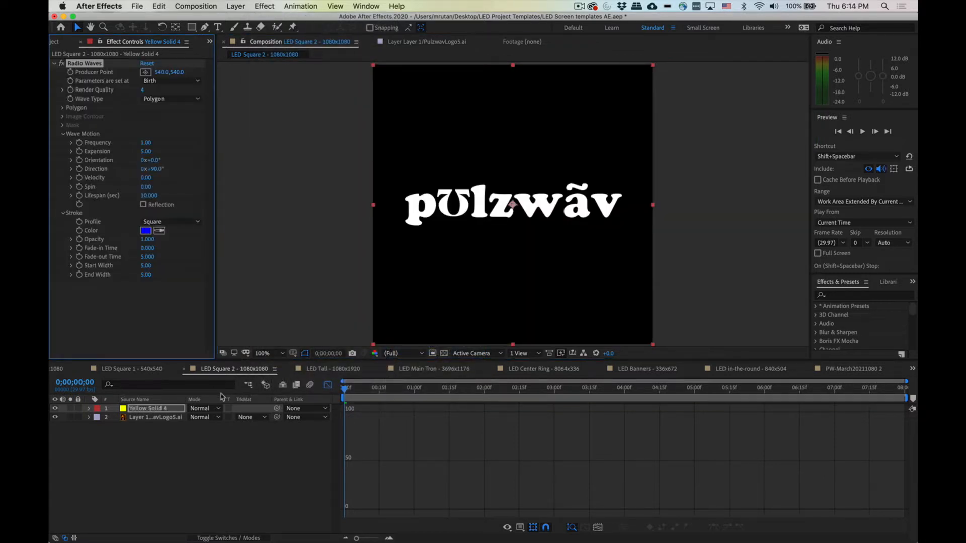
{"action": "key", "text": "space"}
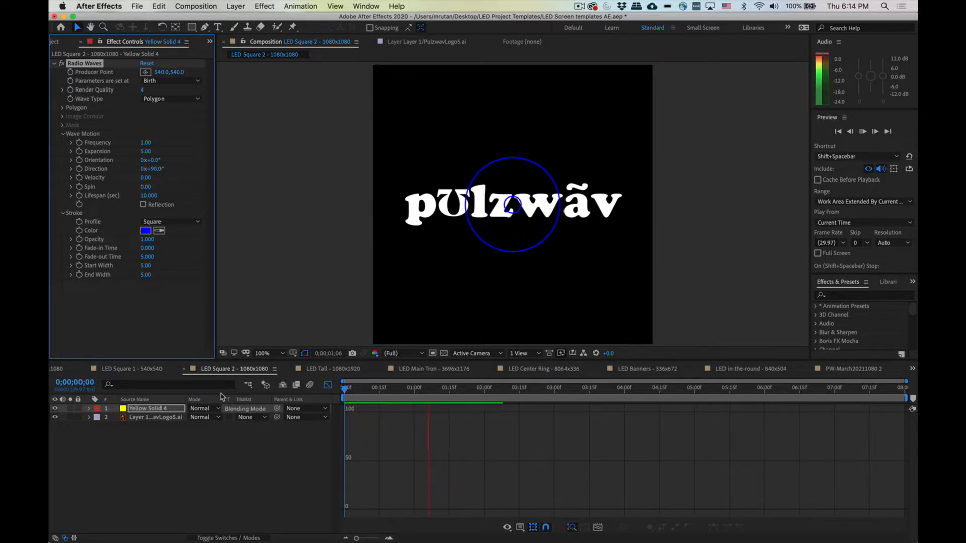
Step: Move the logo layer above the solid layer in the stack and preview the result
{"action": "left_click", "coordinate": [144, 419]}
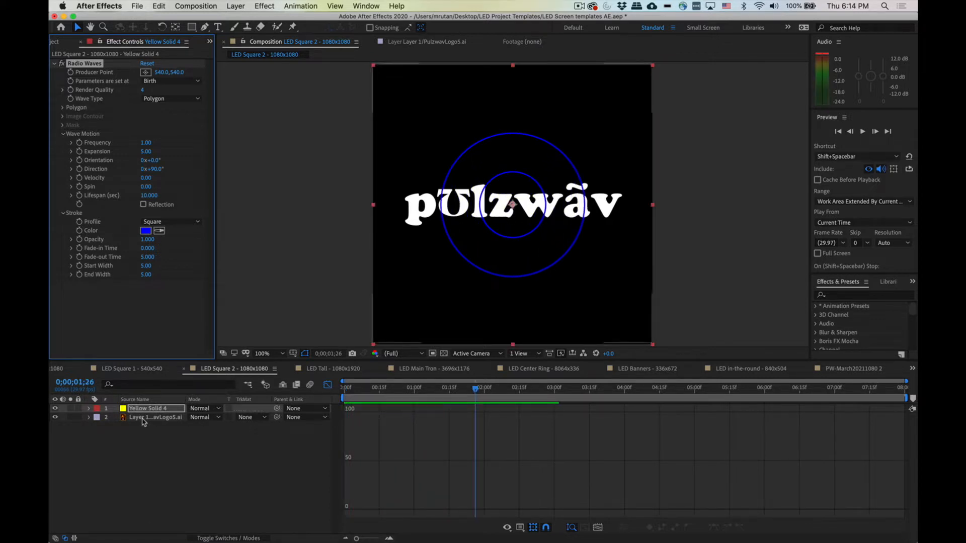
{"action": "left_click_drag", "start_coordinate": [142, 422], "coordinate": [153, 406]}
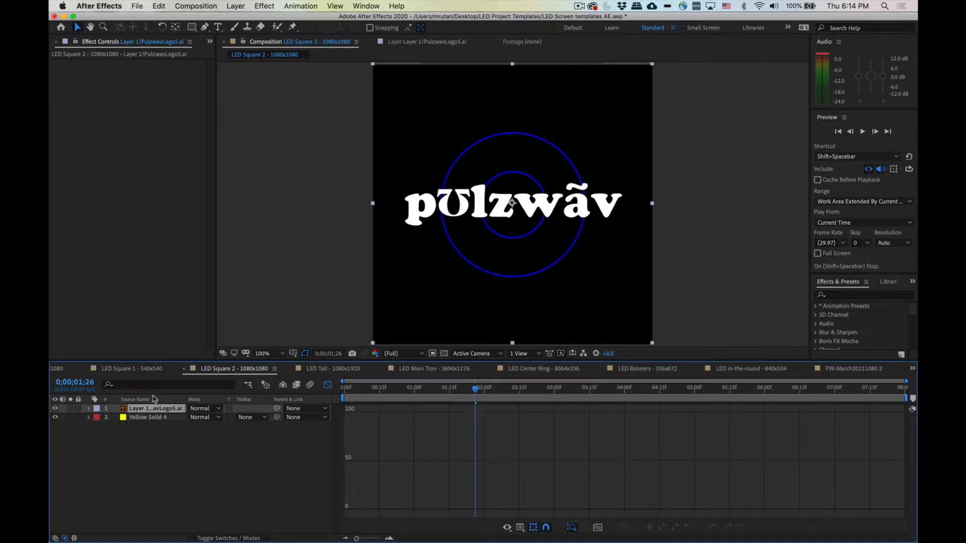
{"action": "left_click", "coordinate": [406, 311]}
{"action": "key", "text": "space"}
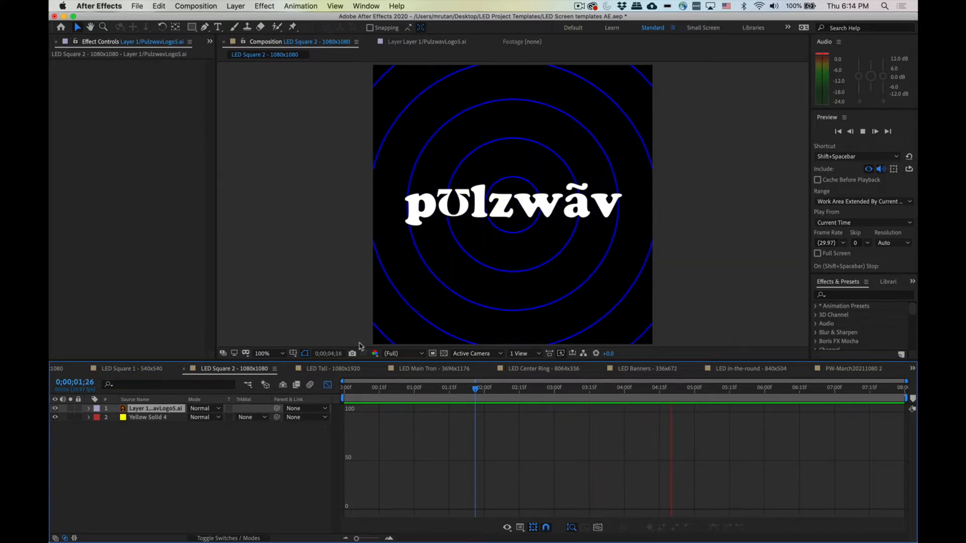
Step: On the solid layer, scrub the Radio Waves frequency to 1.50 and the expansion to 2.20
{"action": "left_click", "coordinate": [151, 421]}
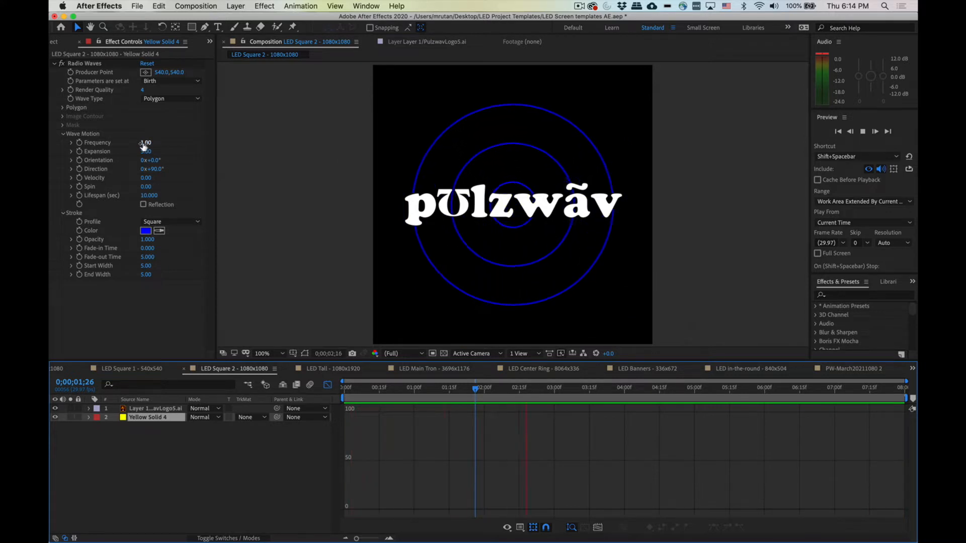
{"action": "left_click_drag", "start_coordinate": [144, 145], "coordinate": [196, 323]}
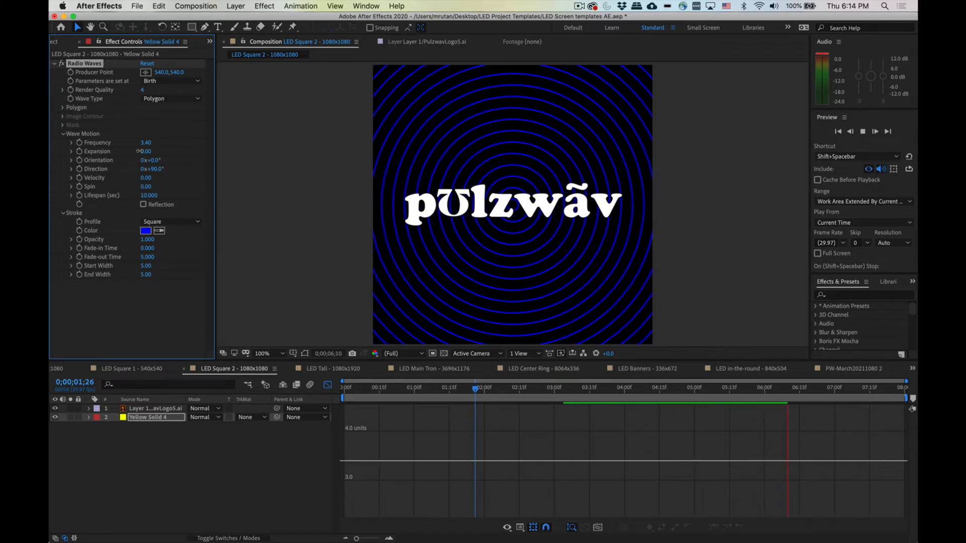
{"action": "left_click_drag", "start_coordinate": [139, 151], "coordinate": [119, 154]}
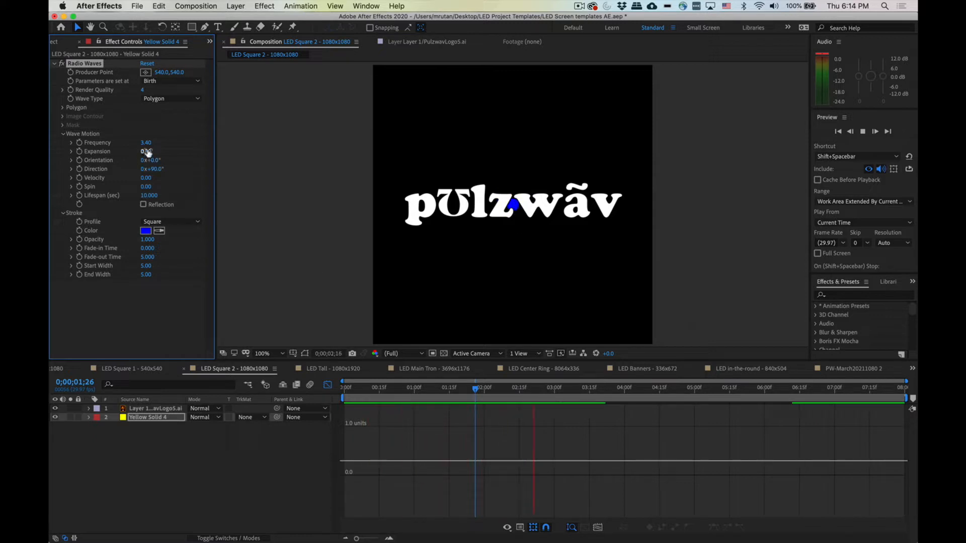
{"action": "left_click_drag", "start_coordinate": [146, 153], "coordinate": [146, 154]}
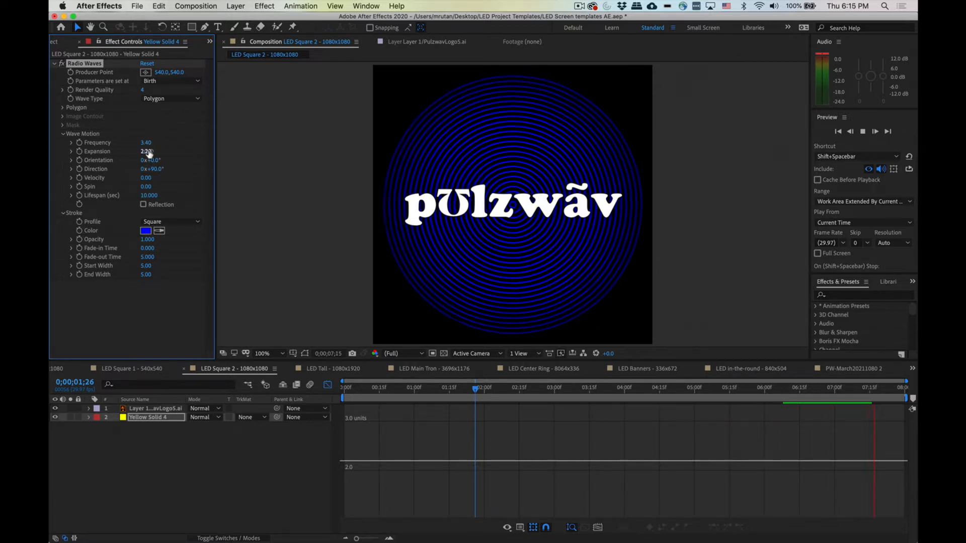
{"action": "left_click_drag", "start_coordinate": [145, 142], "coordinate": [130, 143]}
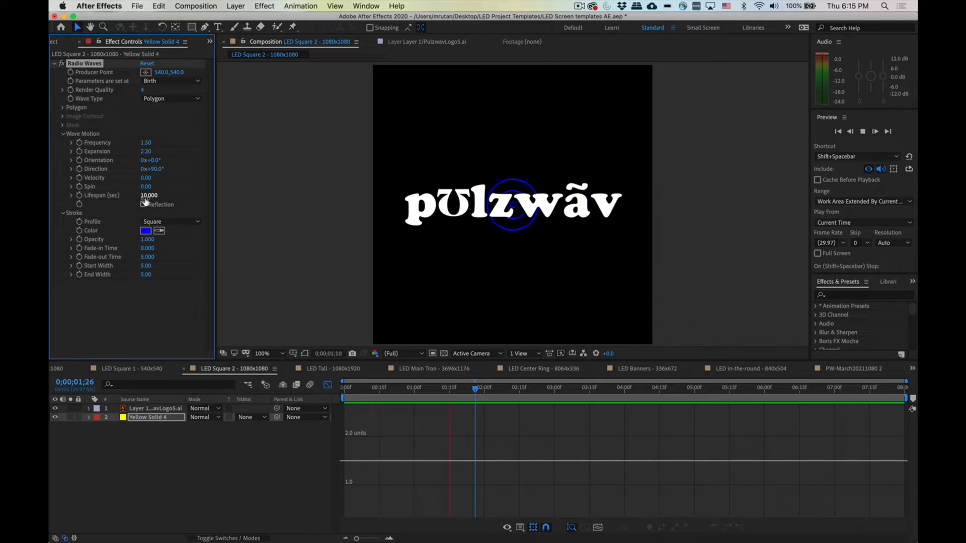
Step: Set the wave lifespan to 4, then the frequency to 2 and the lifespan to 8
{"action": "left_click", "coordinate": [146, 197]}
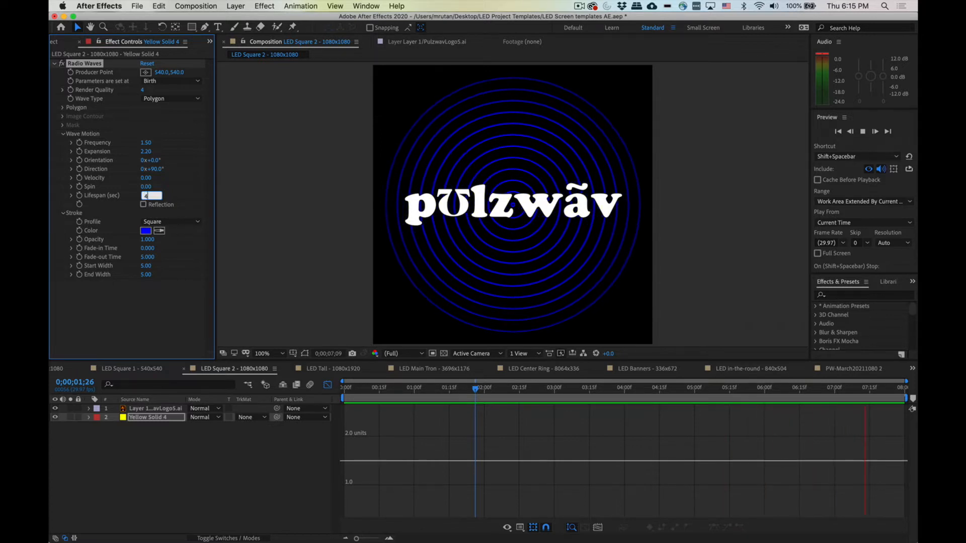
{"action": "type", "text": "4"}
{"action": "key", "text": "Return"}
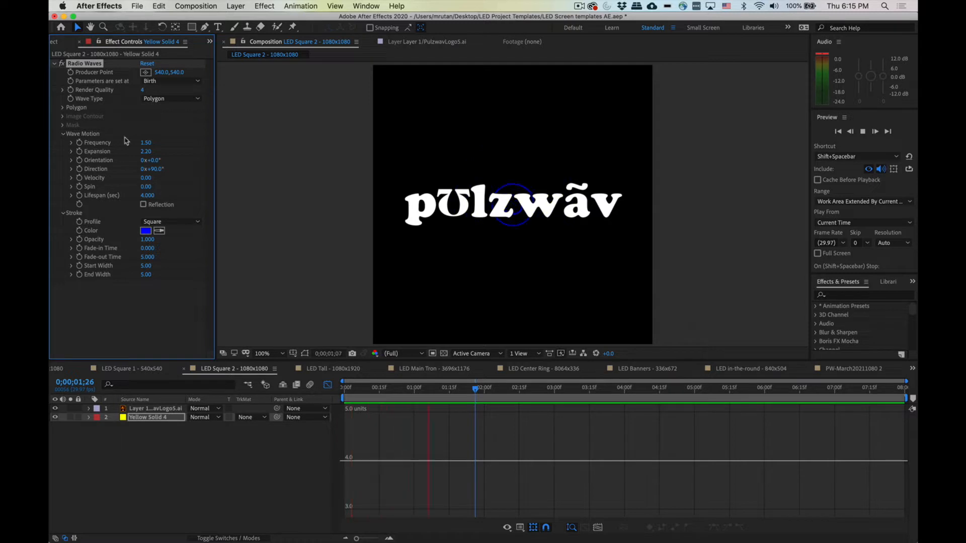
{"action": "left_click", "coordinate": [145, 143]}
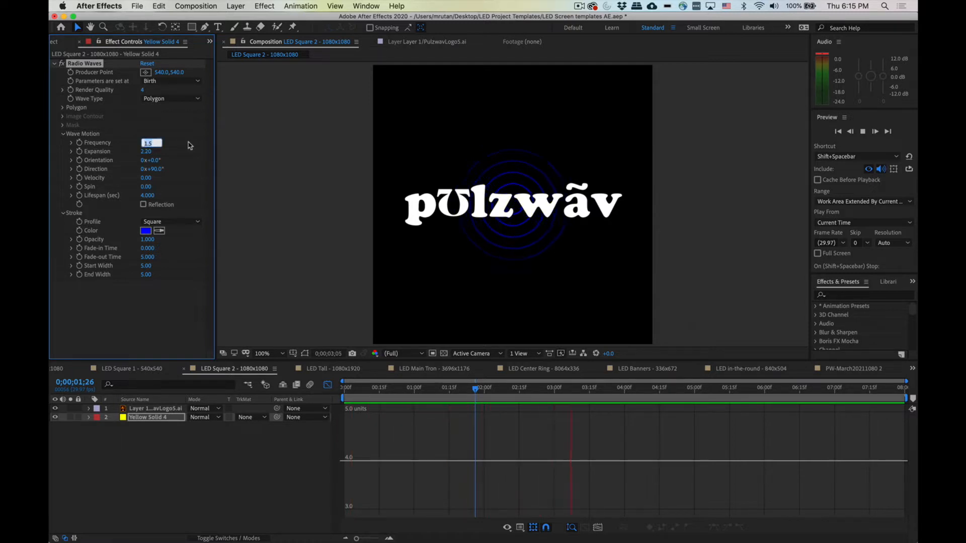
{"action": "type", "text": "2"}
{"action": "key", "text": "Return"}
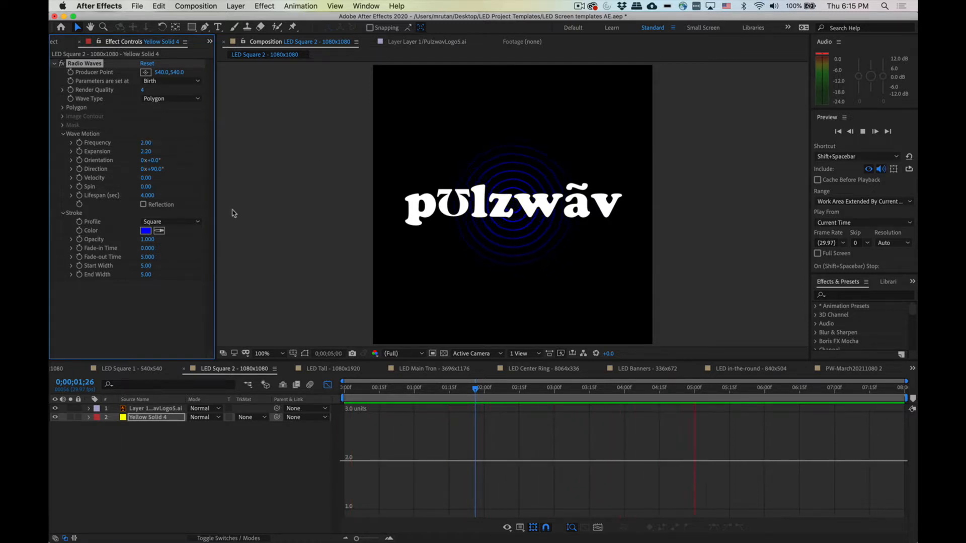
{"action": "left_click", "coordinate": [145, 195]}
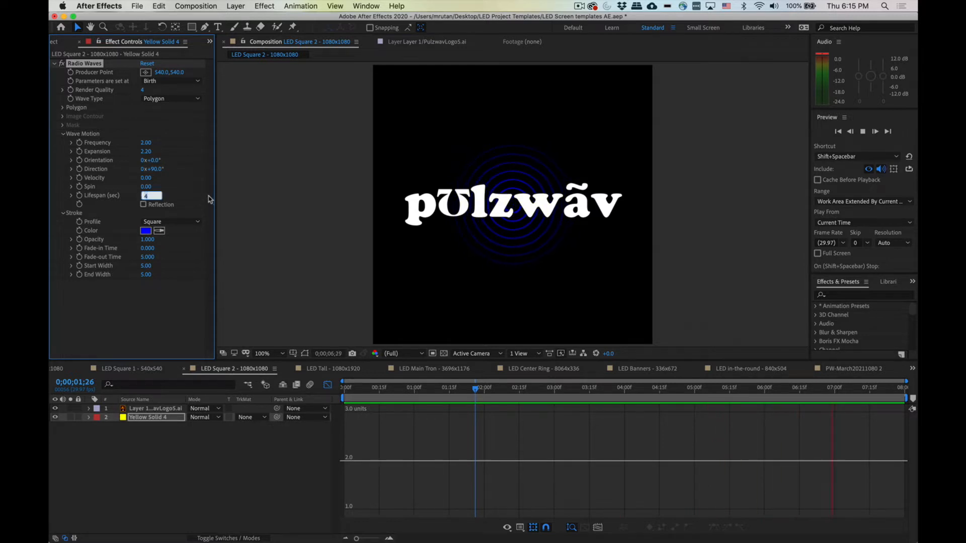
{"action": "type", "text": "8"}
{"action": "key", "text": "Return"}
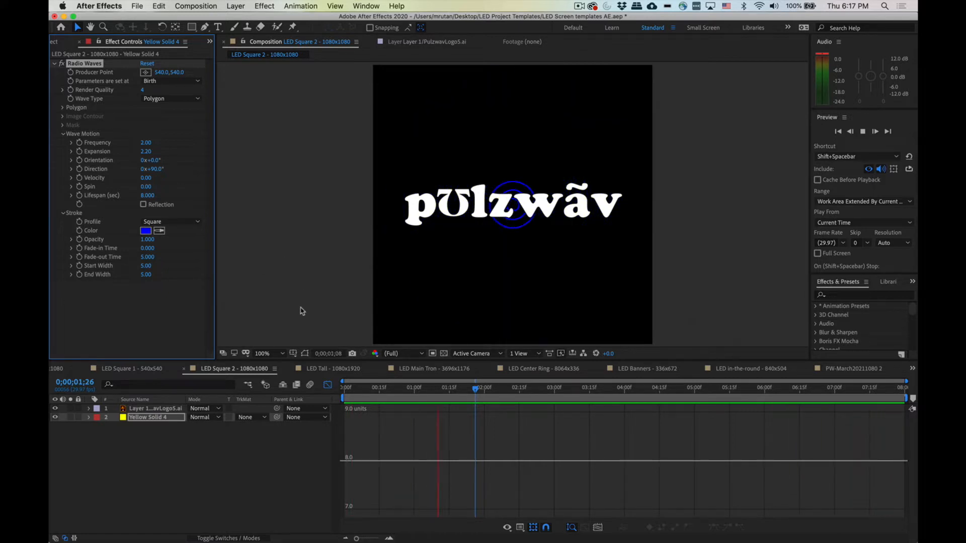
Step: Switch to Illustrator and turn on visibility of the logo layer and the ellipse layer
{"action": "mouse_move", "coordinate": [723, 541]}
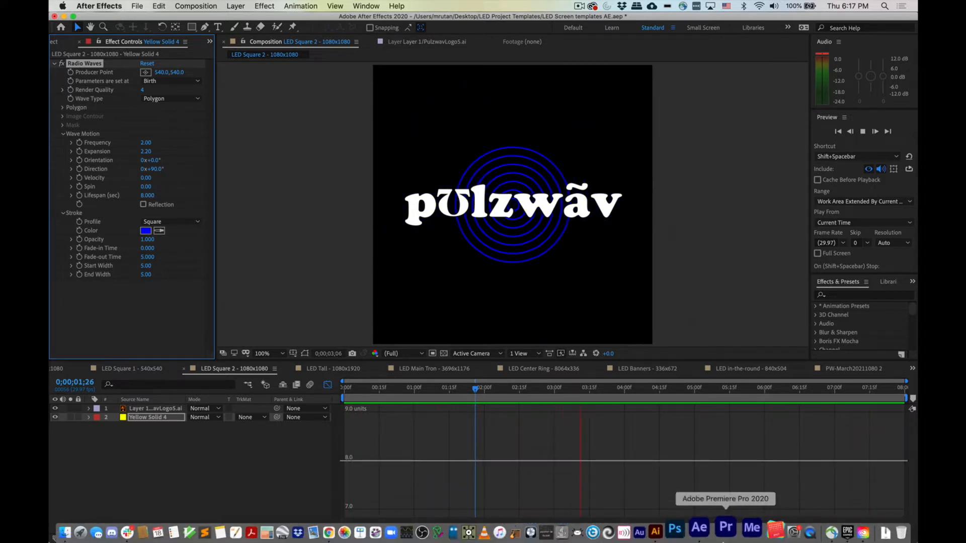
{"action": "left_click", "coordinate": [678, 530]}
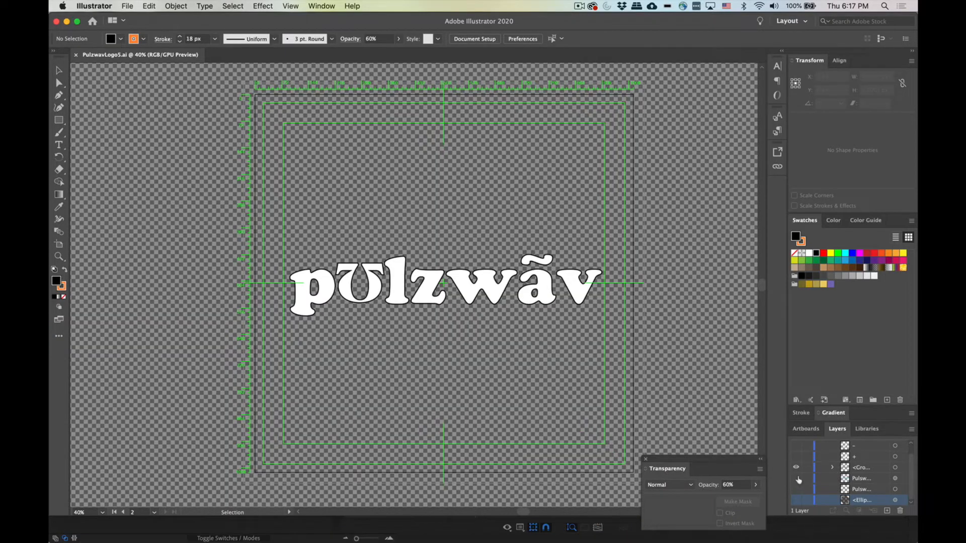
{"action": "left_click", "coordinate": [797, 479]}
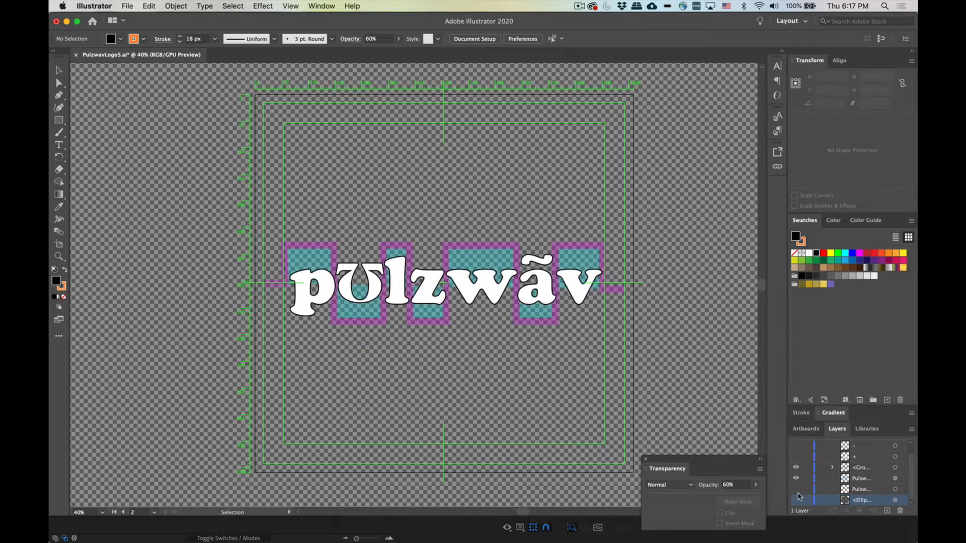
{"action": "left_click", "coordinate": [796, 500]}
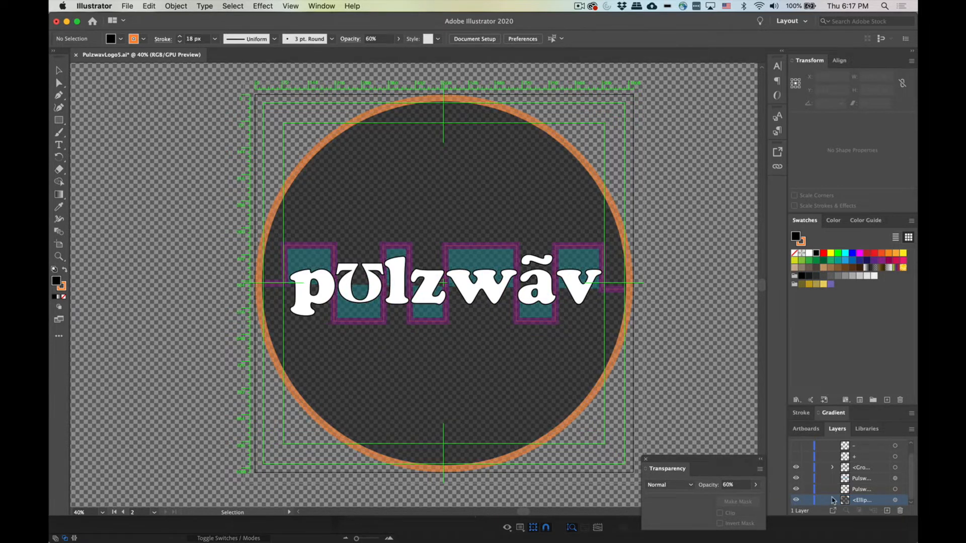
Step: Select the ellipse and set its transparency opacity to 100%
{"action": "left_click", "coordinate": [748, 485]}
{"action": "left_click", "coordinate": [756, 485]}
{"action": "left_click_drag", "start_coordinate": [738, 497], "coordinate": [782, 500]}
{"action": "left_click", "coordinate": [903, 500]}
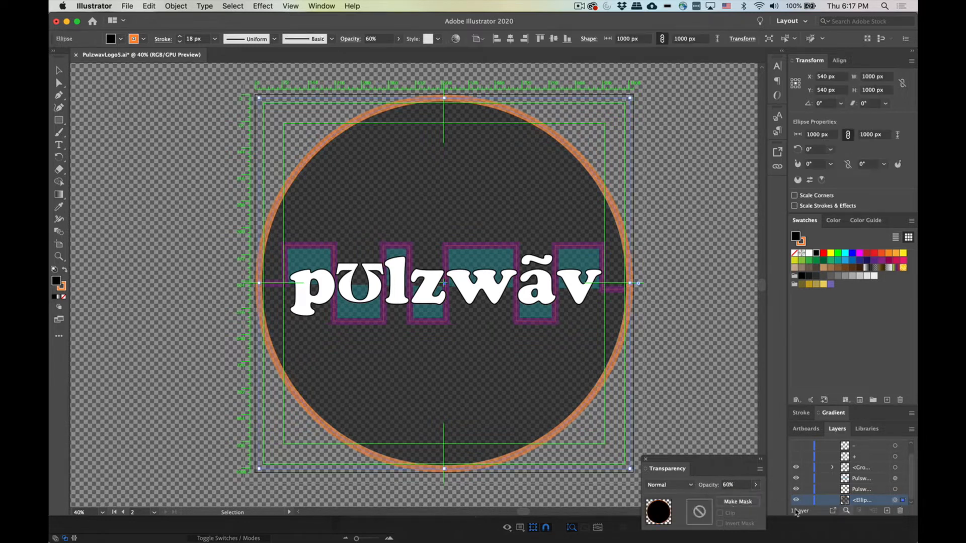
{"action": "left_click", "coordinate": [756, 485]}
{"action": "left_click", "coordinate": [756, 499]}
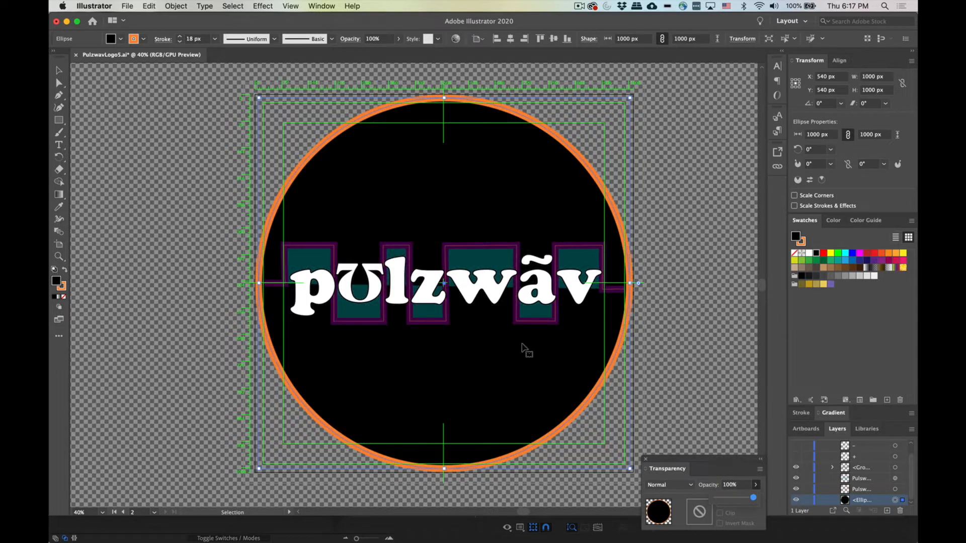
Step: Save the Illustrator logo file and switch back to After Effects
{"action": "key", "text": "super+s"}
{"action": "mouse_move", "coordinate": [535, 534]}
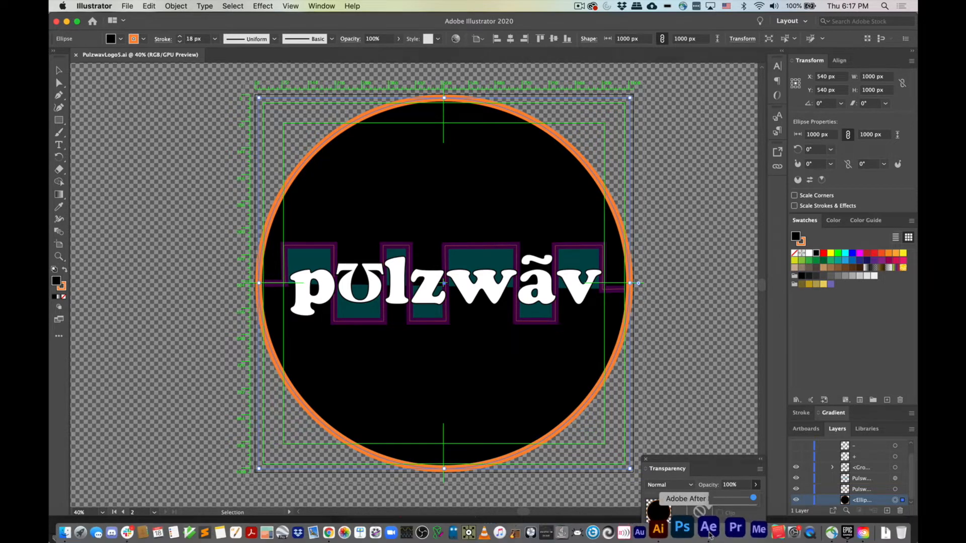
{"action": "left_click", "coordinate": [709, 530]}
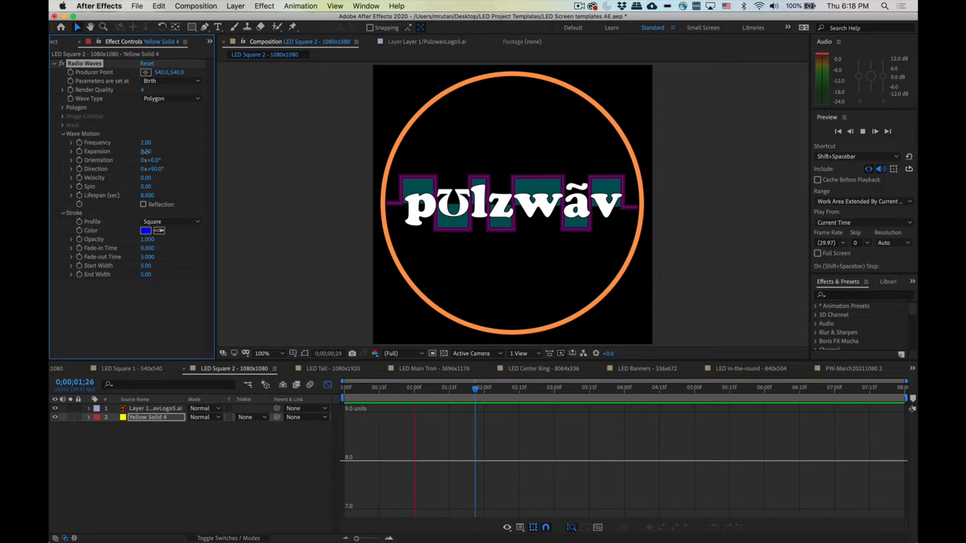
Step: Increase the Radio Waves expansion to 5.80 and preview the animation
{"action": "left_click_drag", "start_coordinate": [145, 151], "coordinate": [163, 152]}
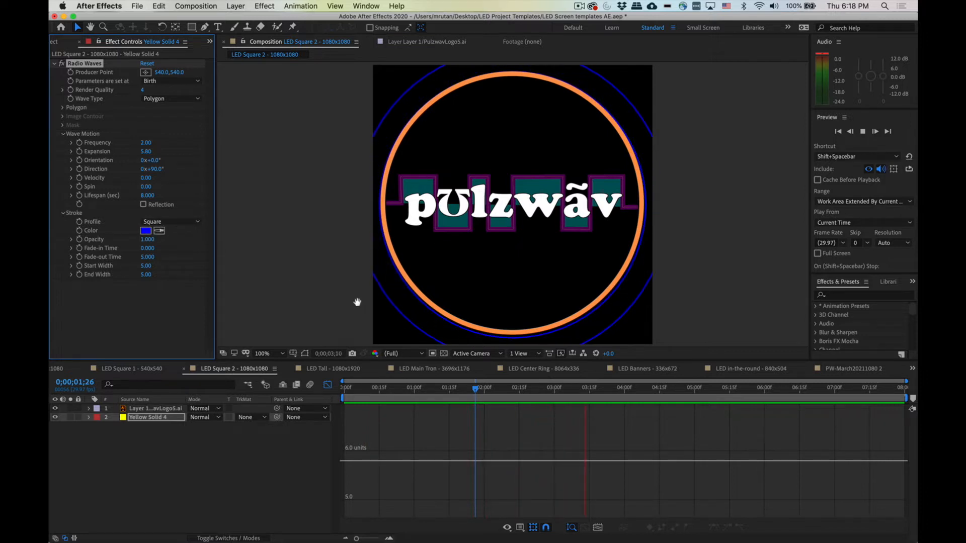
{"action": "key", "text": "space"}
Step: Sample black from the composition as the wave stroke color and preview it
{"action": "left_click", "coordinate": [160, 237]}
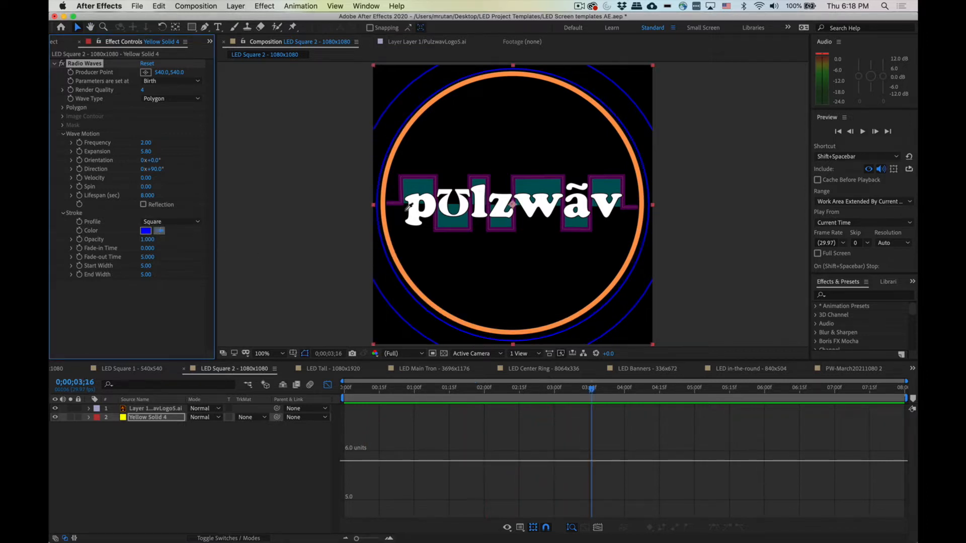
{"action": "left_click", "coordinate": [380, 208]}
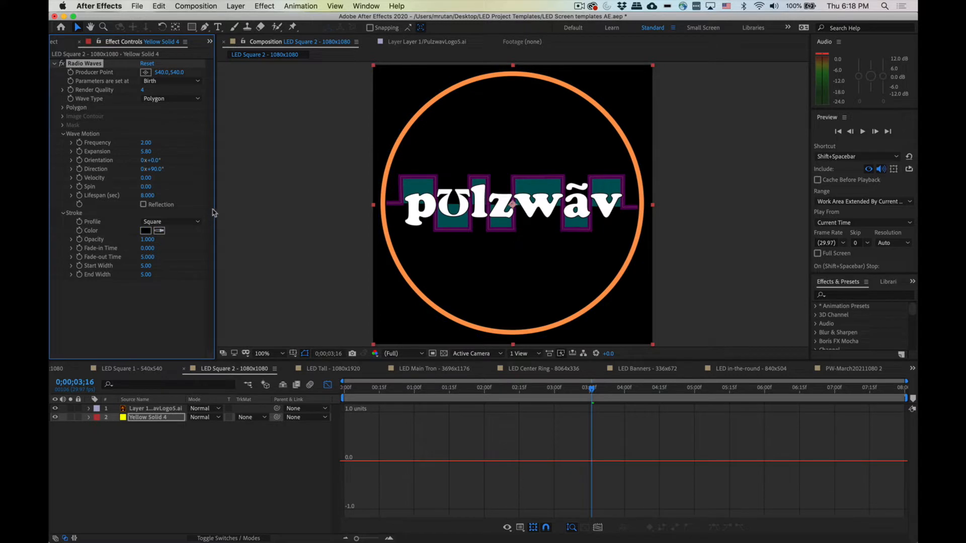
{"action": "key", "text": "space"}
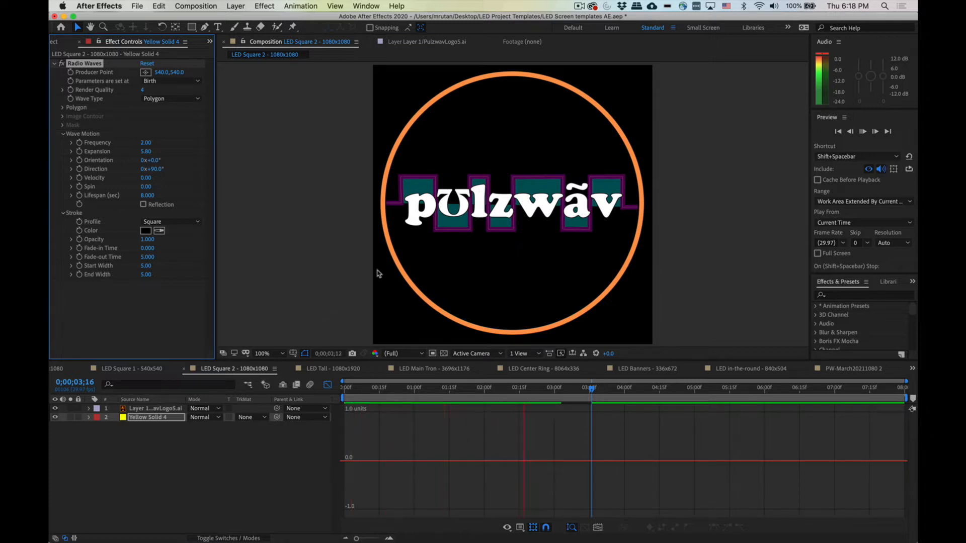
{"action": "key", "text": "space"}
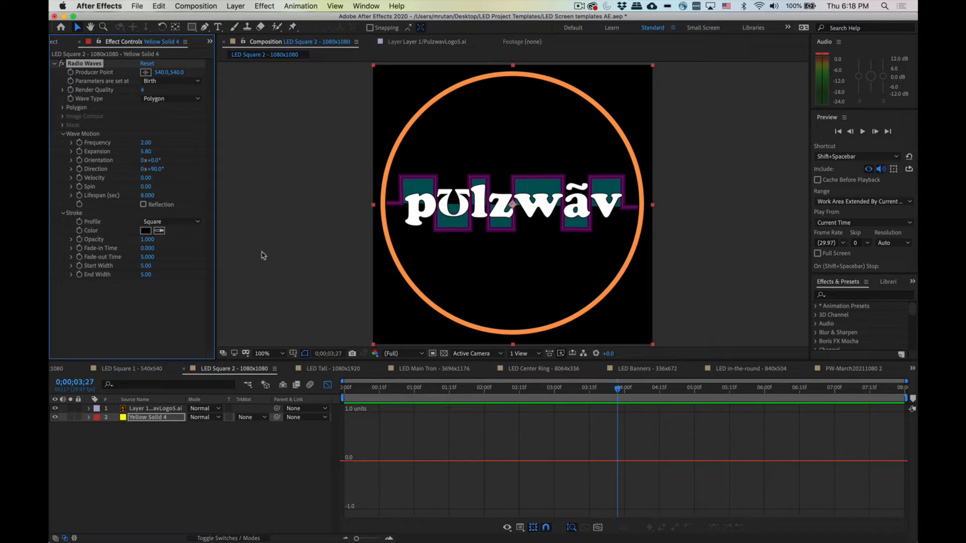
Step: Sample the orange ring color for the wave stroke and preview it
{"action": "left_click", "coordinate": [160, 230]}
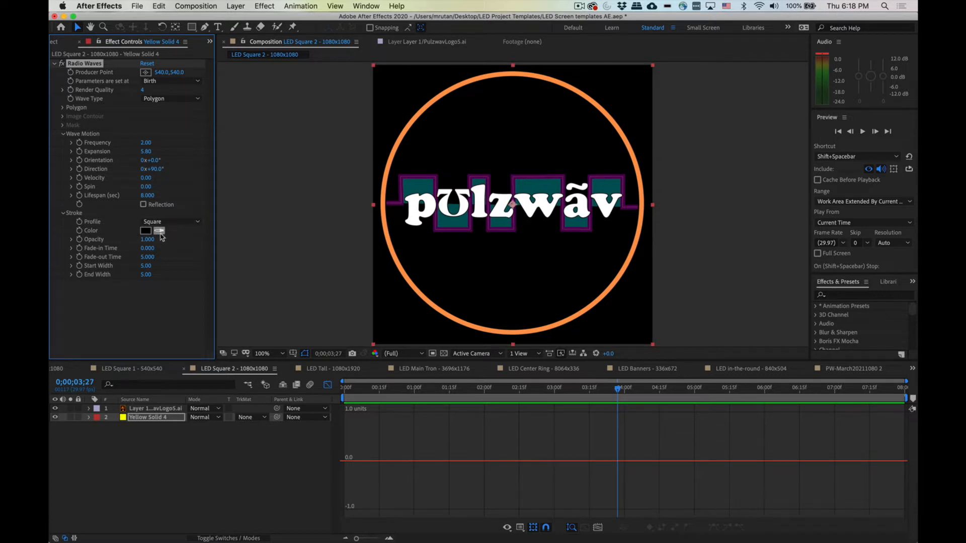
{"action": "left_click", "coordinate": [384, 216]}
{"action": "left_click", "coordinate": [325, 353]}
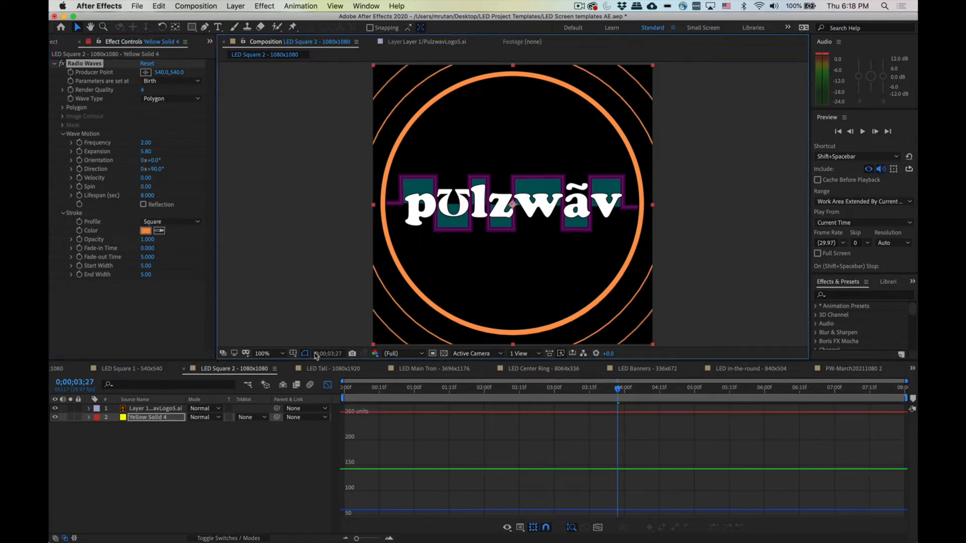
{"action": "left_click", "coordinate": [479, 302]}
{"action": "key", "text": "space"}
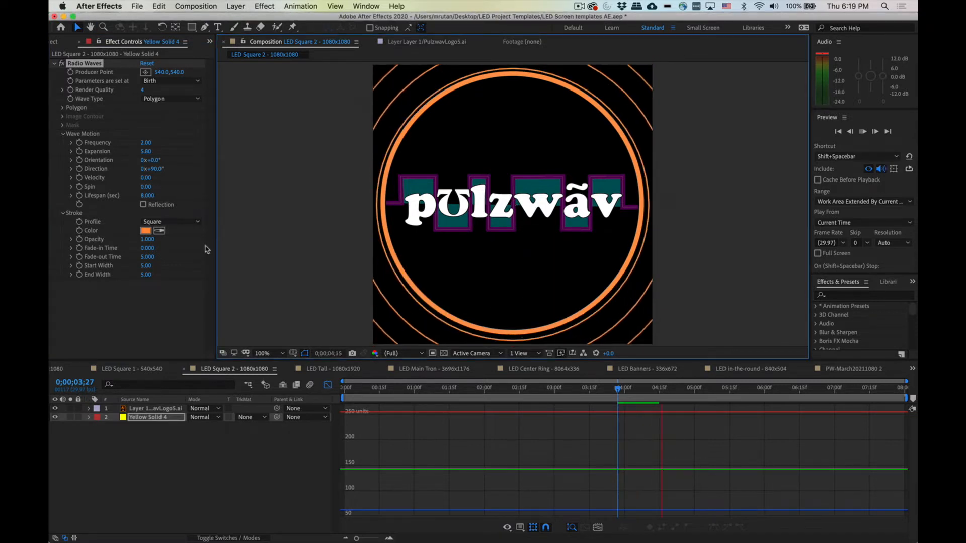
Step: Sample the teal logo color for the wave stroke, then brighten it to 00BCC4 in the color picker
{"action": "left_click", "coordinate": [151, 221]}
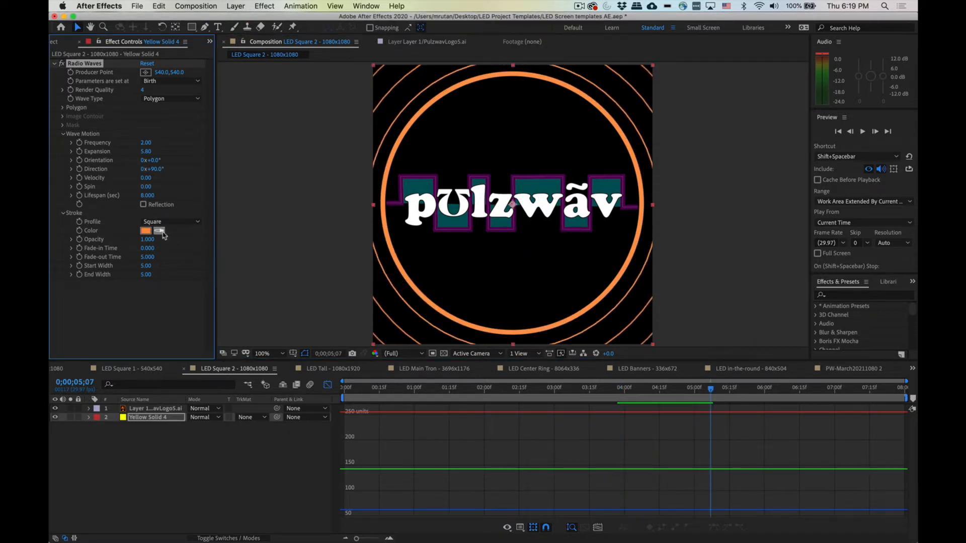
{"action": "left_click", "coordinate": [159, 230]}
{"action": "left_click", "coordinate": [429, 185]}
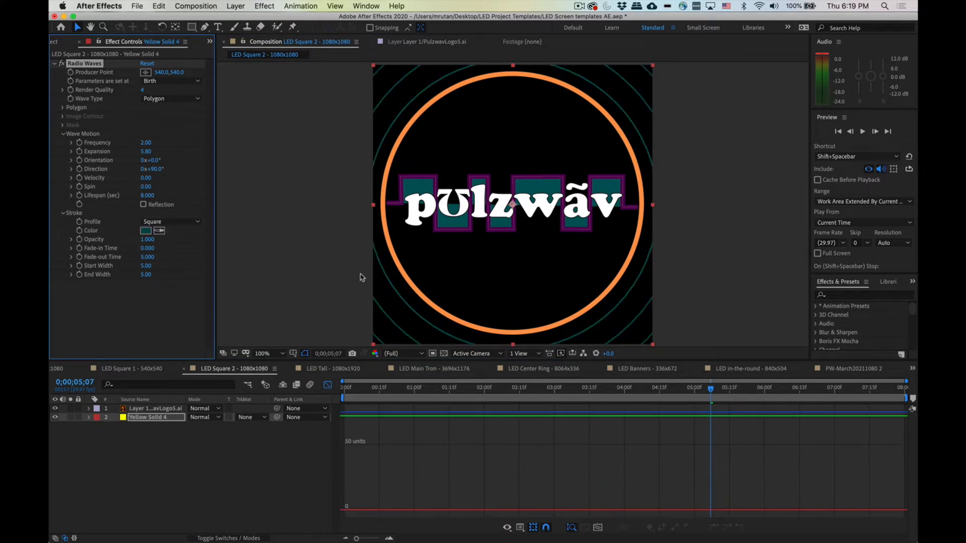
{"action": "left_click", "coordinate": [148, 231]}
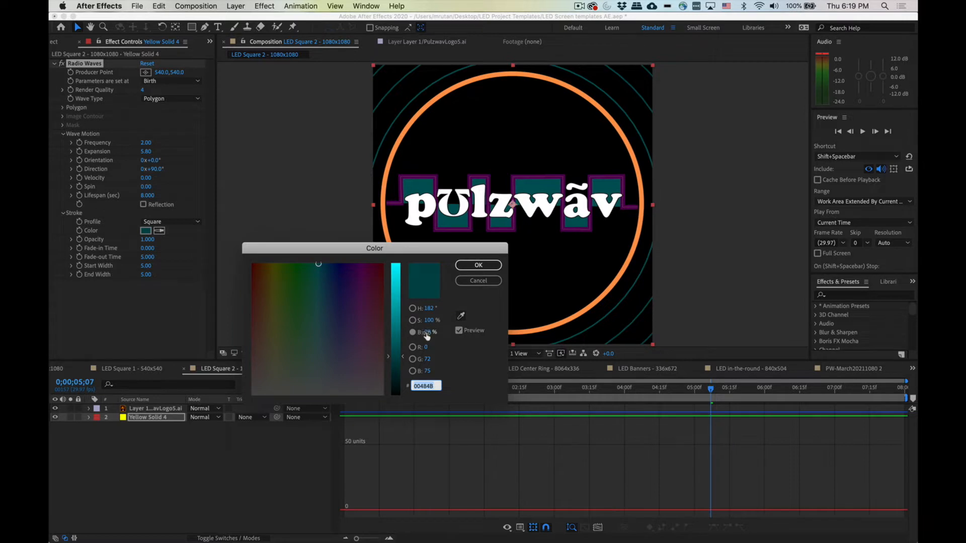
{"action": "left_click_drag", "start_coordinate": [426, 336], "coordinate": [455, 332]}
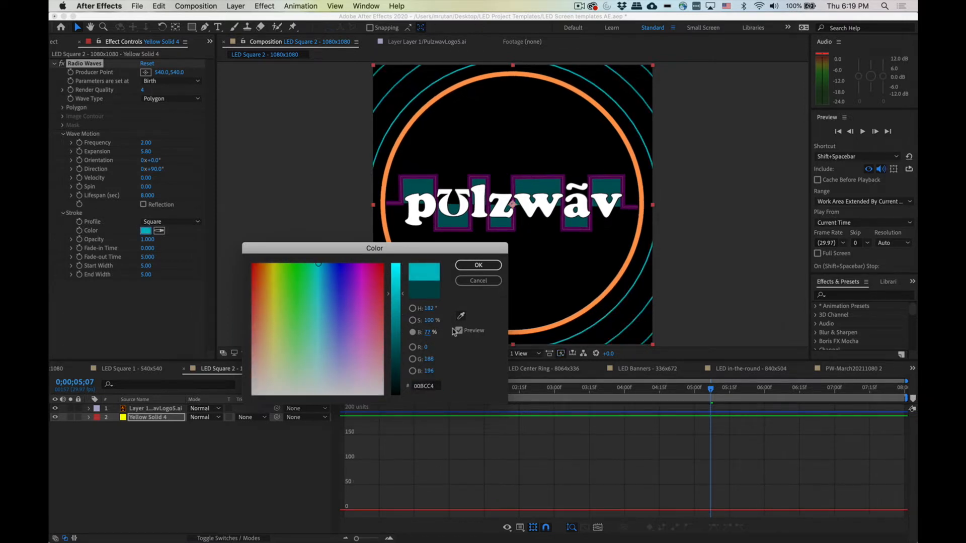
{"action": "left_click", "coordinate": [470, 266]}
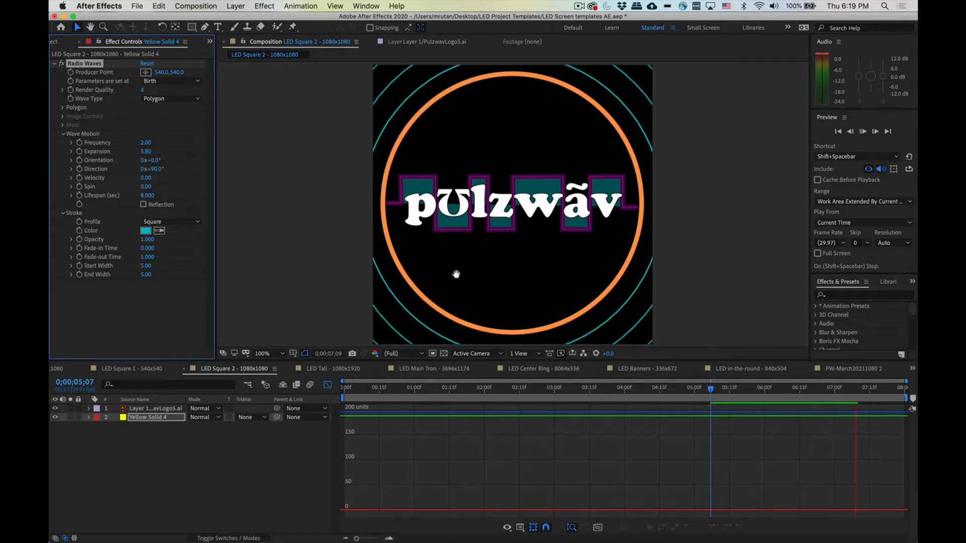
Step: Preview the animation and switch back to Illustrator
{"action": "key", "text": "space"}
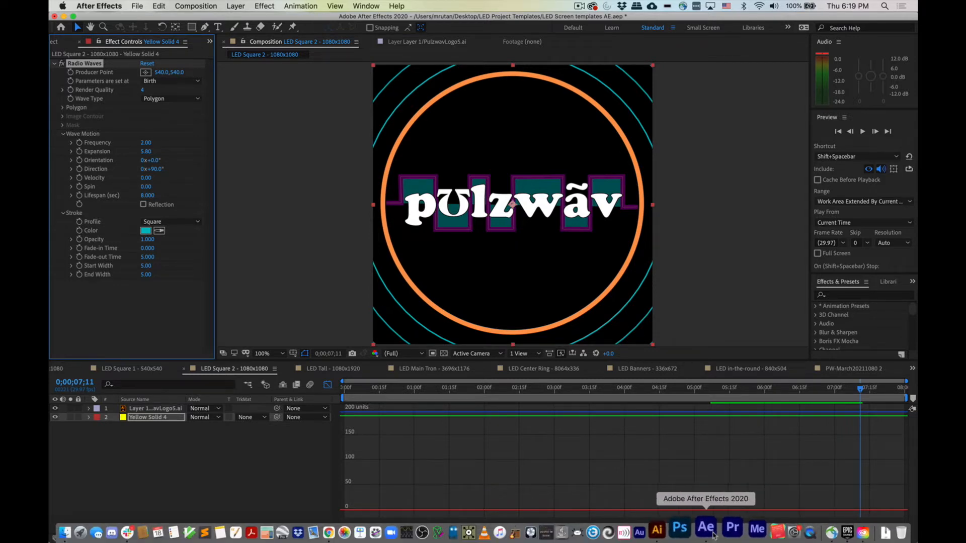
{"action": "left_click", "coordinate": [679, 532]}
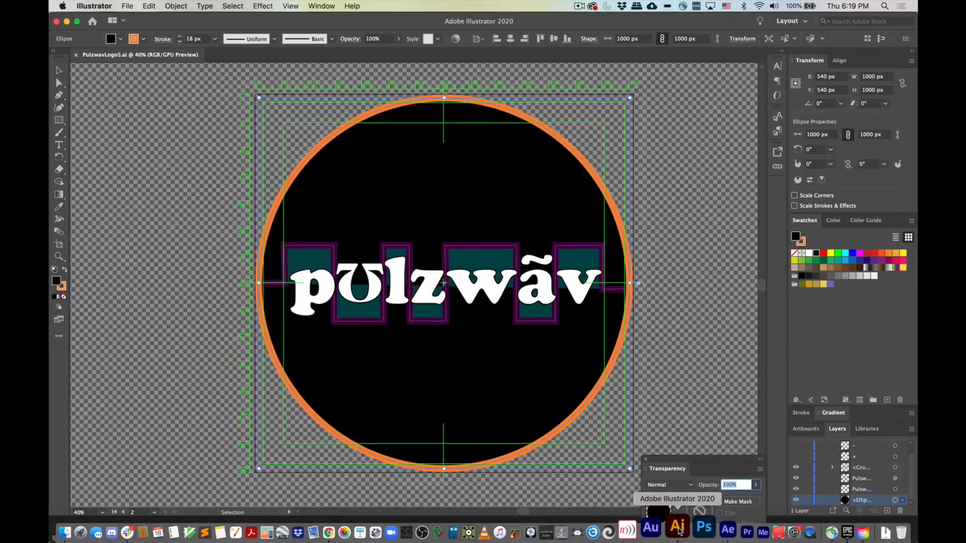
Step: Lower the black background circle's opacity to 60% in the logo artwork
{"action": "left_click", "coordinate": [871, 502]}
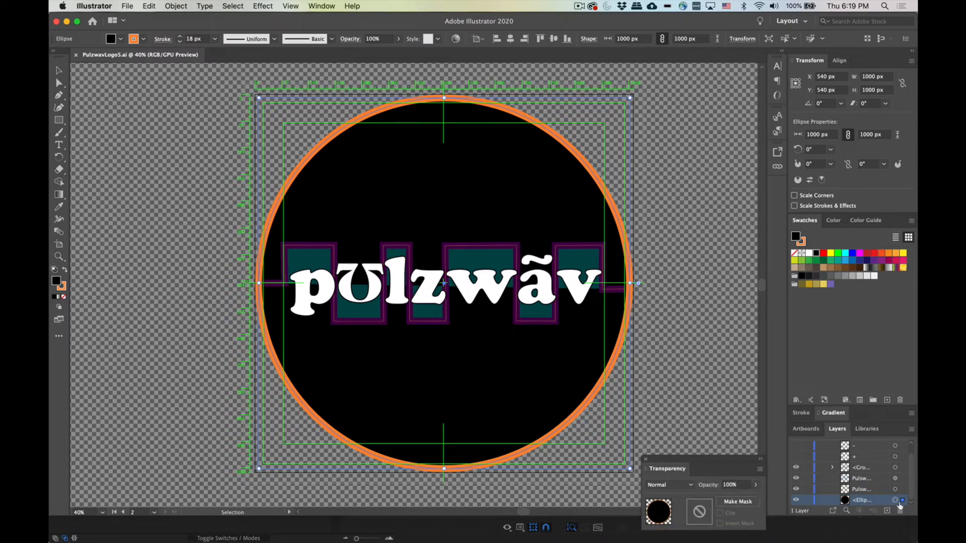
{"action": "left_click", "coordinate": [755, 485]}
{"action": "left_click_drag", "start_coordinate": [753, 499], "coordinate": [738, 498]}
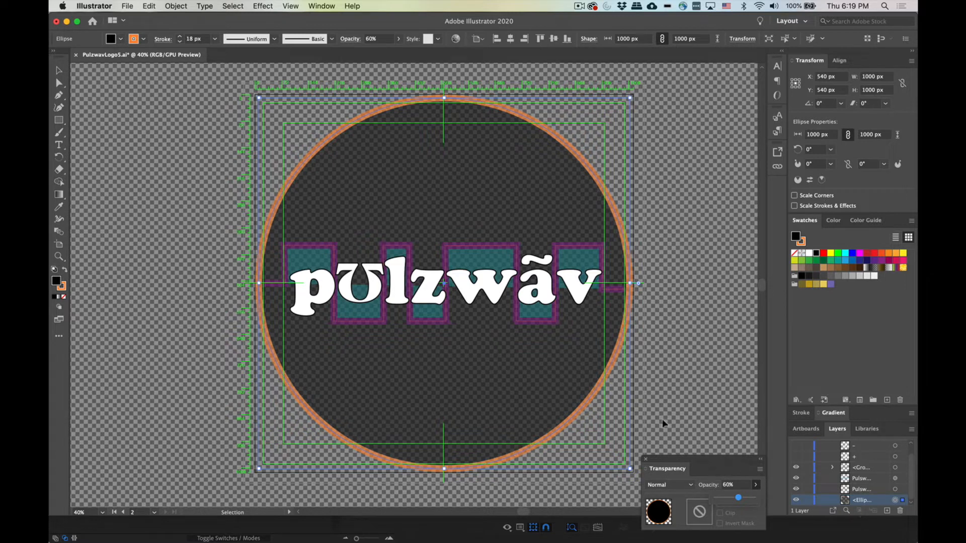
Step: Switch to After Effects and preview the wave animation with the updated logo
{"action": "key", "text": "a"}
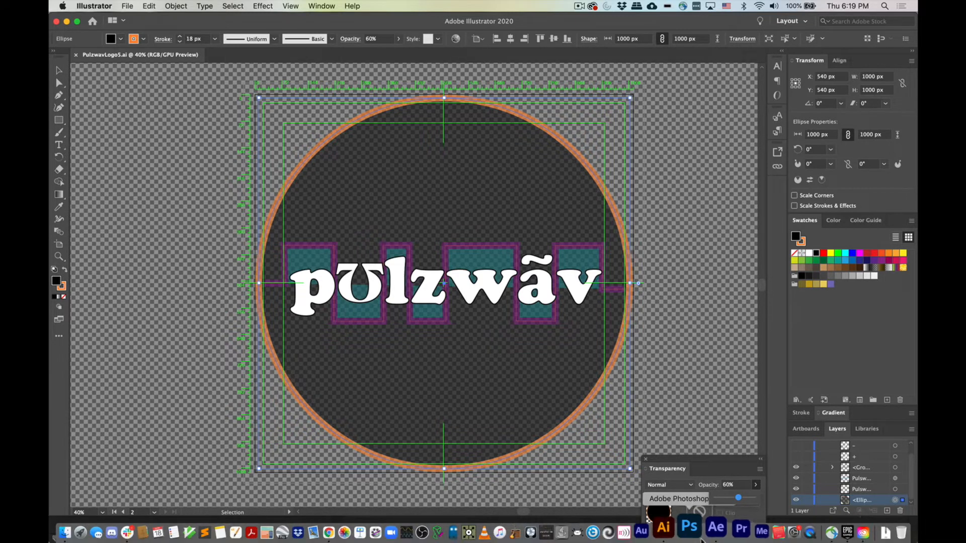
{"action": "left_click", "coordinate": [708, 528]}
{"action": "key", "text": "space"}
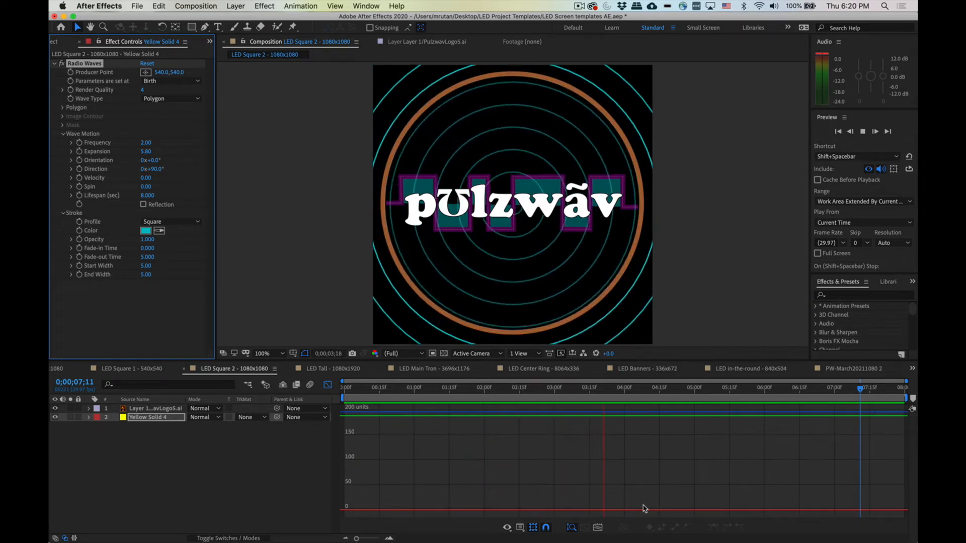
{"action": "key", "text": "space"}
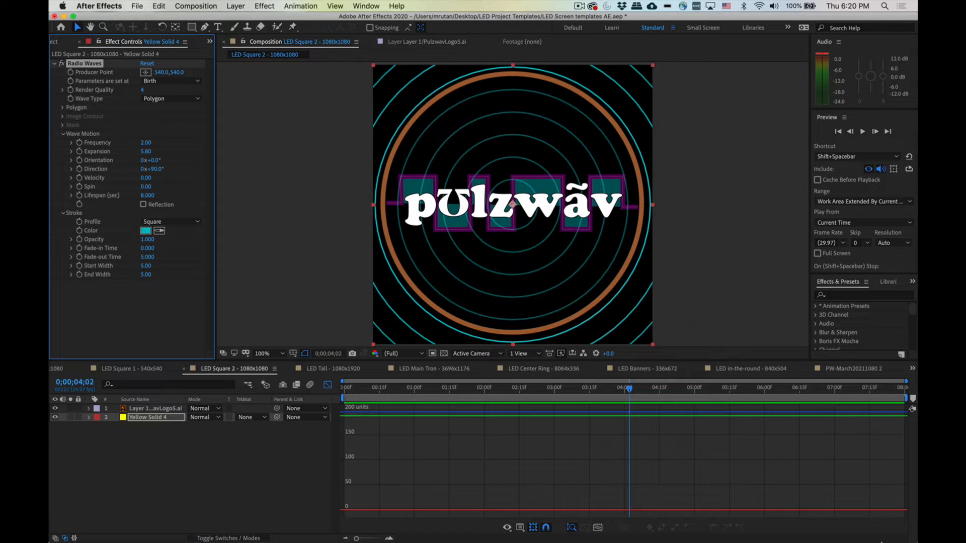
Step: Return to Illustrator, hide the black circle and teal block layers, and save the logo file
{"action": "mouse_move", "coordinate": [836, 542]}
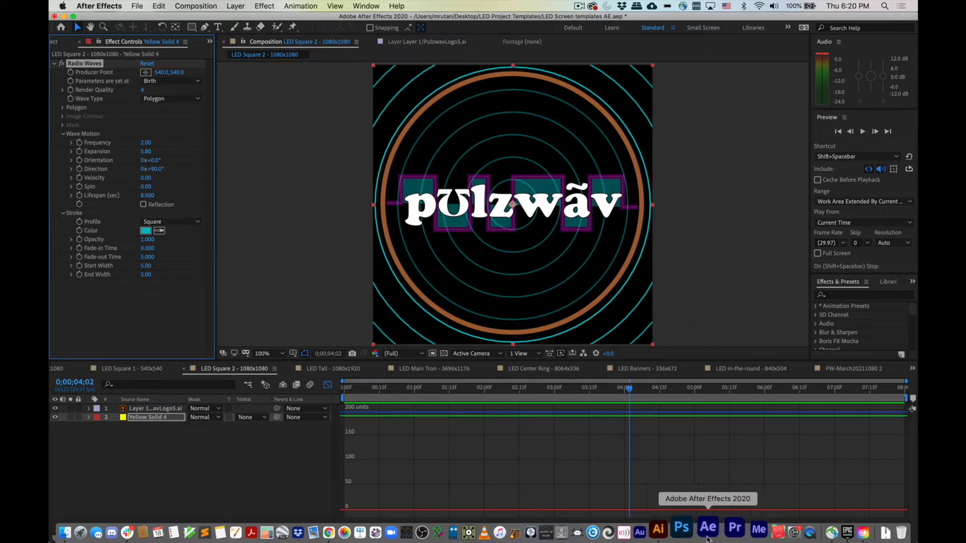
{"action": "left_click", "coordinate": [659, 531]}
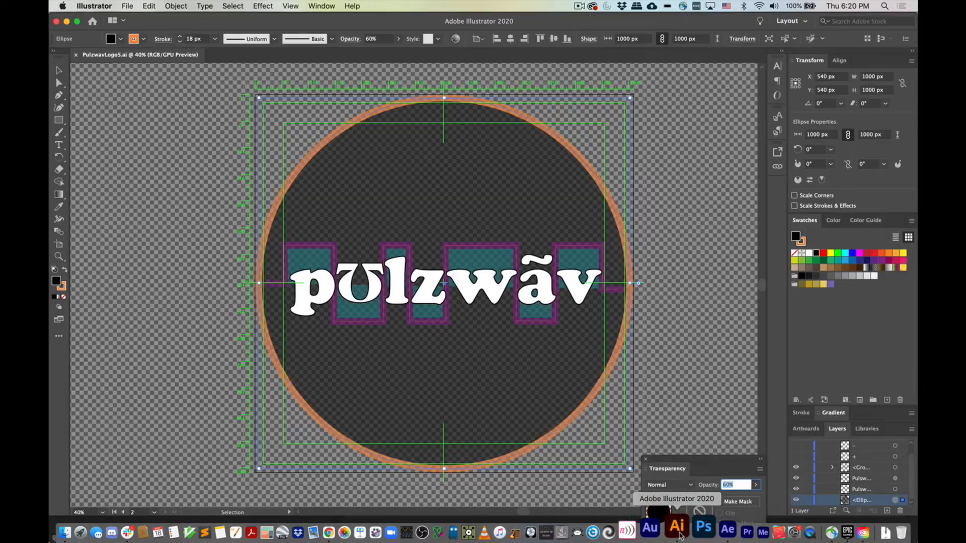
{"action": "left_click", "coordinate": [795, 500]}
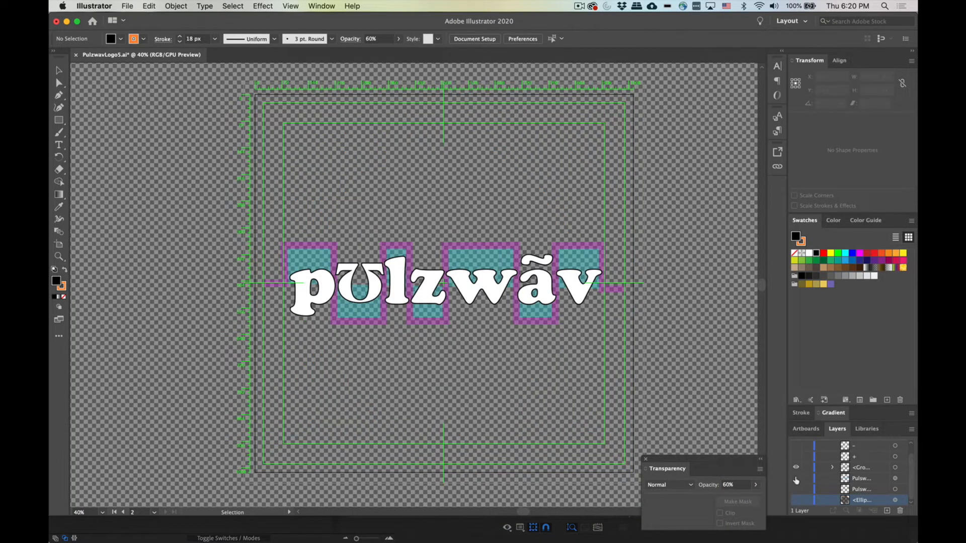
{"action": "left_click", "coordinate": [796, 479]}
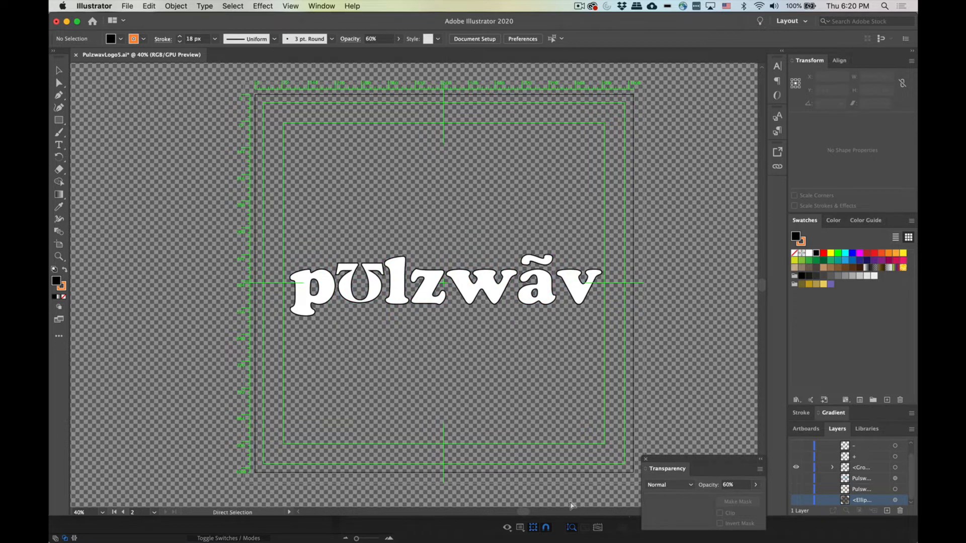
{"action": "key", "text": "super+s"}
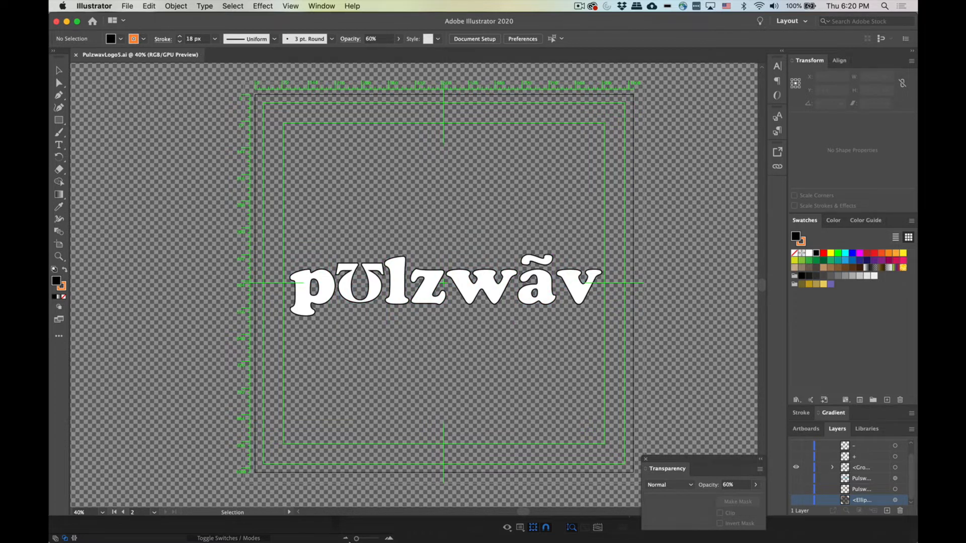
Step: Switch to After Effects and preview the waves behind the updated logo
{"action": "left_click", "coordinate": [710, 534]}
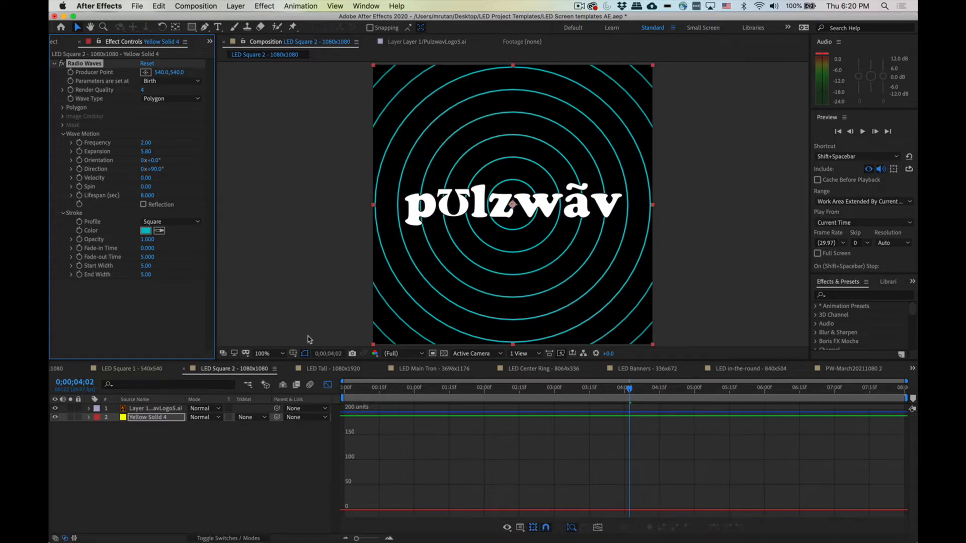
{"action": "key", "text": "space"}
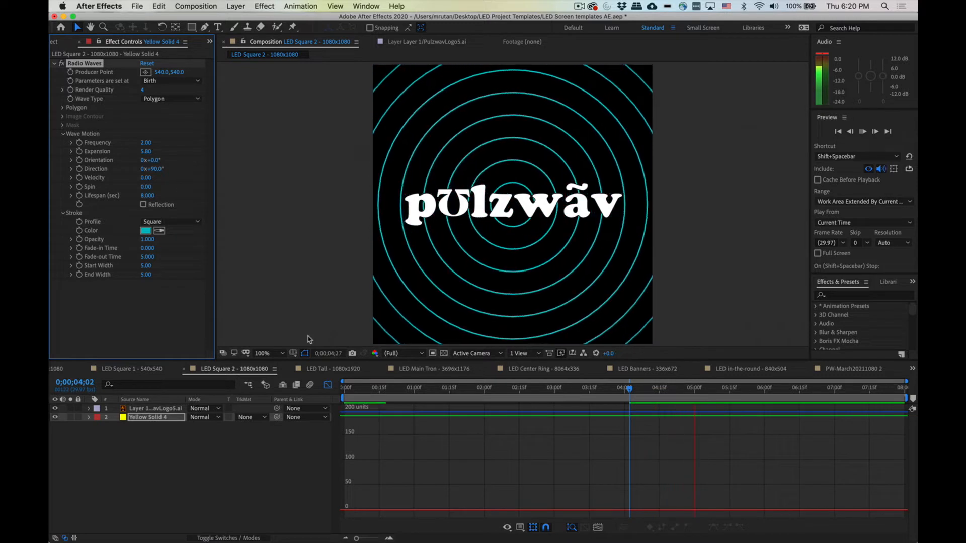
{"action": "key", "text": "space"}
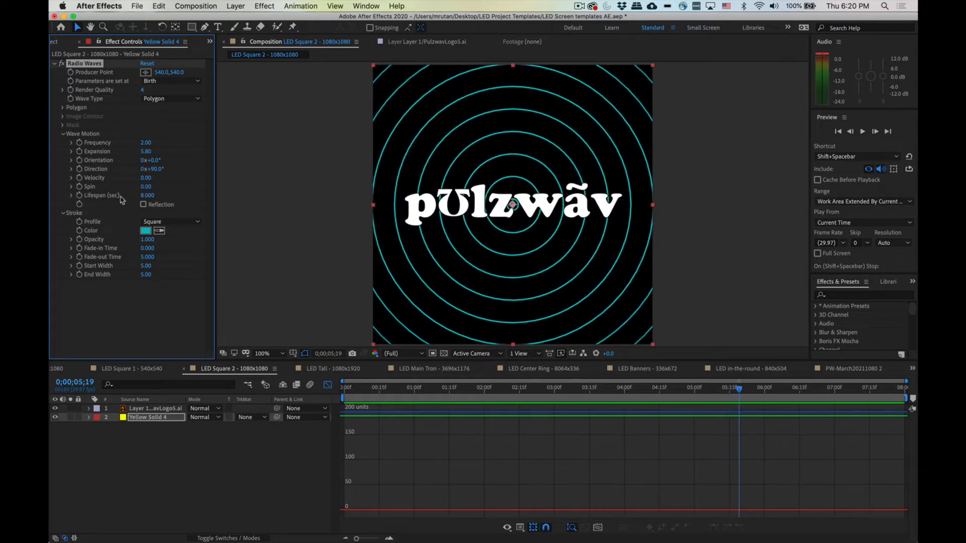
Step: Reduce the Radio Waves lifespan to 5.1 seconds and preview the result
{"action": "left_click_drag", "start_coordinate": [143, 197], "coordinate": [128, 198]}
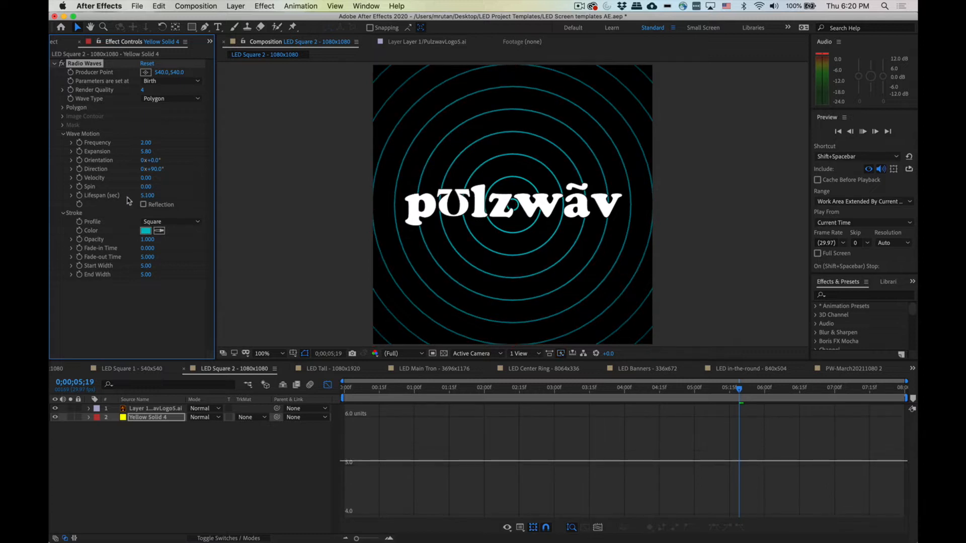
{"action": "key", "text": "space"}
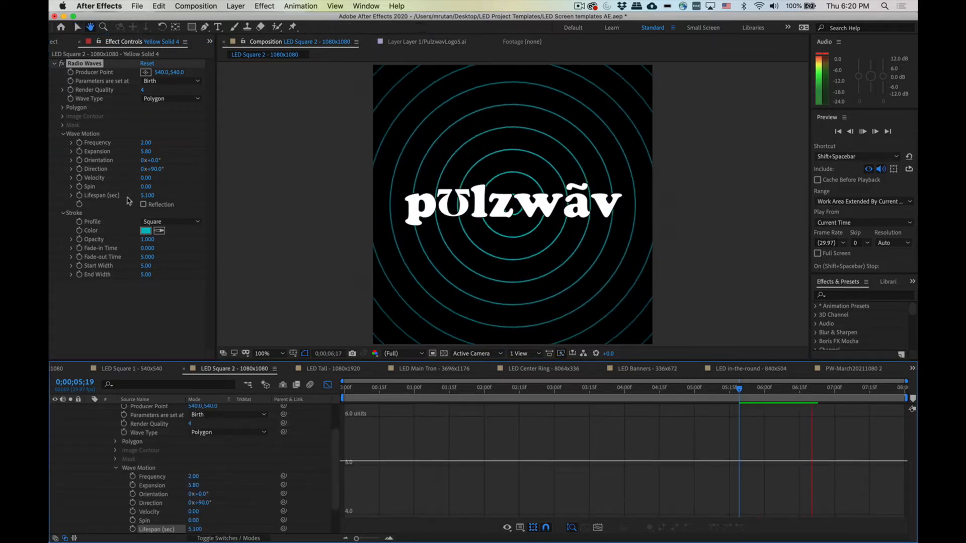
{"action": "key", "text": "space"}
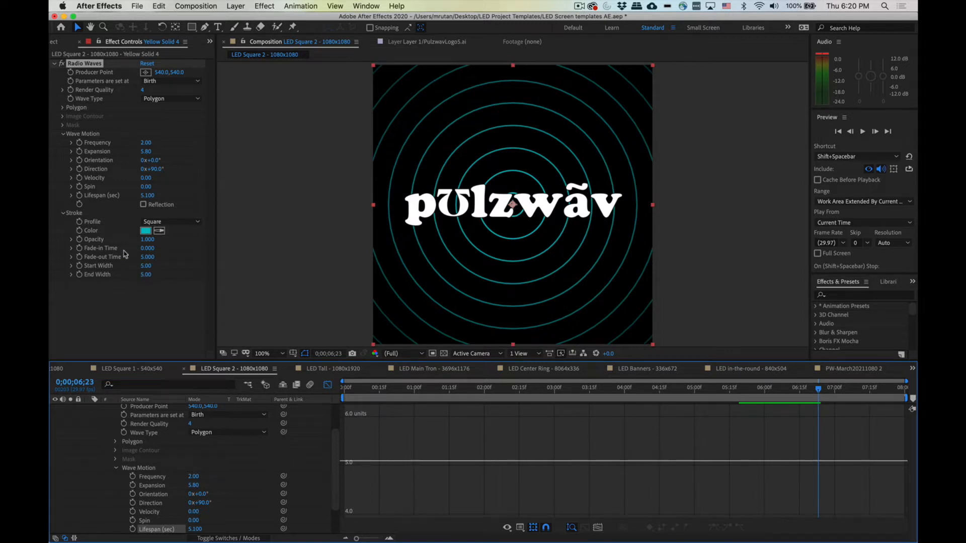
Step: Set the wave stroke's Start Width to 1
{"action": "left_click", "coordinate": [144, 267]}
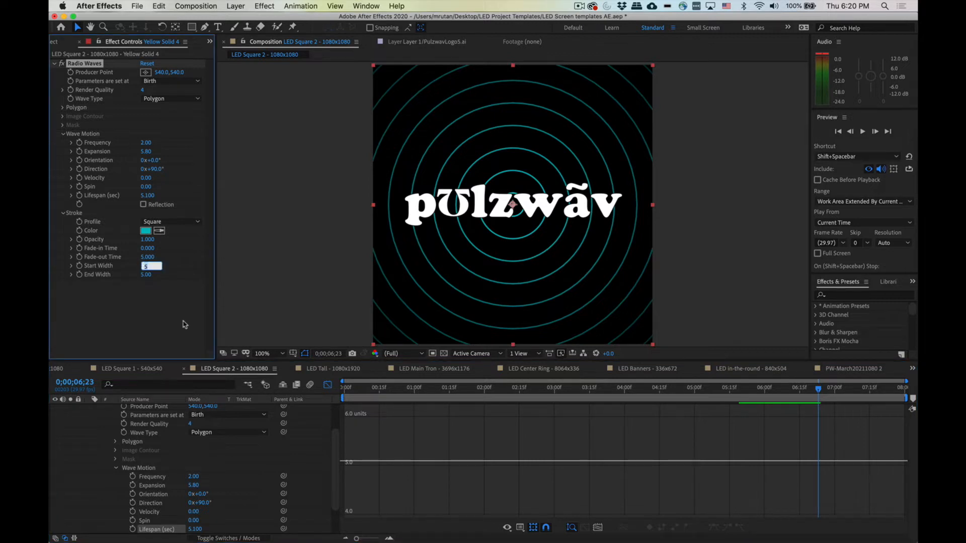
{"action": "type", "text": "1"}
{"action": "key", "text": "Return"}
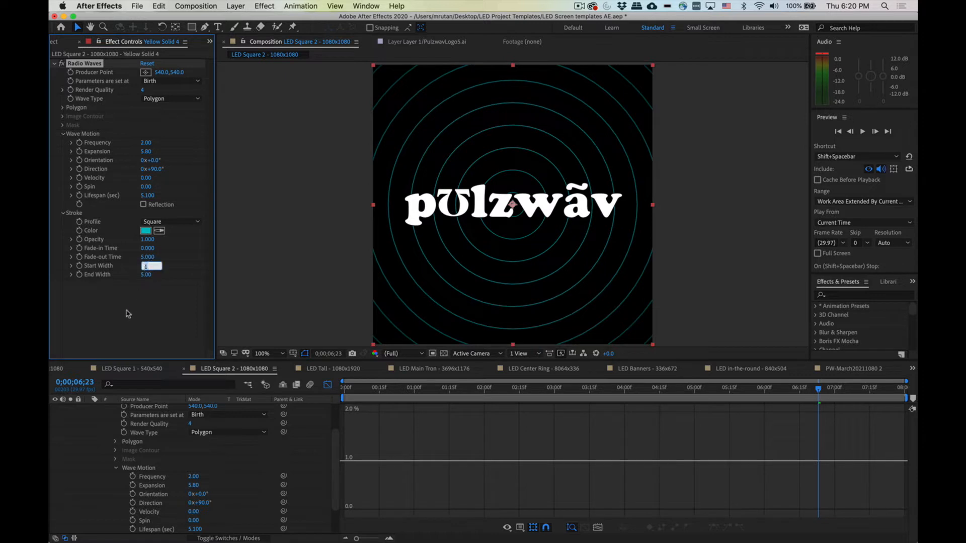
Step: Increase the stroke's End Width to about 71.5 and preview from the start
{"action": "left_click_drag", "start_coordinate": [145, 275], "coordinate": [521, 309]}
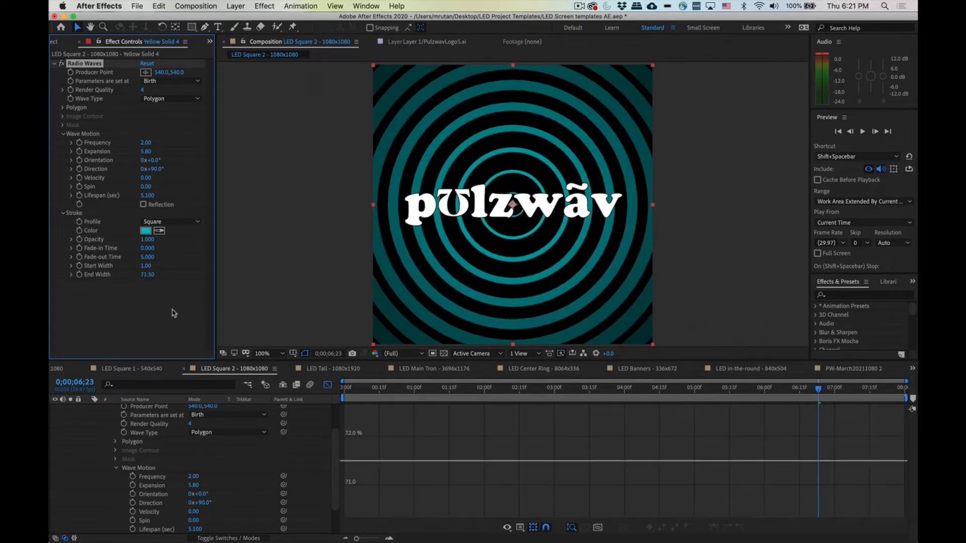
{"action": "left_click_drag", "start_coordinate": [380, 390], "coordinate": [260, 391]}
{"action": "key", "text": "space"}
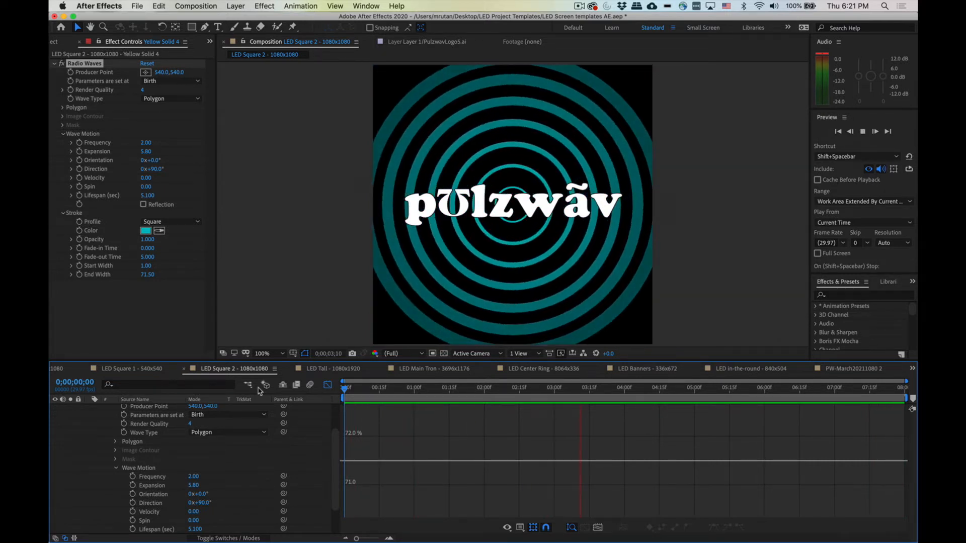
{"action": "key", "text": "space"}
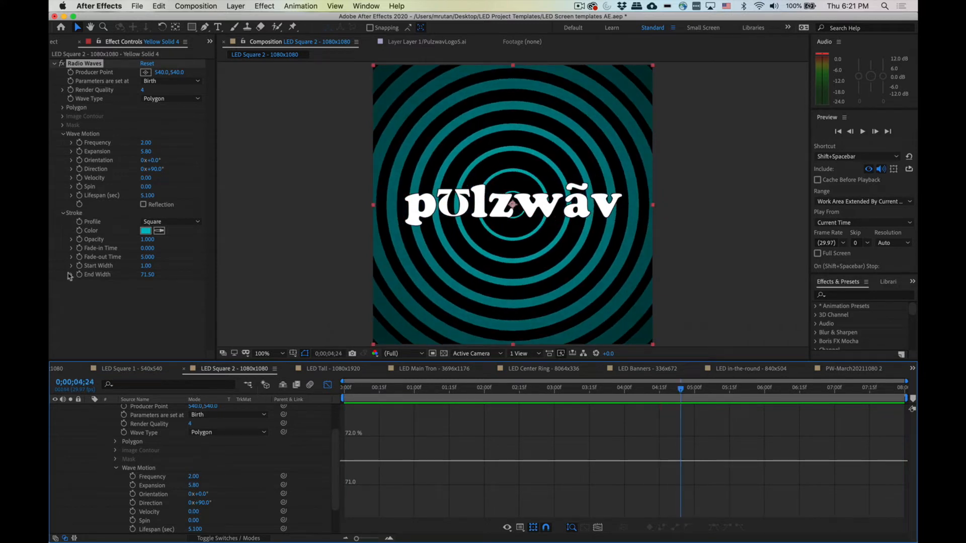
Step: Move the wave producer point onto the letter U of the logo, about 308, 536, and preview
{"action": "left_click", "coordinate": [145, 74]}
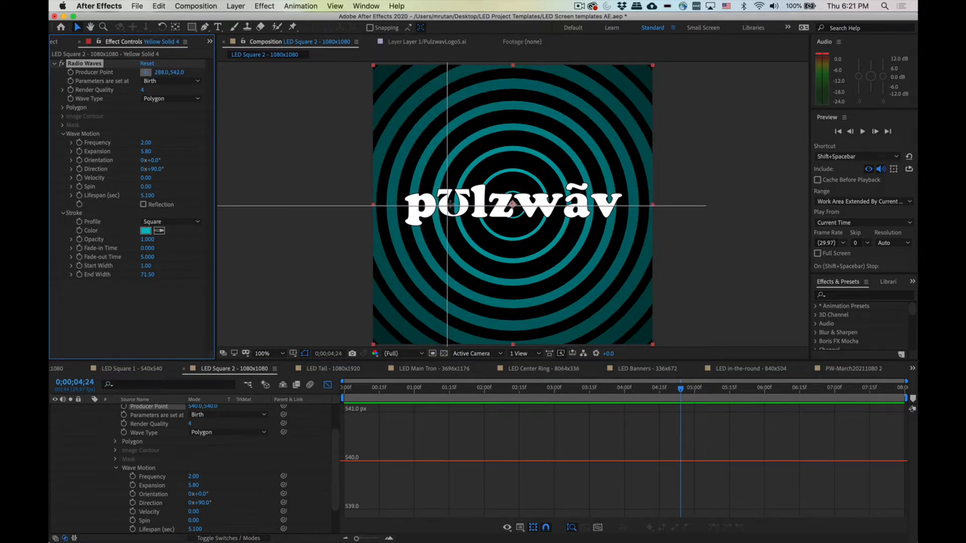
{"action": "left_click", "coordinate": [453, 204]}
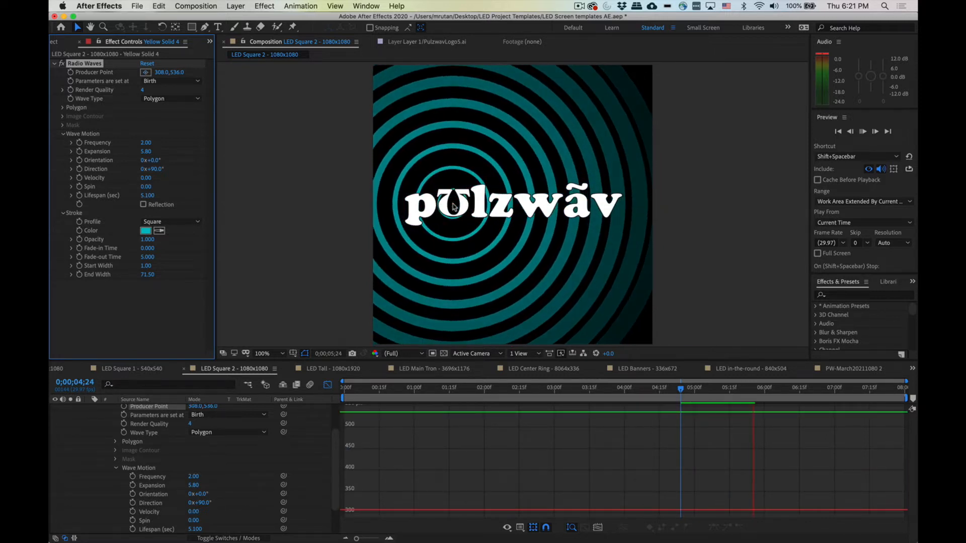
{"action": "key", "text": "space"}
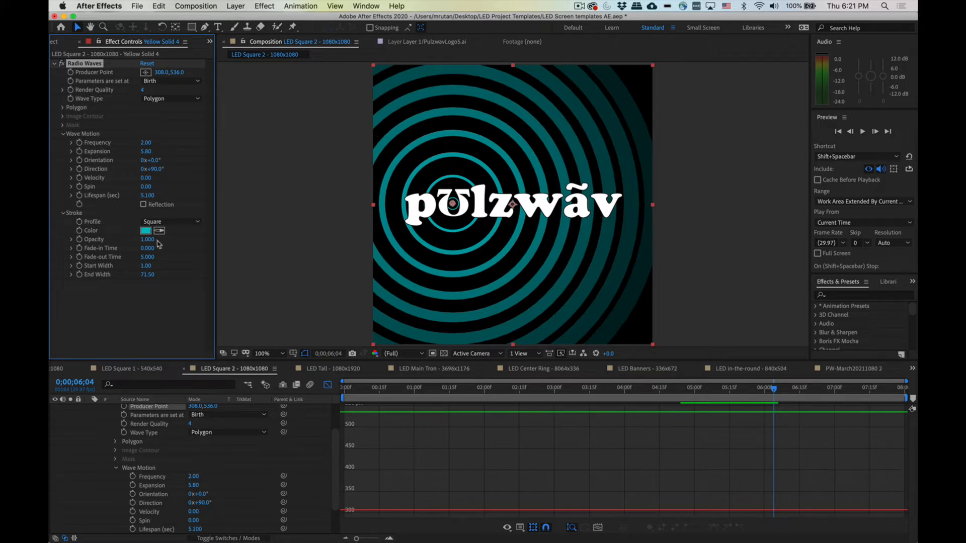
Step: Increase the wave lifespan to 6.4 seconds, trying the Reflection option on and then off
{"action": "left_click", "coordinate": [143, 205]}
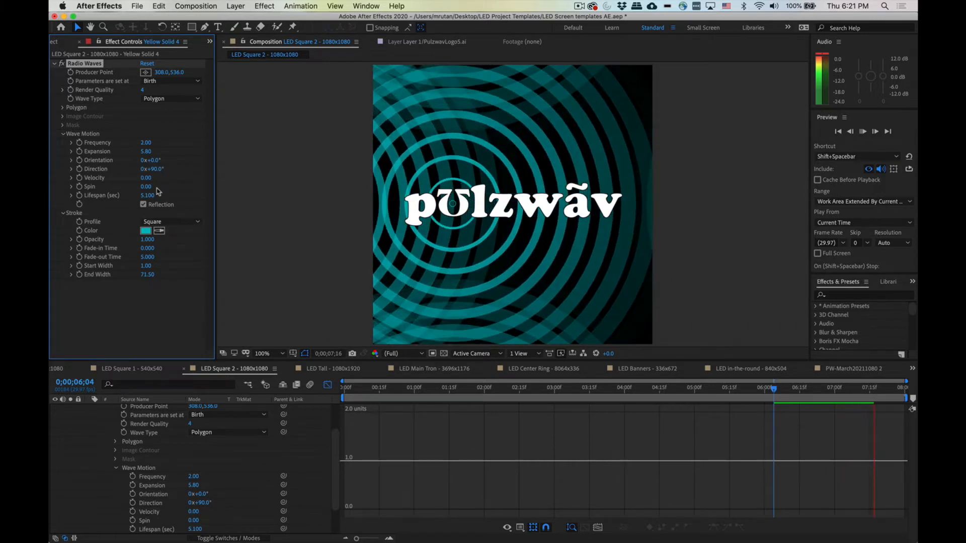
{"action": "left_click_drag", "start_coordinate": [144, 194], "coordinate": [155, 199]}
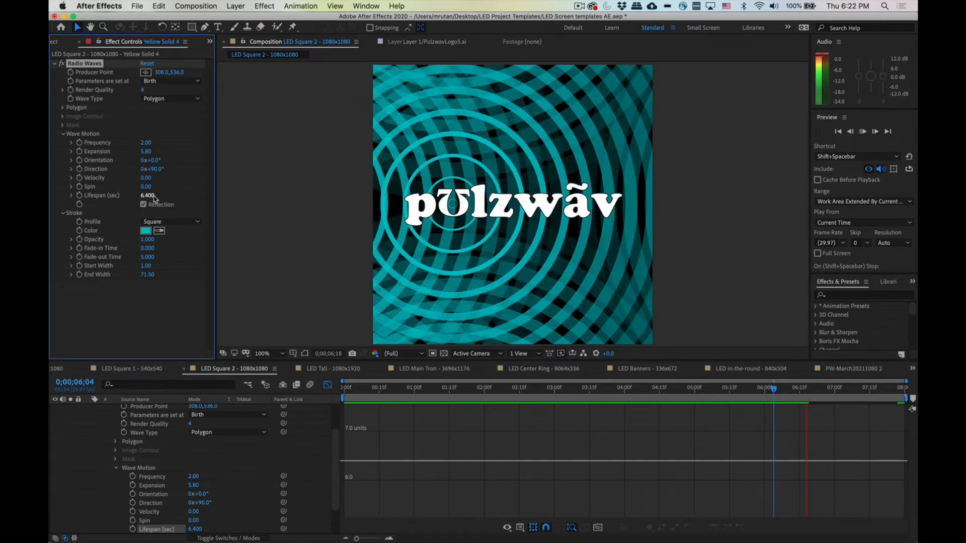
{"action": "key", "text": "space"}
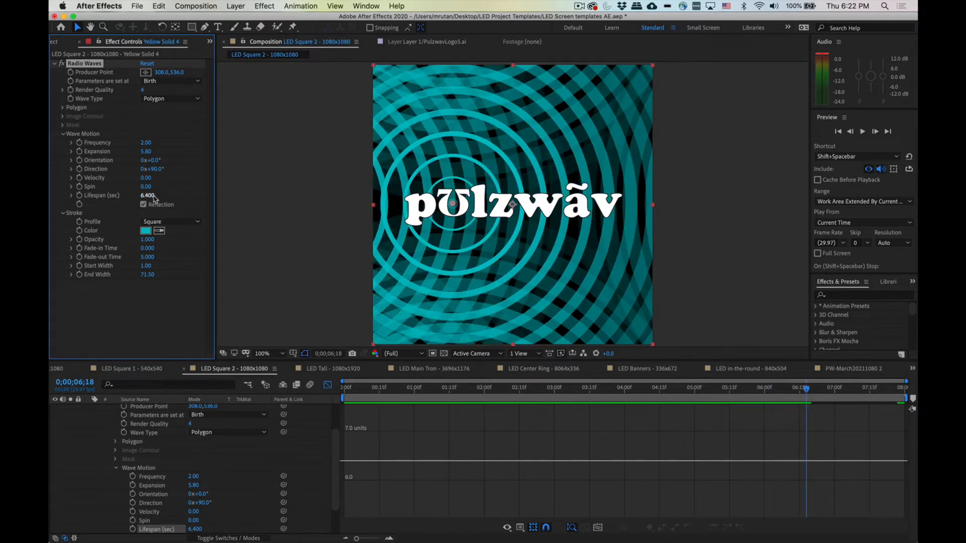
{"action": "left_click", "coordinate": [144, 205]}
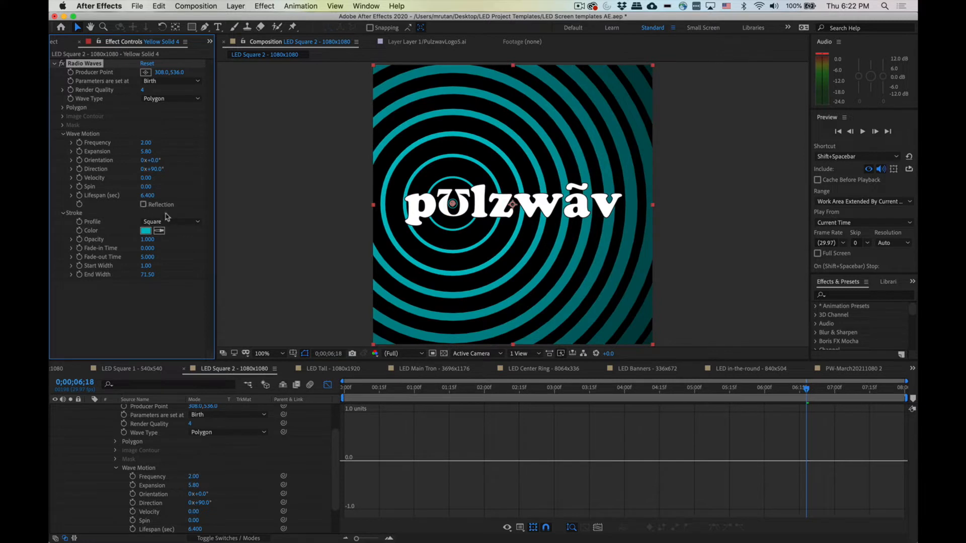
Step: Set the stroke's End Width to 40
{"action": "left_click_drag", "start_coordinate": [147, 275], "coordinate": [55, 275]}
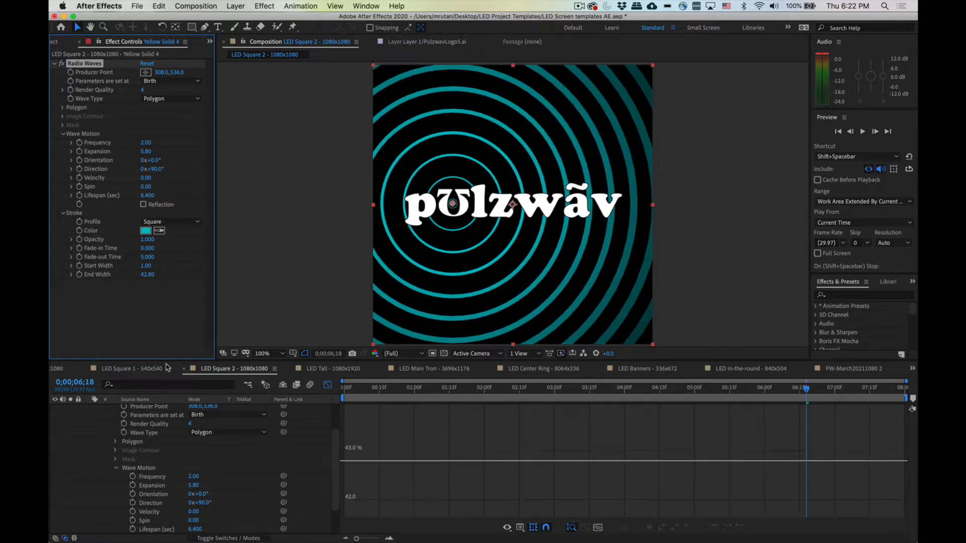
{"action": "left_click", "coordinate": [146, 275]}
{"action": "type", "text": "40"}
{"action": "key", "text": "Return"}
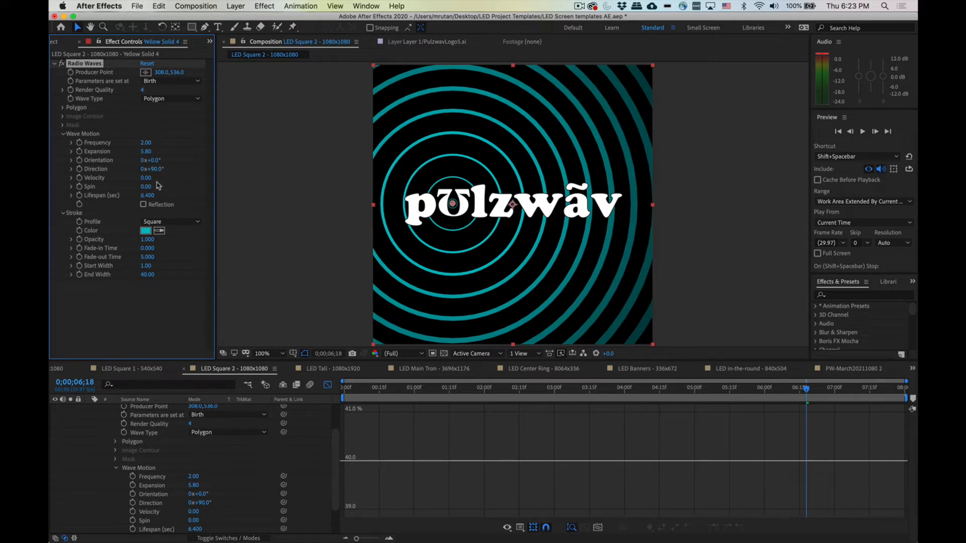
Step: Adjust the wave Velocity, previewing it, and settle on 86
{"action": "mouse_move", "coordinate": [146, 178]}
{"action": "left_mouse_down"}
{"action": "mouse_move", "coordinate": [238, 176]}
{"action": "mouse_move", "coordinate": [356, 192]}
{"action": "mouse_move", "coordinate": [267, 192]}
{"action": "mouse_move", "coordinate": [99, 164]}
{"action": "mouse_move", "coordinate": [291, 191]}
{"action": "mouse_move", "coordinate": [145, 185]}
{"action": "left_mouse_up"}
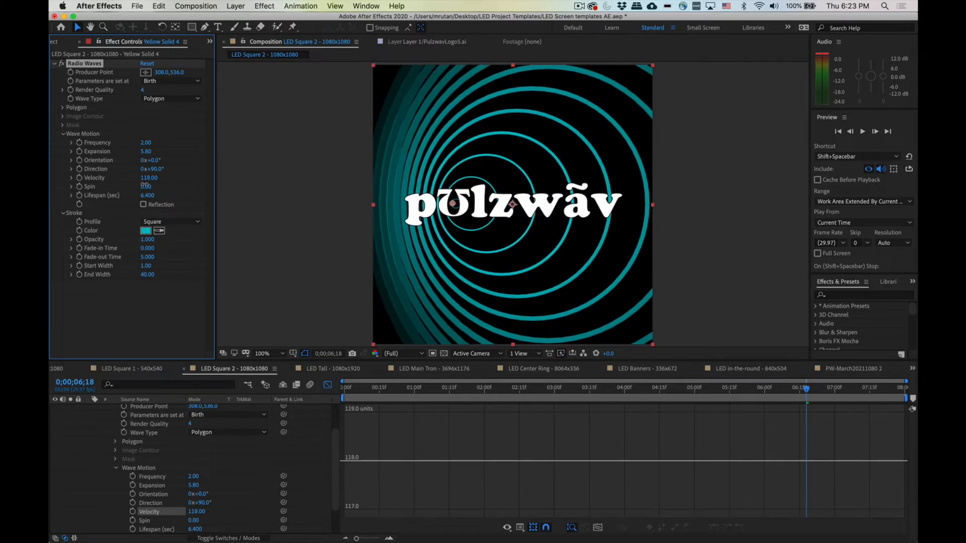
{"action": "key", "text": "space"}
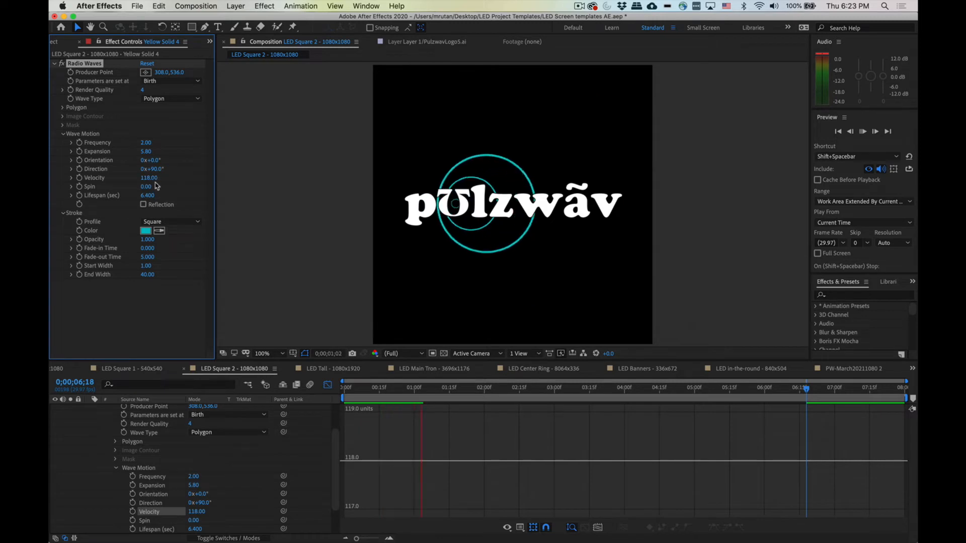
{"action": "left_click_drag", "start_coordinate": [149, 178], "coordinate": [115, 176]}
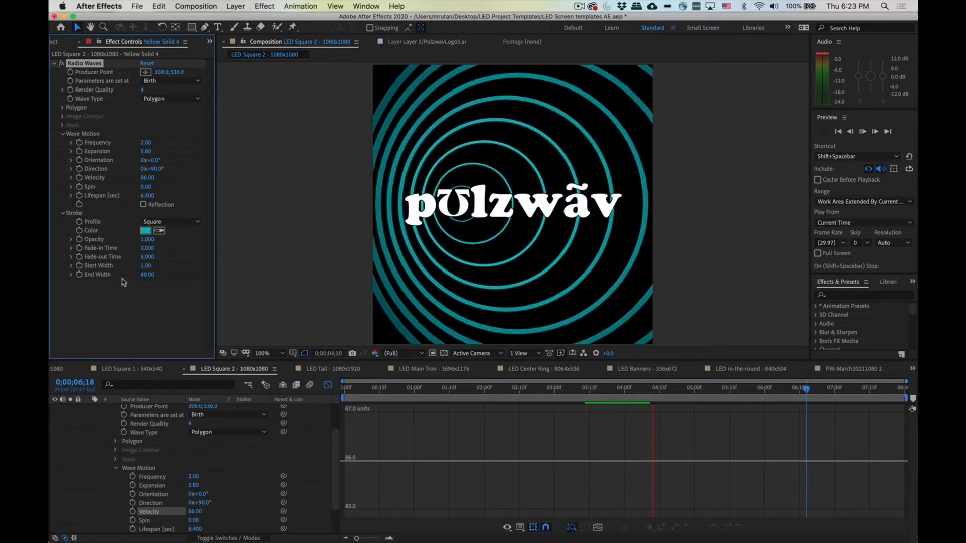
Step: Adjust the stroke's End Width to about 55.3
{"action": "left_click_drag", "start_coordinate": [145, 277], "coordinate": [52, 268]}
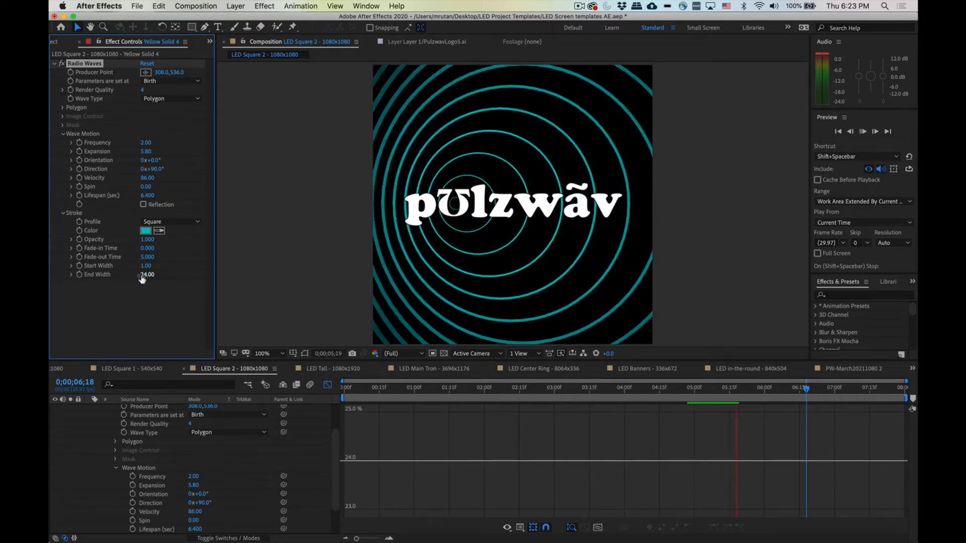
{"action": "left_click_drag", "start_coordinate": [143, 274], "coordinate": [319, 294]}
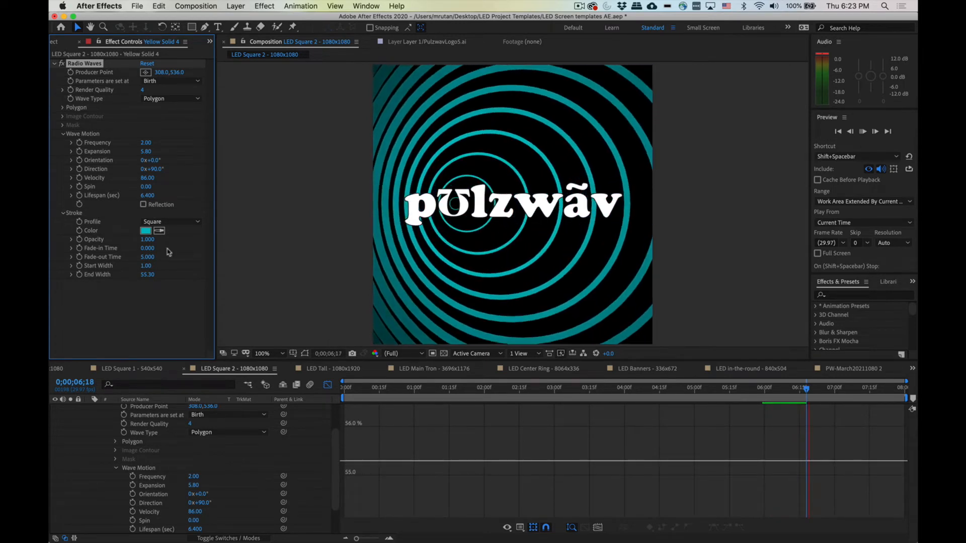
Step: Reduce the wave Expansion to 0.90
{"action": "mouse_move", "coordinate": [145, 151]}
{"action": "left_mouse_down"}
{"action": "mouse_move", "coordinate": [126, 151]}
{"action": "mouse_move", "coordinate": [139, 152]}
{"action": "left_mouse_up"}
{"action": "mouse_move", "coordinate": [133, 151]}
{"action": "left_mouse_down"}
{"action": "mouse_move", "coordinate": [123, 152]}
{"action": "mouse_move", "coordinate": [135, 152]}
{"action": "left_mouse_up"}
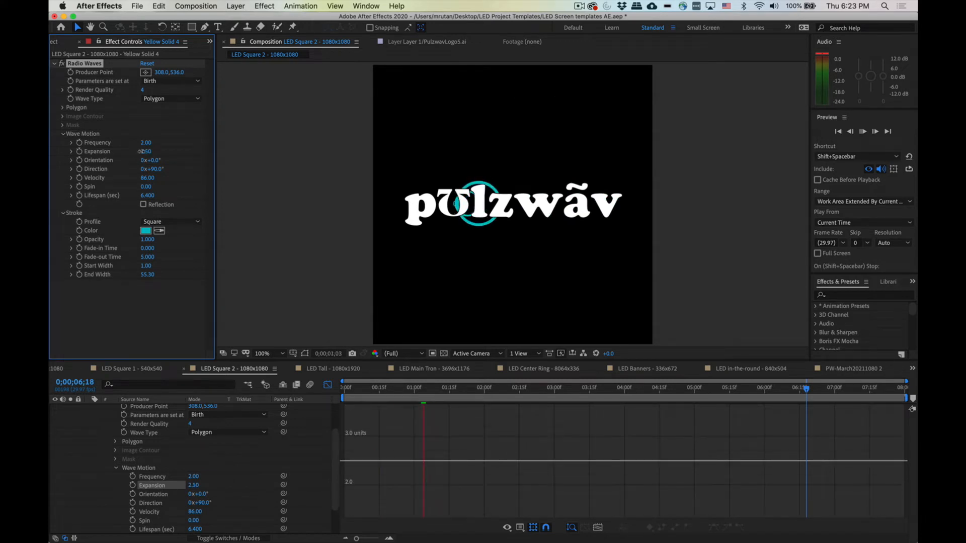
{"action": "left_click_drag", "start_coordinate": [135, 152], "coordinate": [133, 152]}
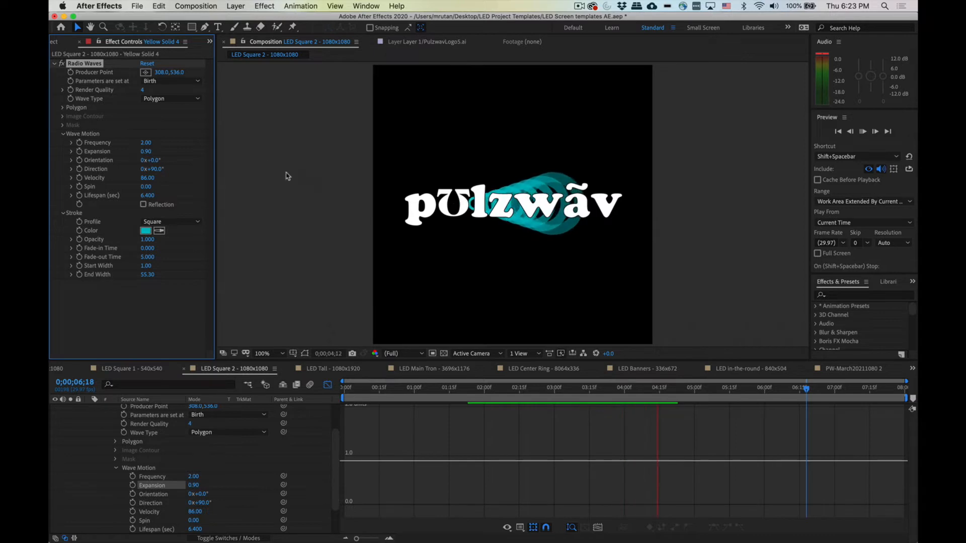
Step: Move the wave Producer Point onto the logo's "p" letter at 184, 544
{"action": "left_click", "coordinate": [145, 72]}
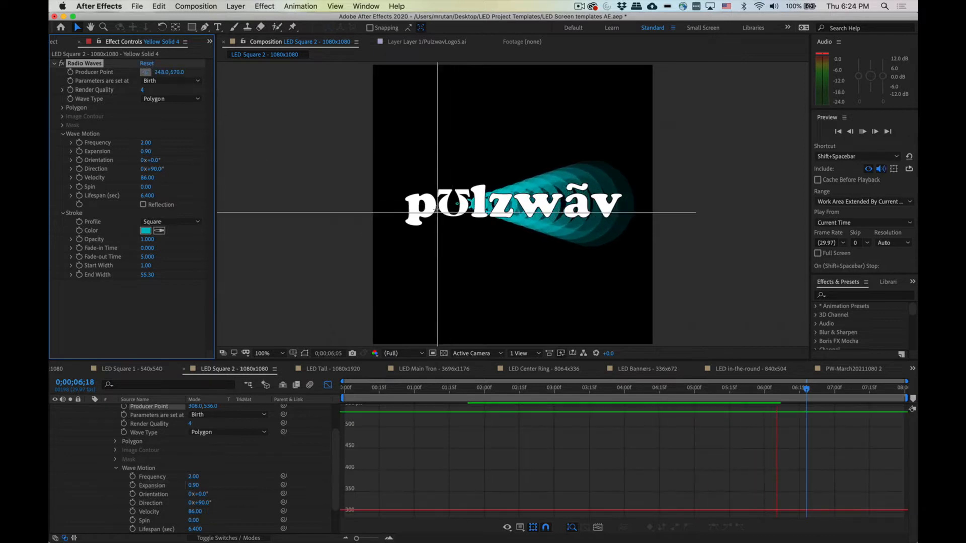
{"action": "left_click", "coordinate": [422, 206]}
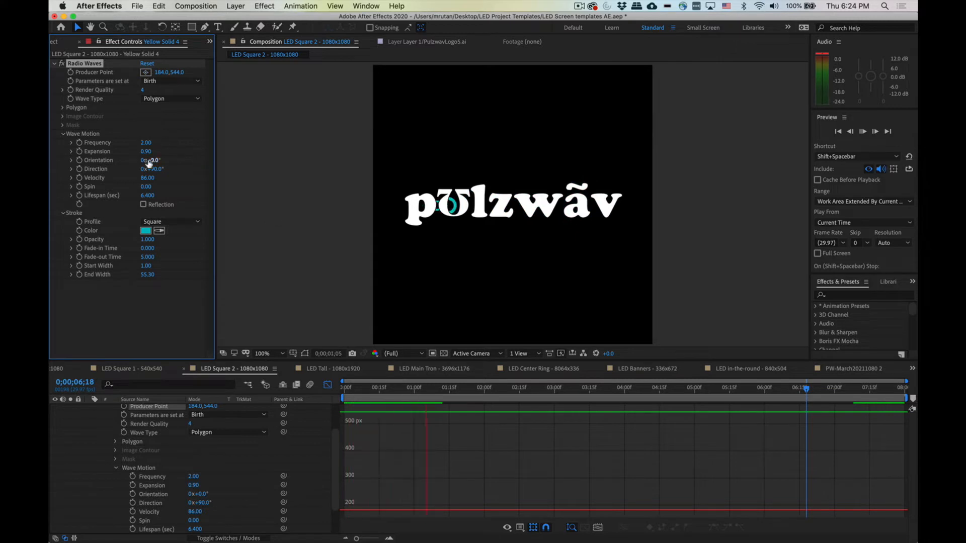
Step: Set the Expansion to 1.30 and, after trying several values, set the wave Lifespan to 12 seconds with Reflection on
{"action": "left_click_drag", "start_coordinate": [147, 151], "coordinate": [149, 150]}
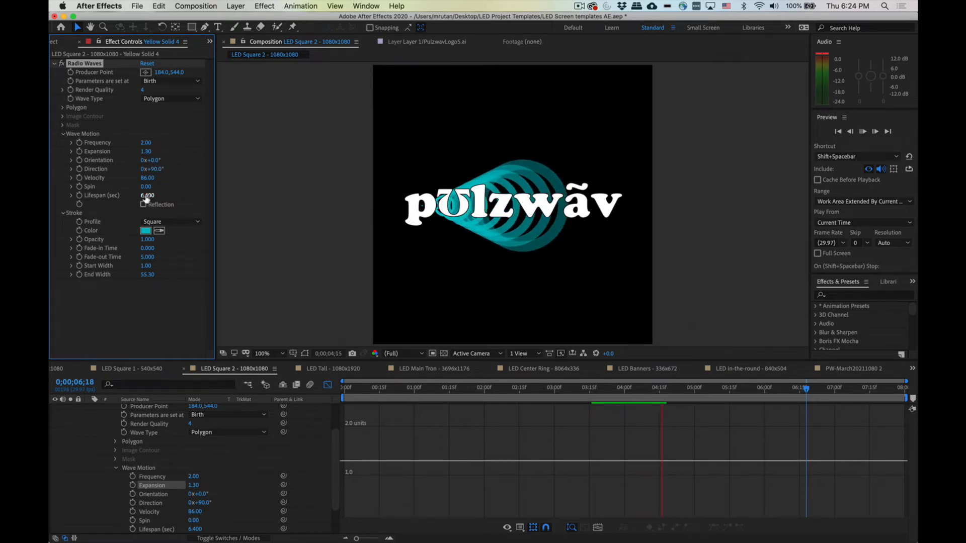
{"action": "left_click_drag", "start_coordinate": [146, 198], "coordinate": [173, 199]}
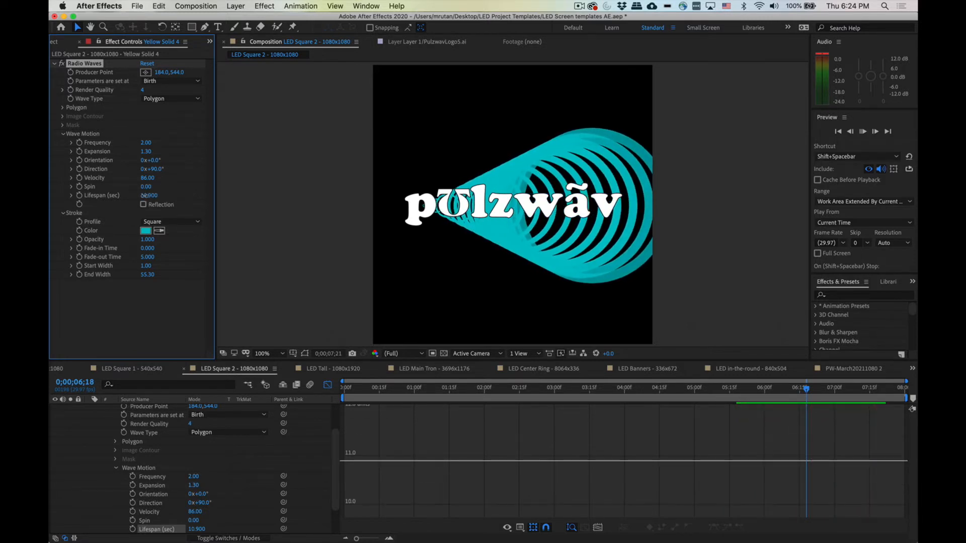
{"action": "left_click_drag", "start_coordinate": [153, 196], "coordinate": [145, 196]}
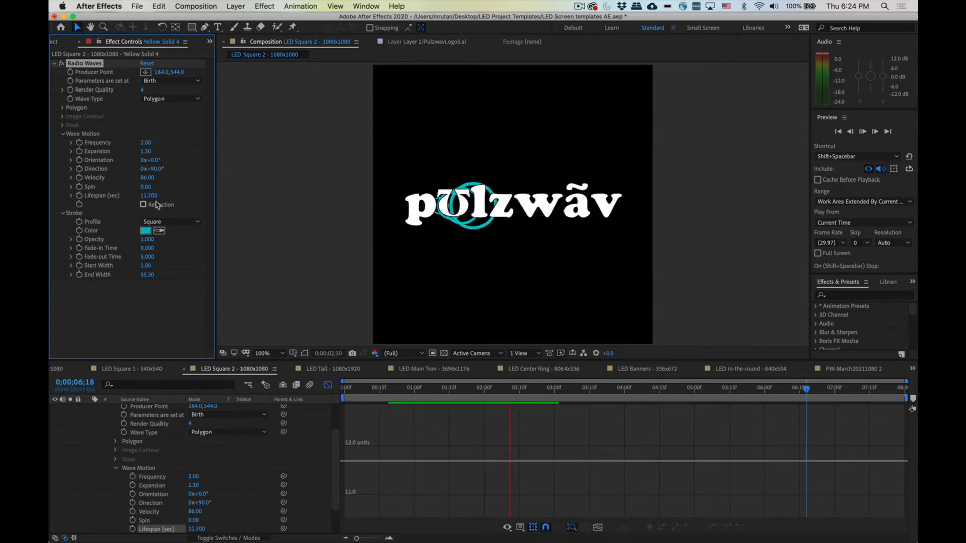
{"action": "left_click", "coordinate": [146, 196]}
{"action": "type", "text": "8"}
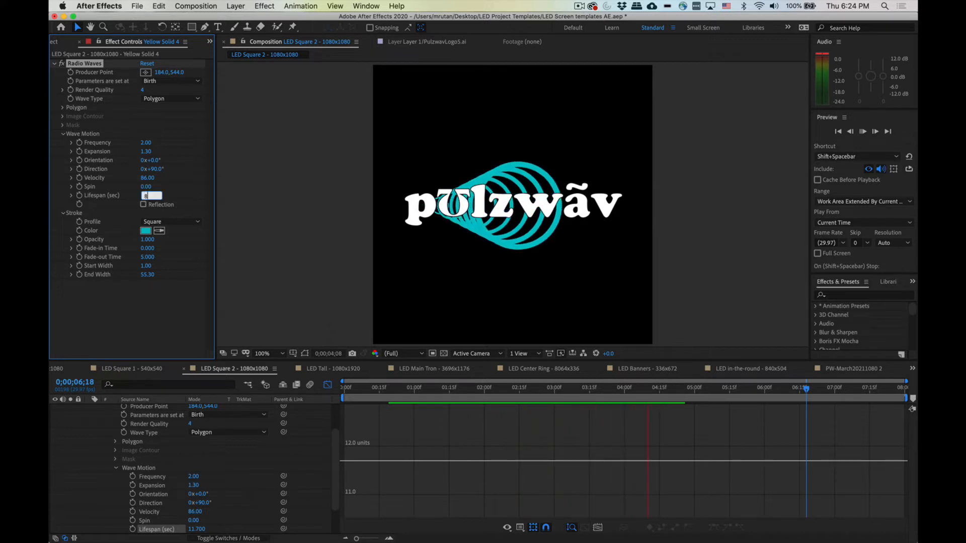
{"action": "key", "text": "Return"}
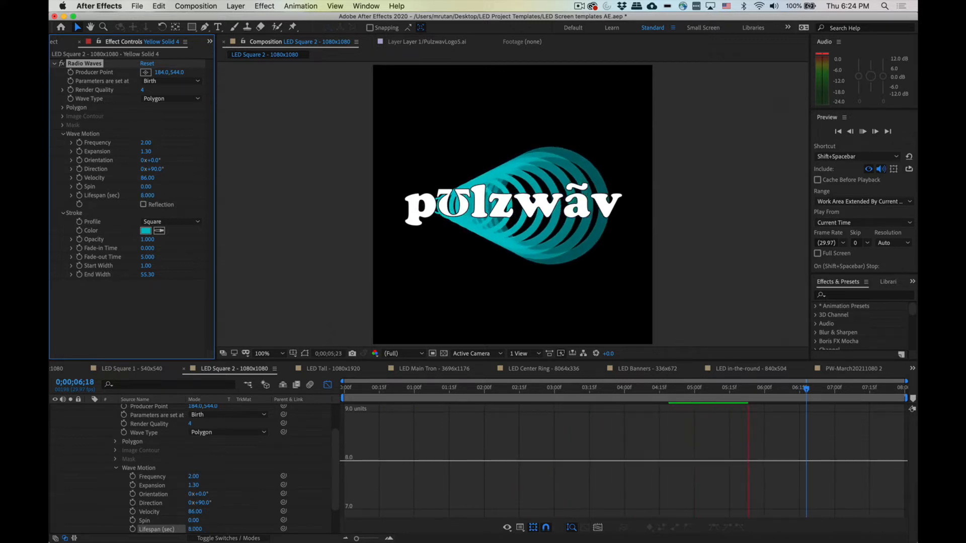
{"action": "left_click", "coordinate": [146, 196]}
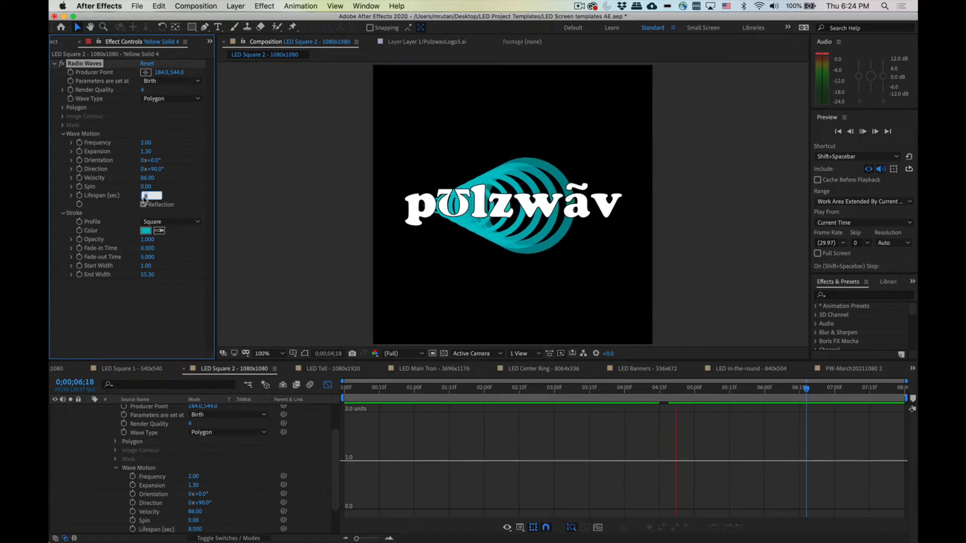
{"action": "type", "text": "12"}
{"action": "key", "text": "Return"}
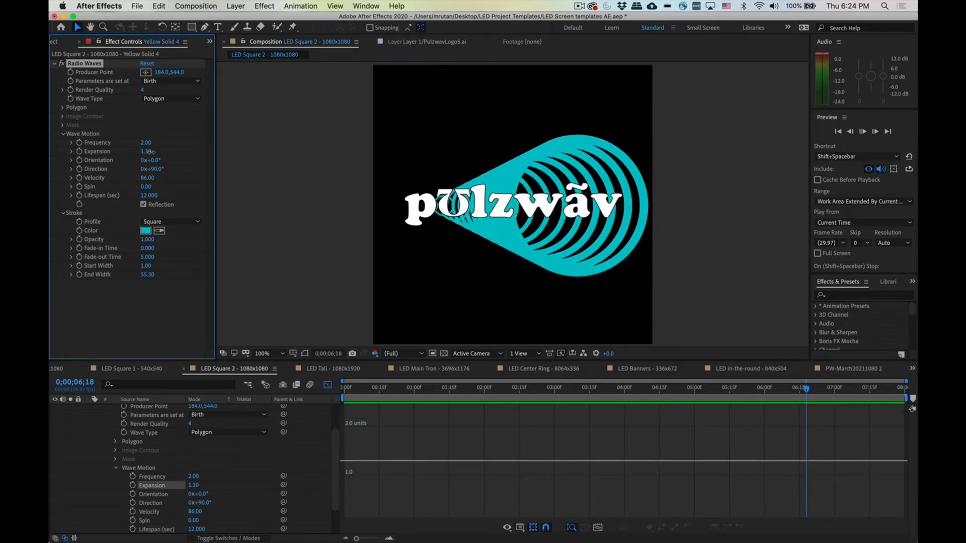
Step: Try a larger Expansion, settle on 1.10, and preview the animation
{"action": "left_click_drag", "start_coordinate": [143, 152], "coordinate": [161, 155]}
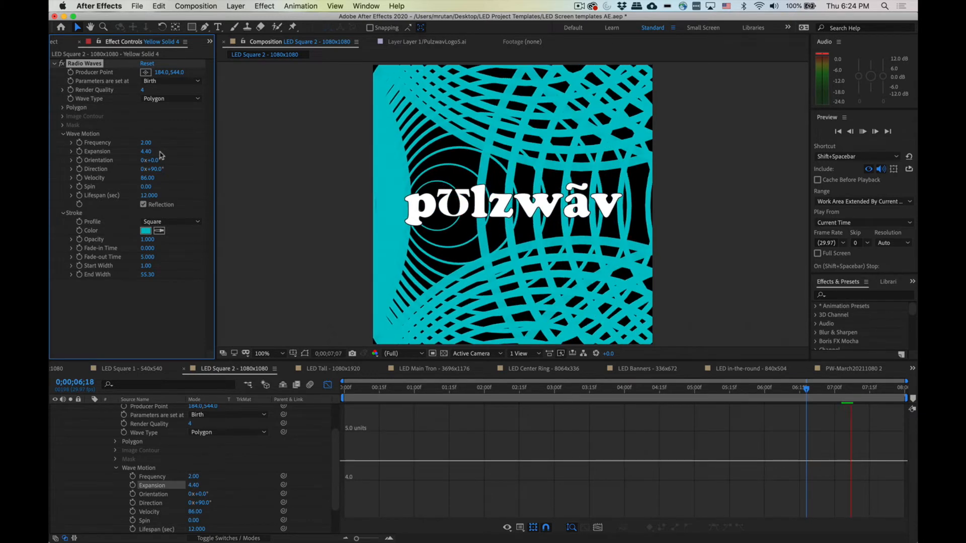
{"action": "left_click_drag", "start_coordinate": [144, 153], "coordinate": [128, 154]}
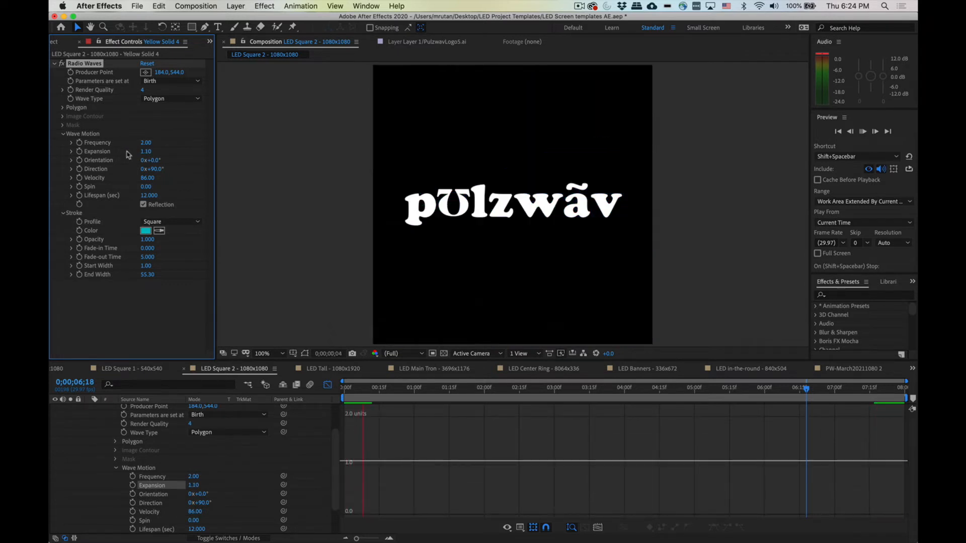
{"action": "key", "text": "space"}
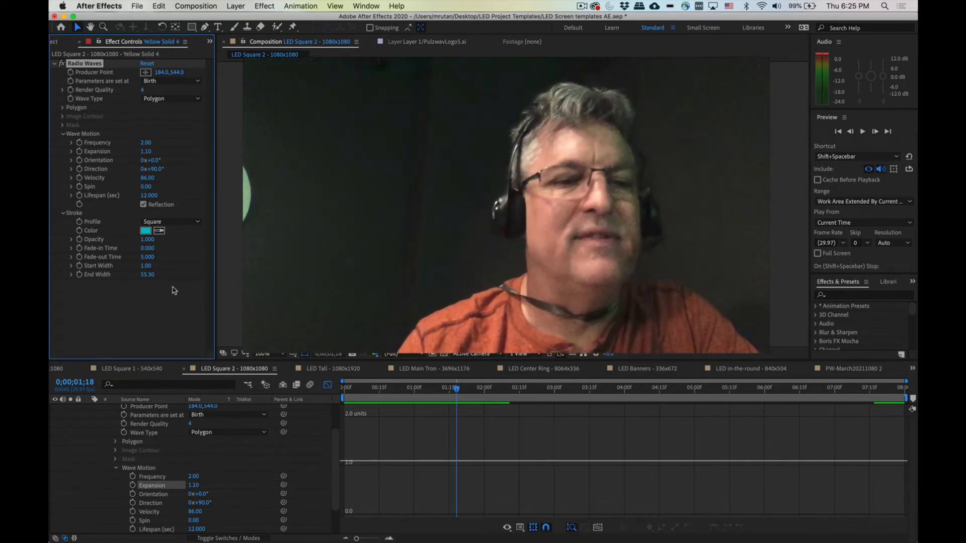
Step: Collapse the wave layer and create a new full-size orange solid layer
{"action": "scroll", "coordinate": [100, 415], "scroll_direction": "up", "scroll_amount": 3}
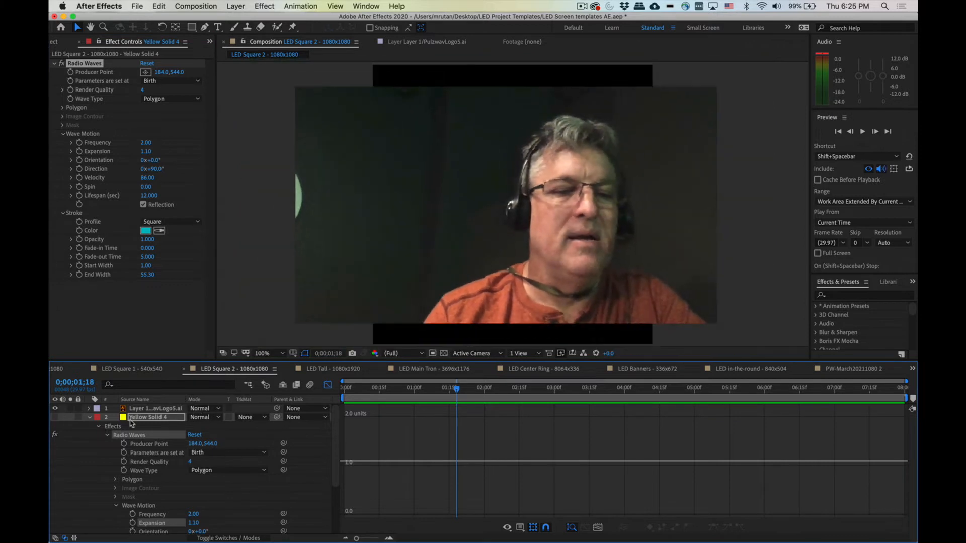
{"action": "left_click", "coordinate": [90, 417]}
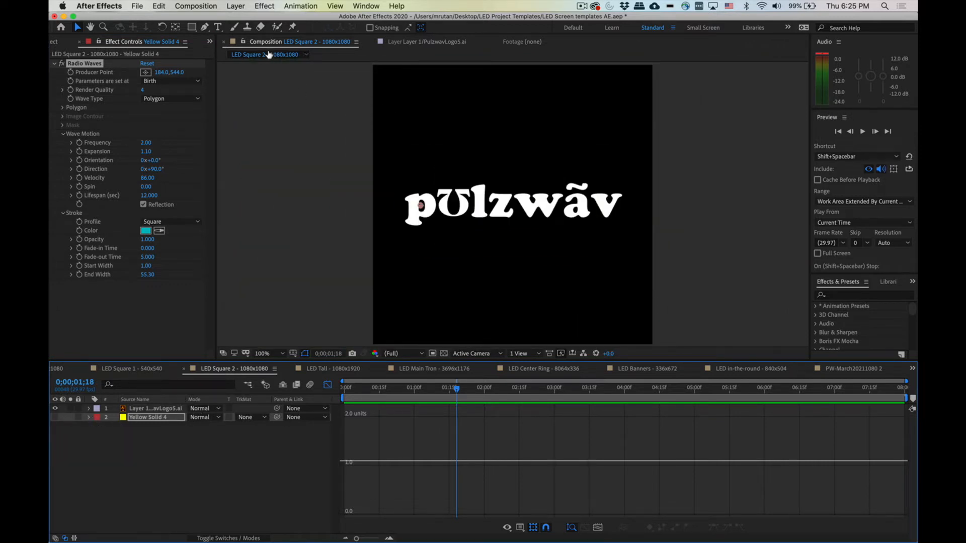
{"action": "left_click", "coordinate": [237, 5]}
{"action": "mouse_move", "coordinate": [240, 20]}
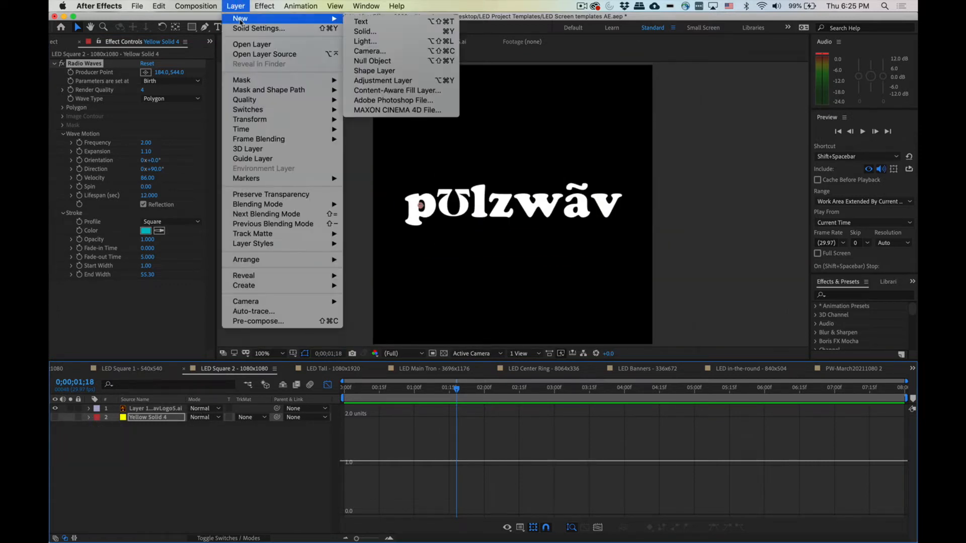
{"action": "left_click", "coordinate": [358, 32]}
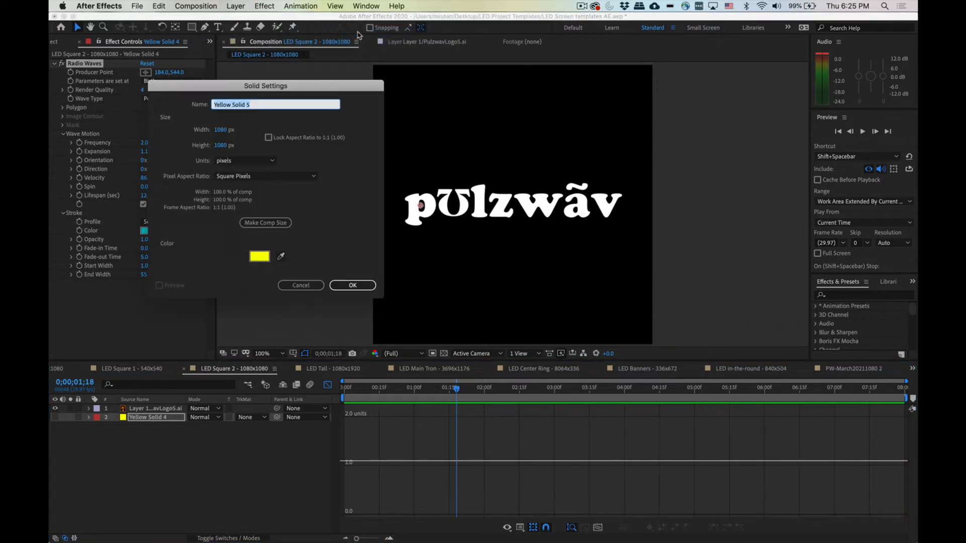
{"action": "left_click", "coordinate": [259, 256]}
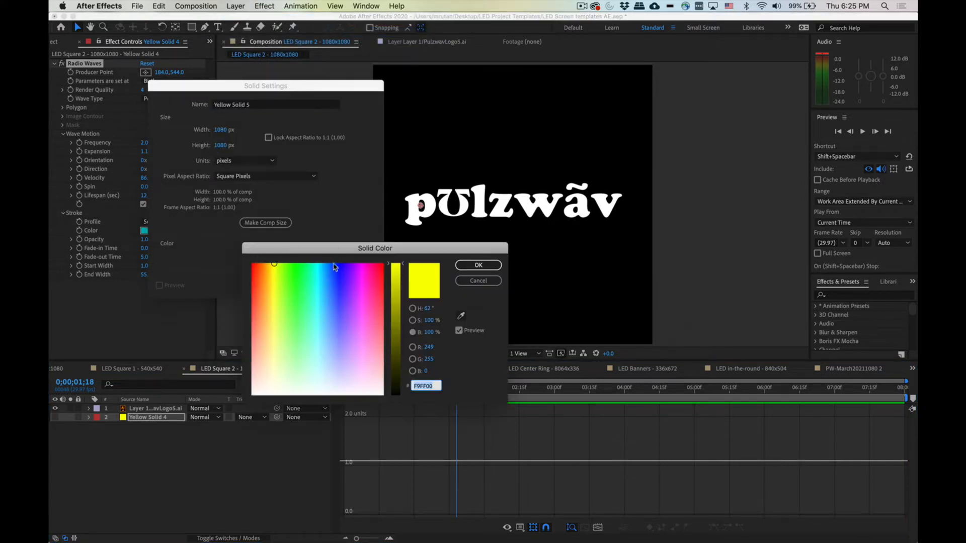
{"action": "left_click", "coordinate": [260, 263]}
{"action": "left_click", "coordinate": [479, 264]}
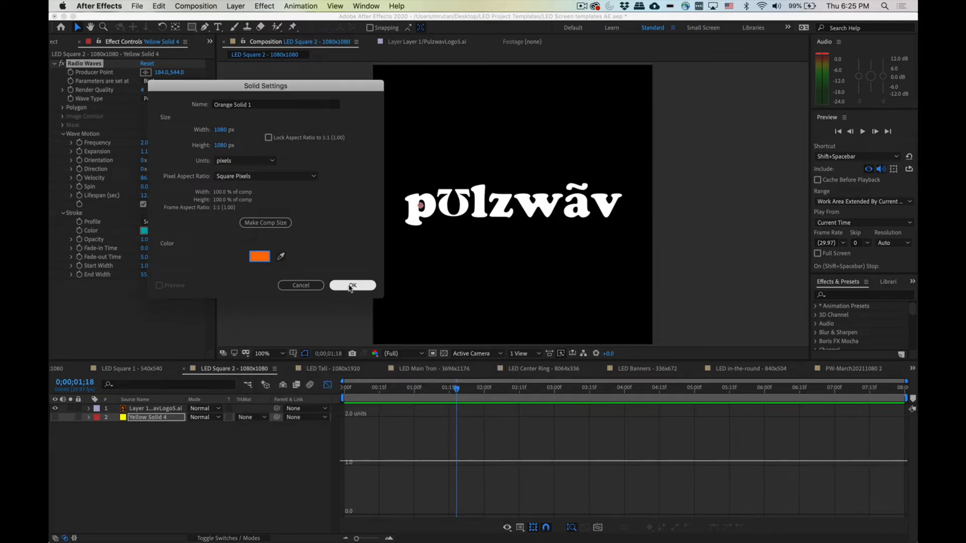
{"action": "left_click", "coordinate": [352, 285]}
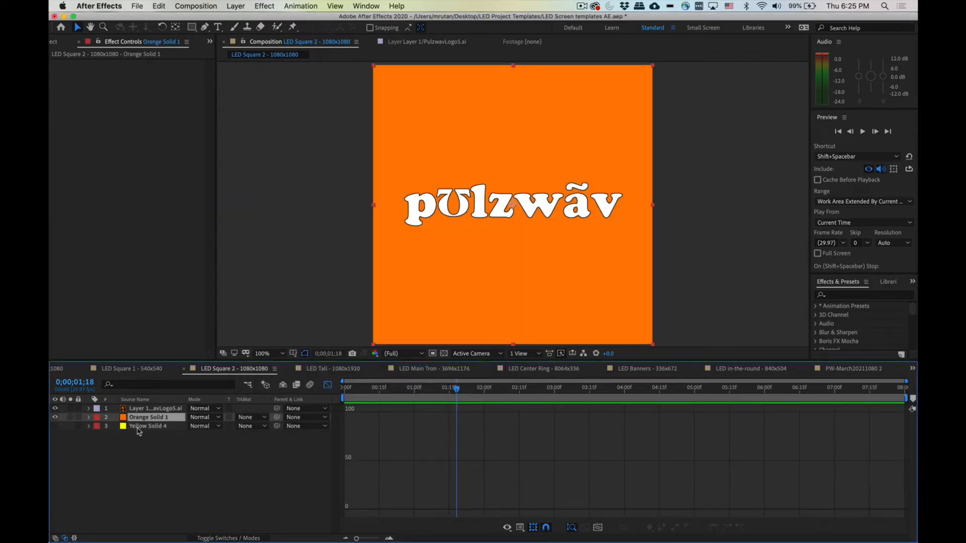
Step: Apply the uni.Fractal Background effect from RG Universe Generators to the orange solid
{"action": "left_click", "coordinate": [235, 5]}
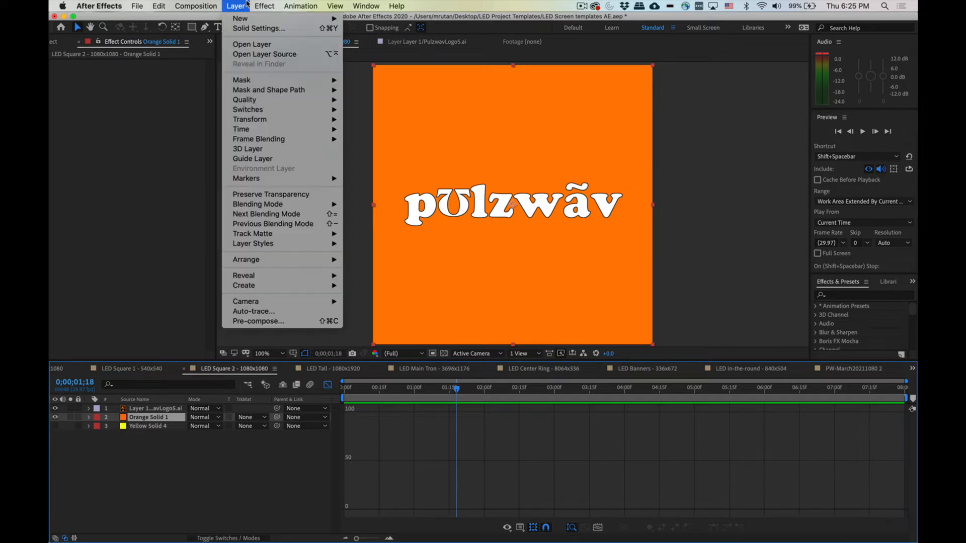
{"action": "mouse_move", "coordinate": [264, 5]}
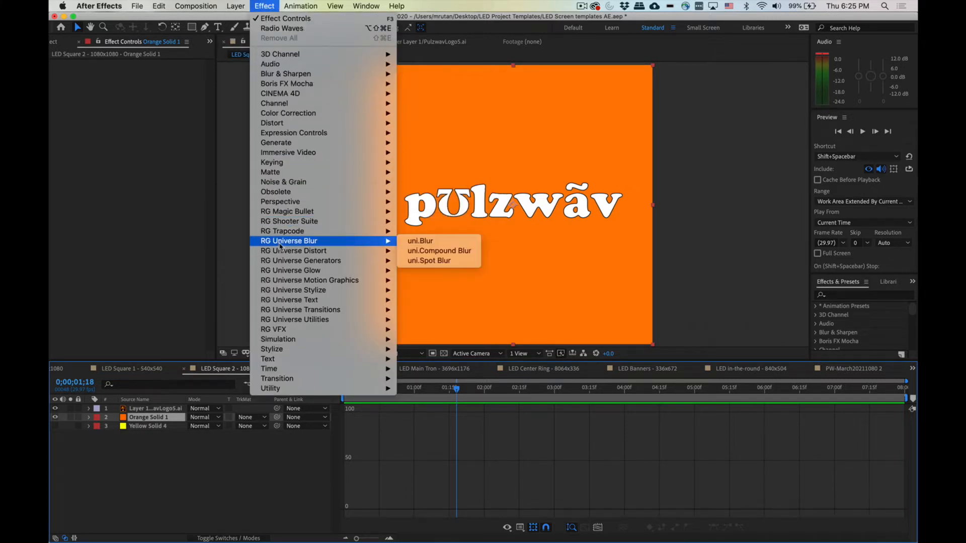
{"action": "mouse_move", "coordinate": [285, 261]}
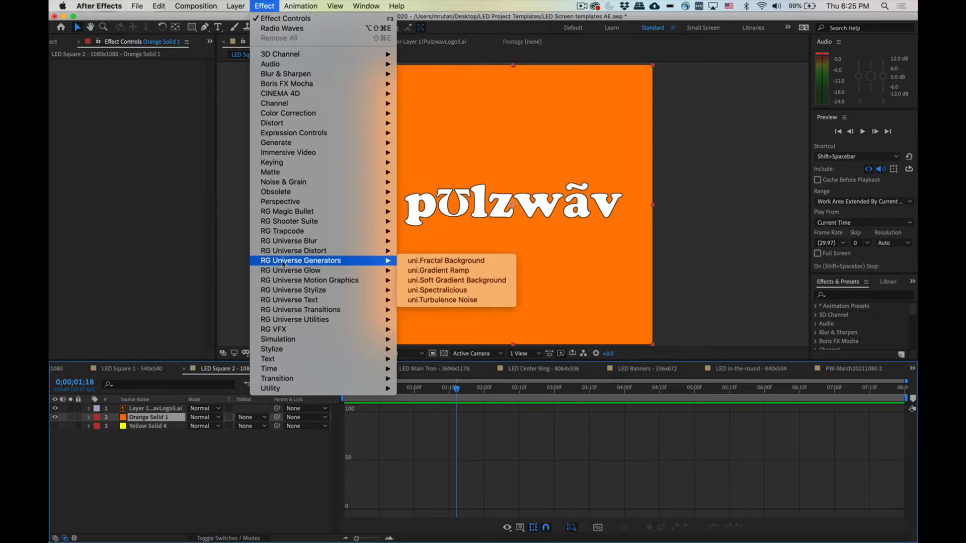
{"action": "left_click", "coordinate": [451, 261]}
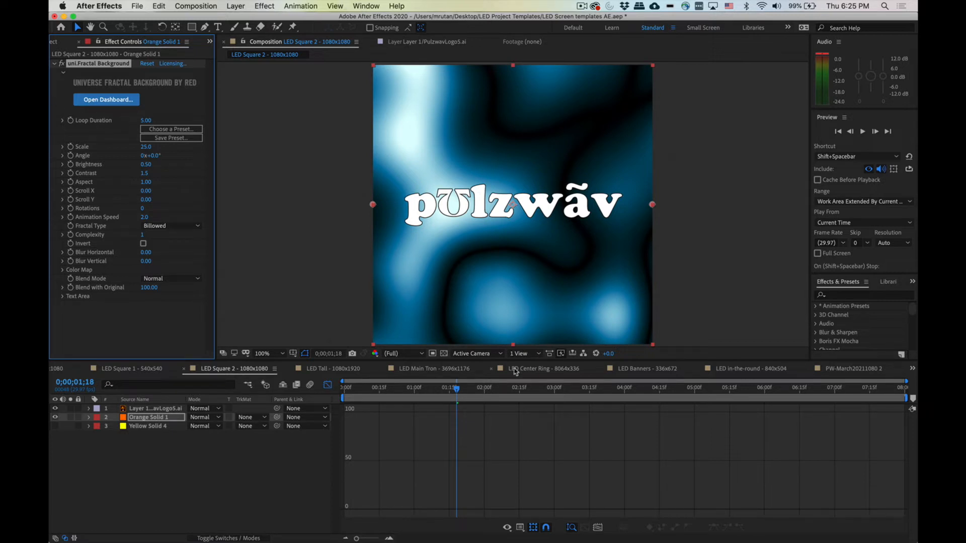
Step: Scrub through the timeline and set the fractal background's Loop Duration to 8
{"action": "left_click", "coordinate": [898, 391]}
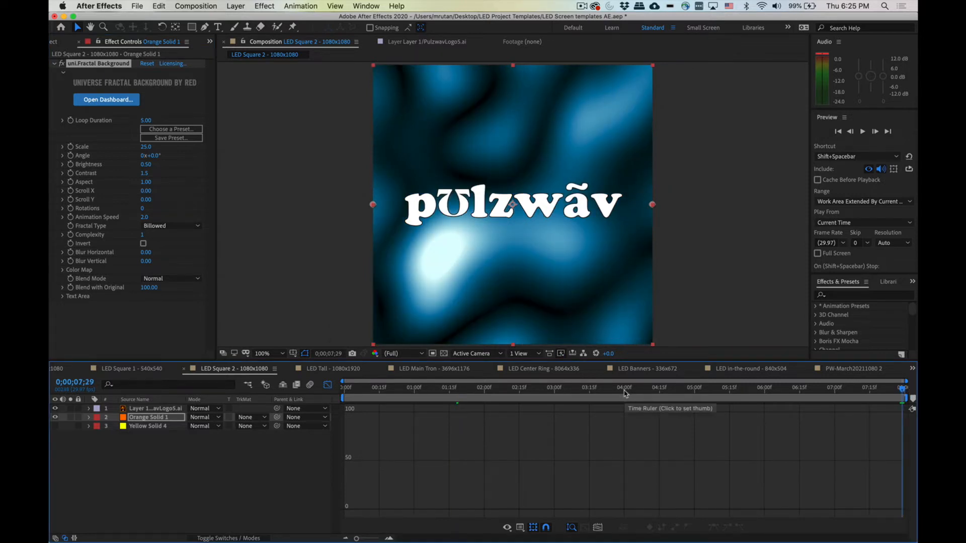
{"action": "left_click", "coordinate": [624, 396]}
{"action": "left_click", "coordinate": [345, 391]}
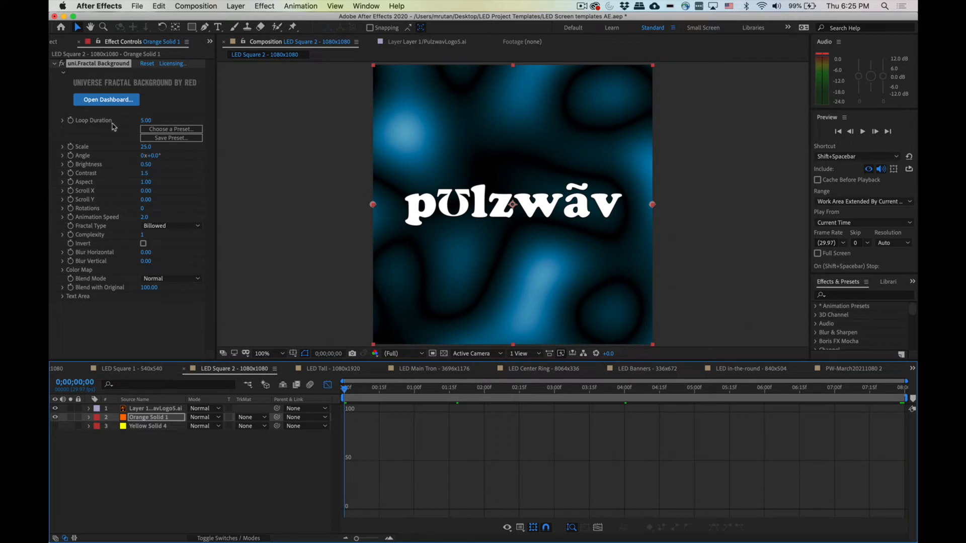
{"action": "left_click", "coordinate": [144, 121]}
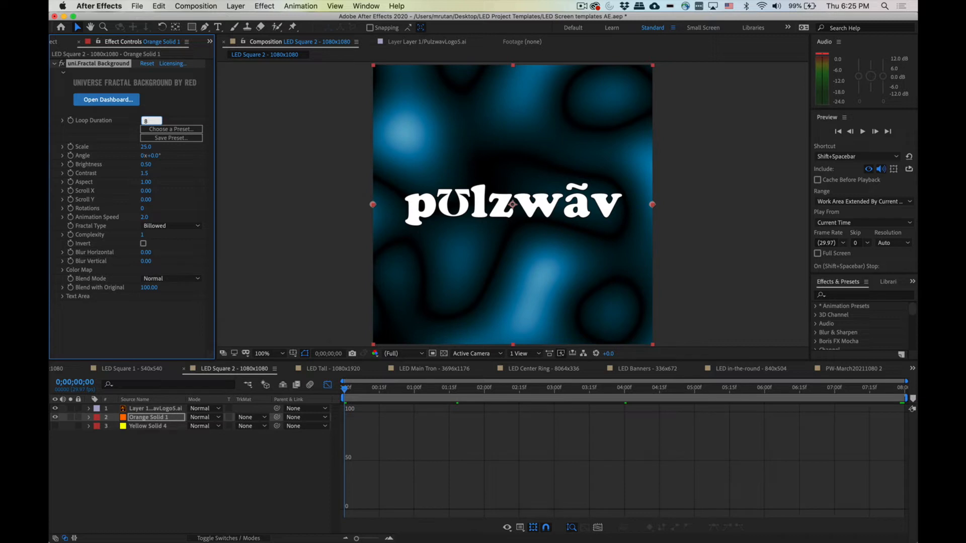
{"action": "type", "text": "8"}
{"action": "key", "text": "Return"}
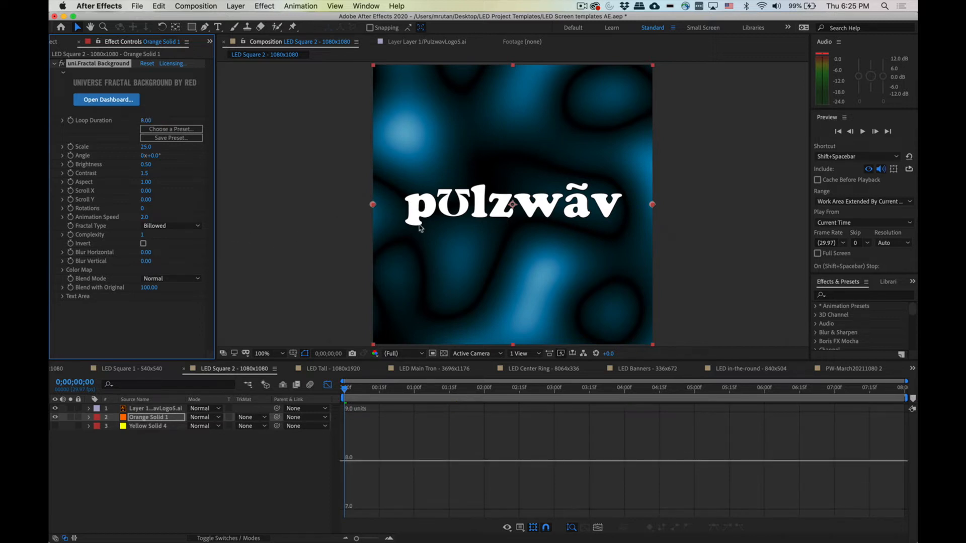
Step: Preview the fractal background animation and expand its Color Map settings
{"action": "left_click", "coordinate": [458, 271]}
{"action": "key", "text": "space"}
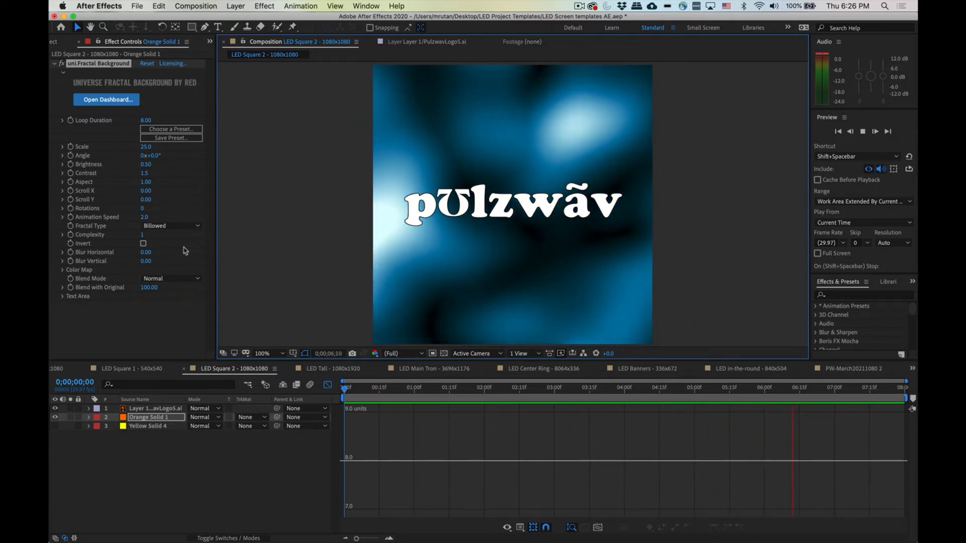
{"action": "left_click", "coordinate": [62, 271]}
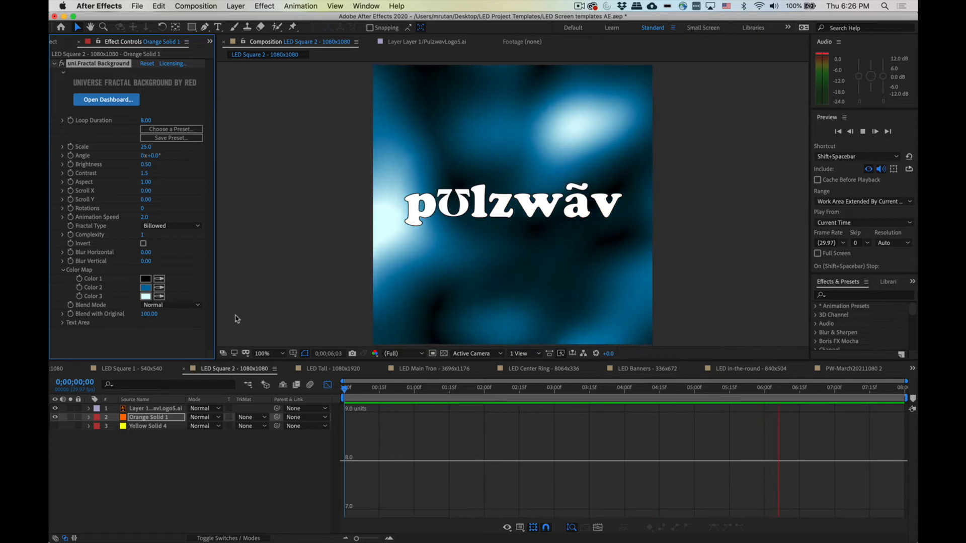
{"action": "key", "text": "space"}
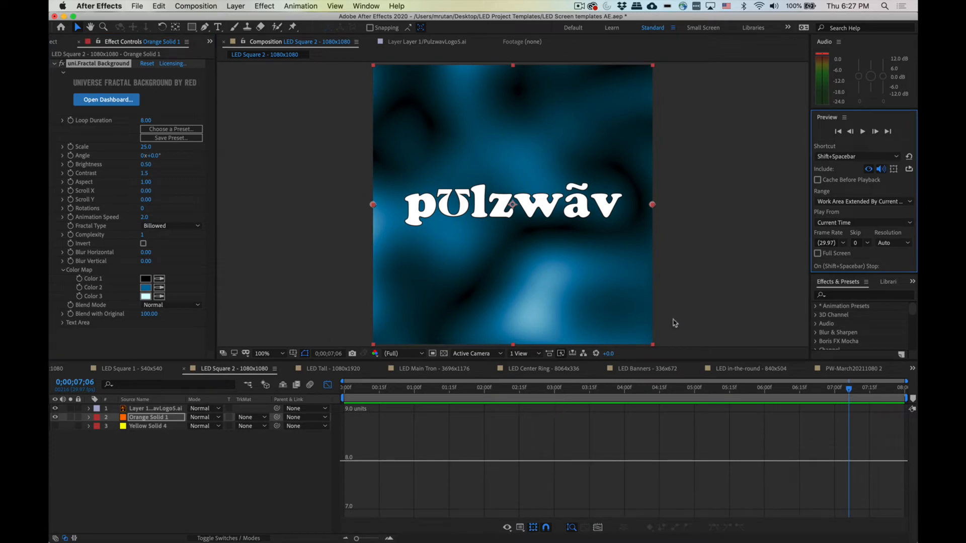
Step: Switch to Illustrator and make the logo file's ellipse layer visible
{"action": "mouse_move", "coordinate": [648, 540]}
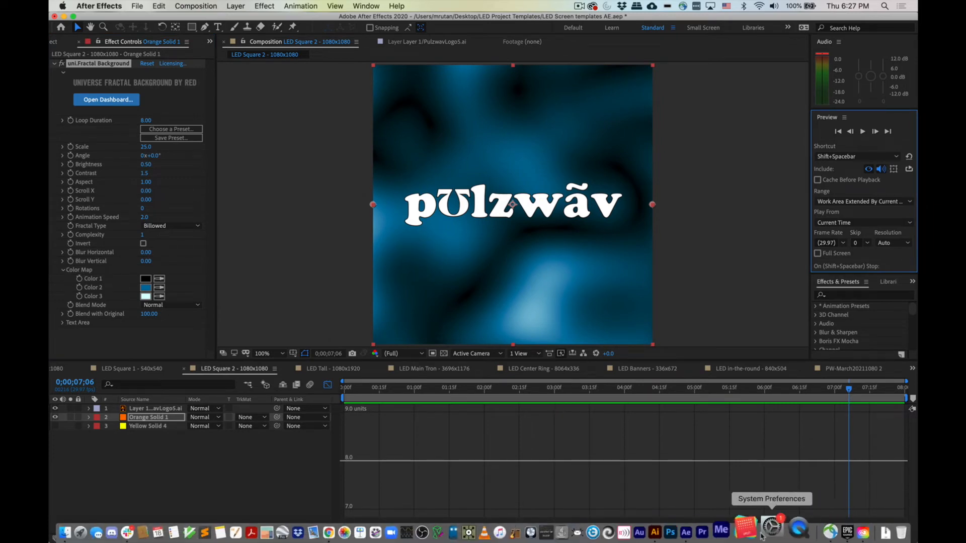
{"action": "left_click", "coordinate": [678, 533]}
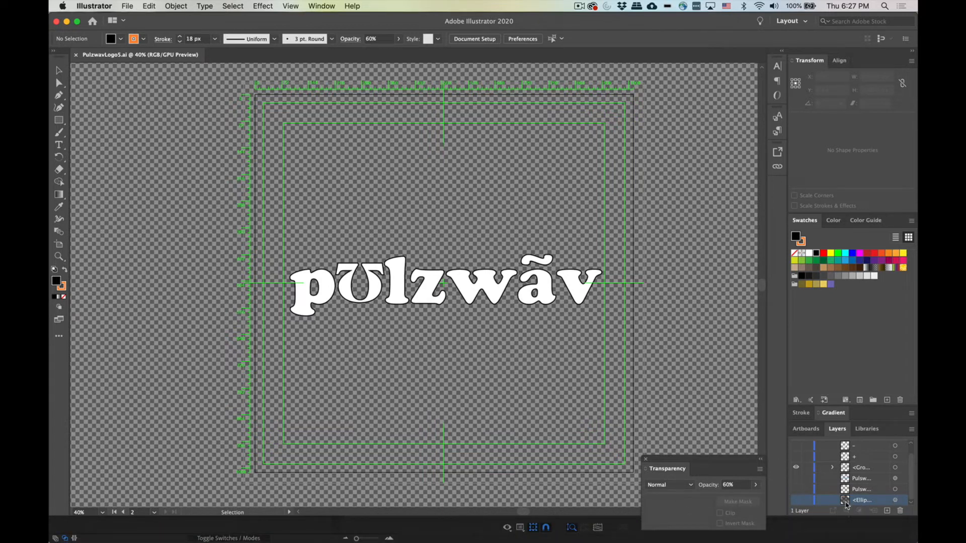
{"action": "left_click", "coordinate": [798, 501]}
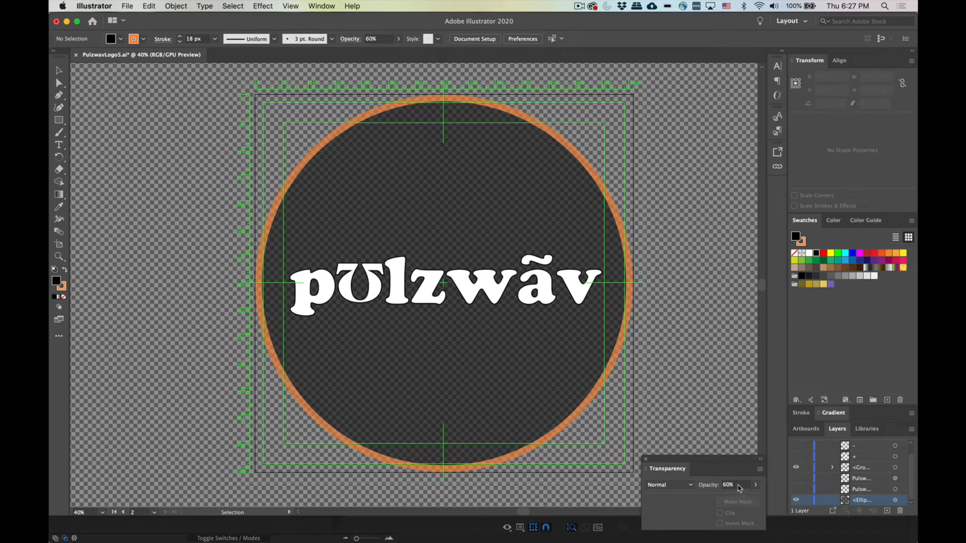
Step: Set the logo's ellipse layer opacity to 100% and make the two Pulzwav layers visible
{"action": "left_click", "coordinate": [904, 501]}
{"action": "left_click", "coordinate": [754, 485]}
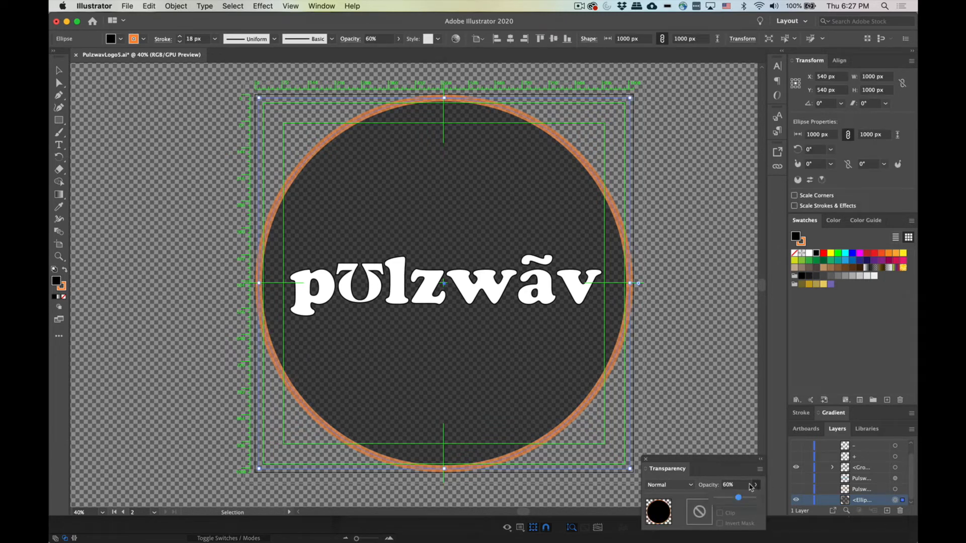
{"action": "left_click_drag", "start_coordinate": [739, 498], "coordinate": [769, 499]}
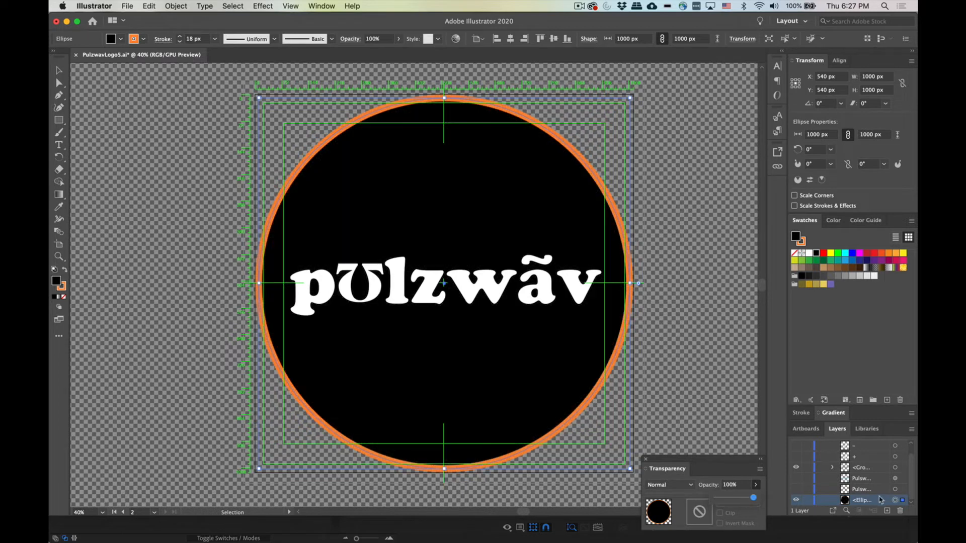
{"action": "left_click", "coordinate": [796, 489]}
{"action": "left_click", "coordinate": [795, 479]}
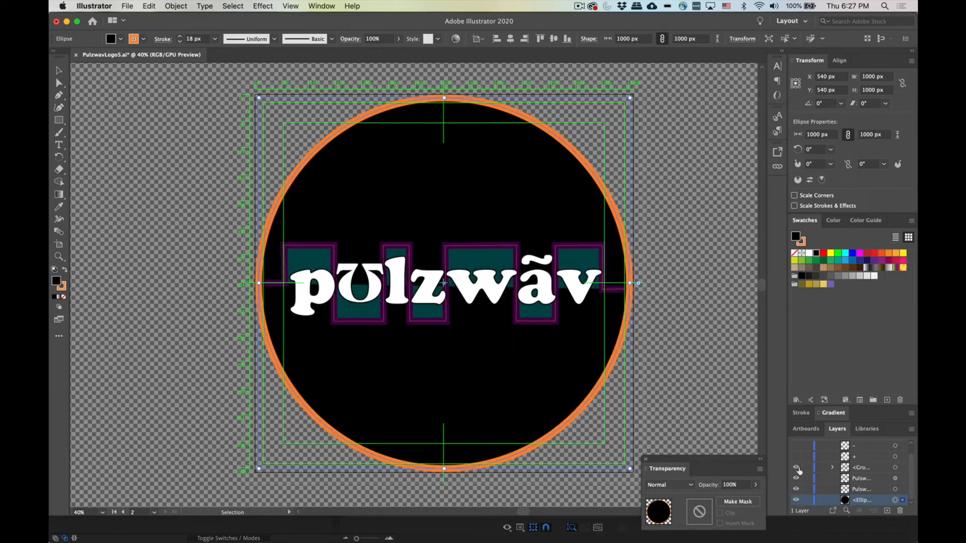
Step: Switch to After Effects and set the fractal's Color 2 to the logo's teal (00484B) with the eyedropper
{"action": "key", "text": "a"}
{"action": "key", "text": "v"}
{"action": "mouse_move", "coordinate": [642, 528]}
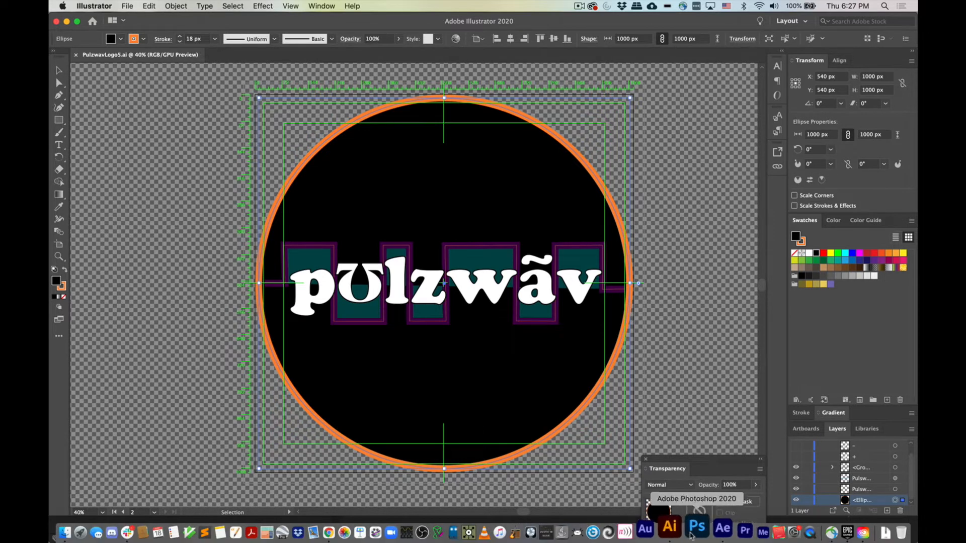
{"action": "left_click", "coordinate": [710, 532]}
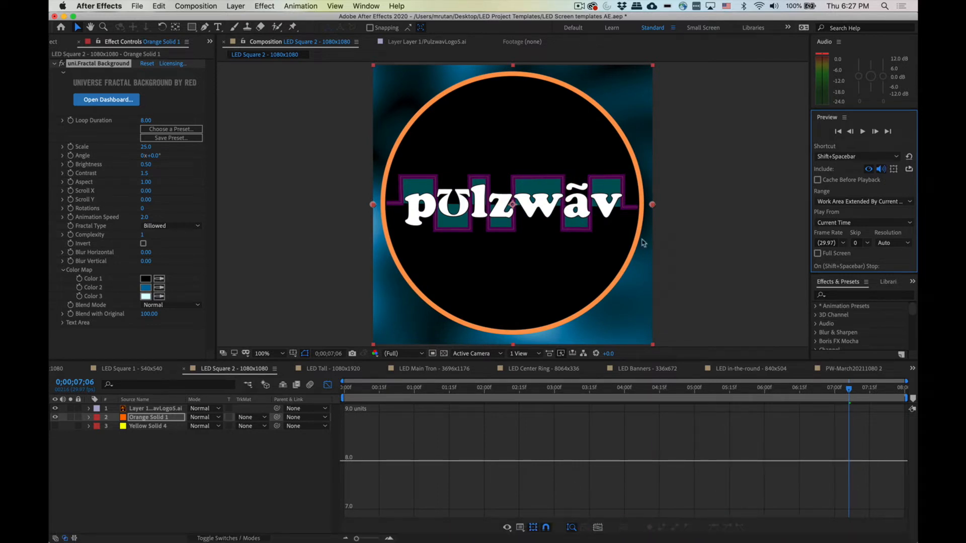
{"action": "left_click", "coordinate": [146, 290]}
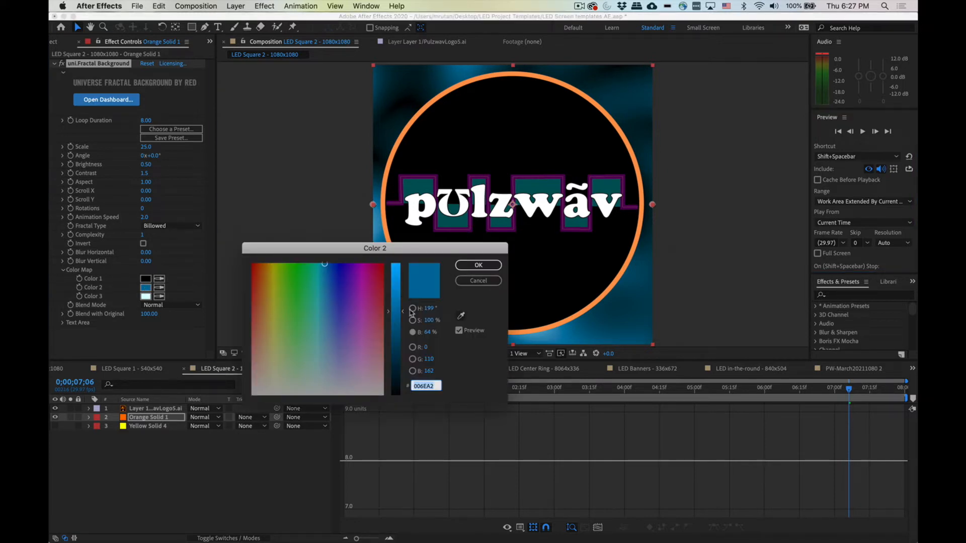
{"action": "left_click", "coordinate": [460, 315]}
{"action": "left_click", "coordinate": [459, 225]}
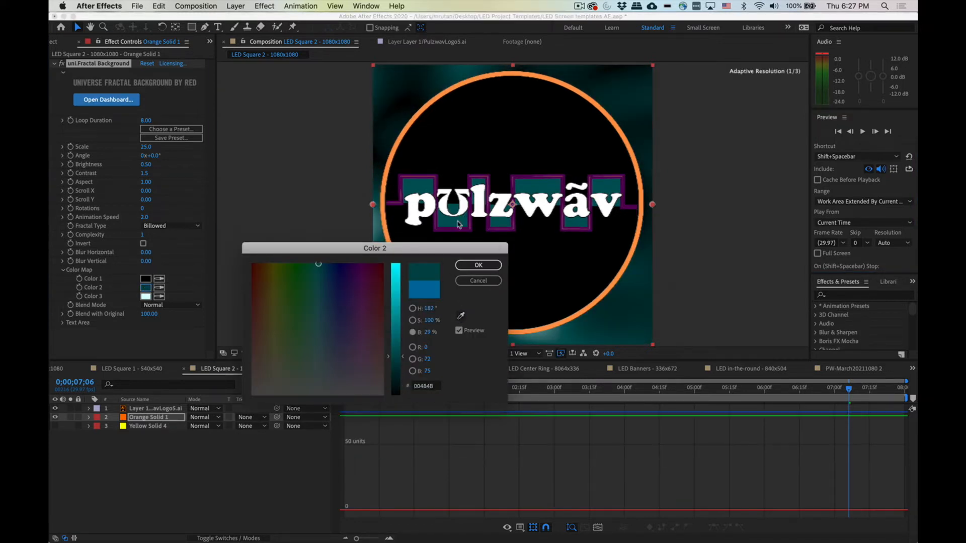
{"action": "left_click", "coordinate": [476, 265]}
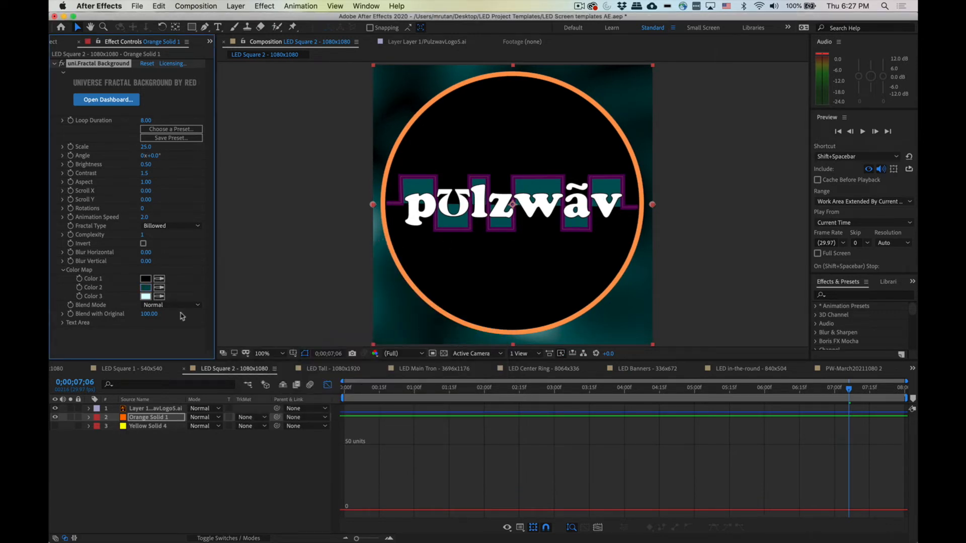
Step: Set the fractal's Color 3 to the logo's magenta at full brightness, F800FF
{"action": "left_click", "coordinate": [146, 296]}
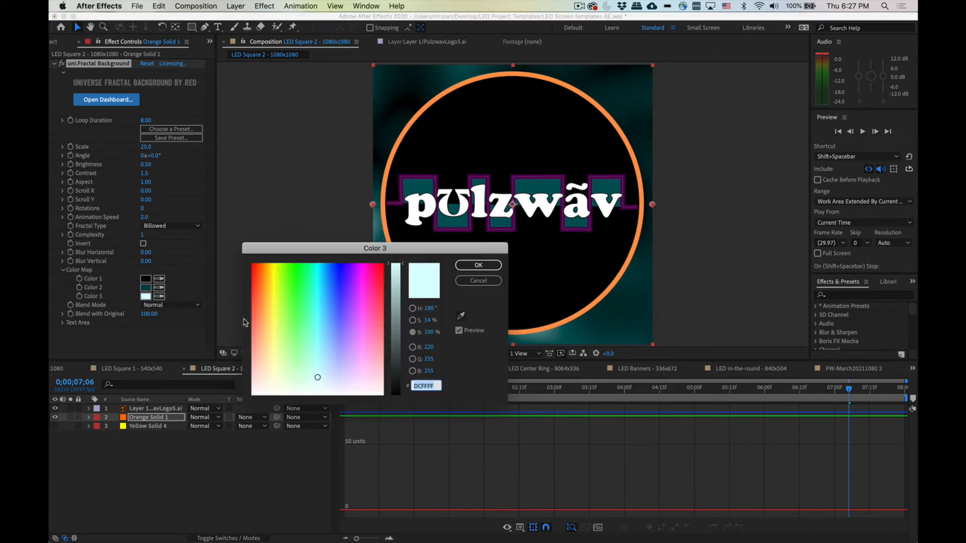
{"action": "left_click", "coordinate": [478, 281]}
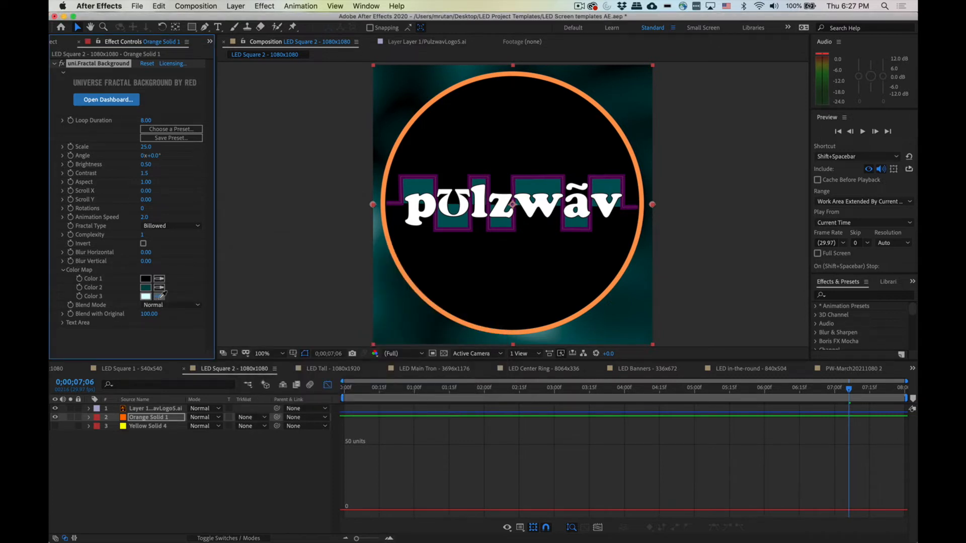
{"action": "left_click", "coordinate": [514, 226]}
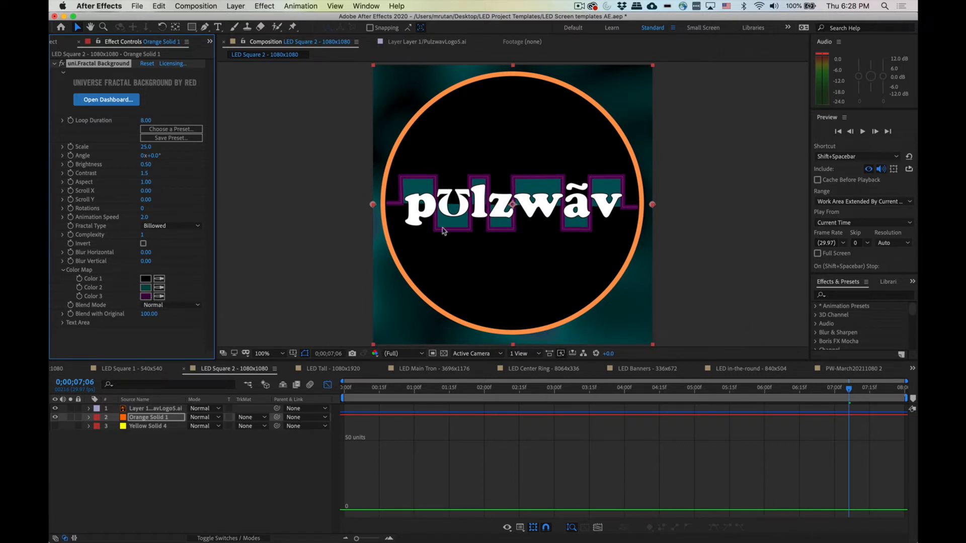
{"action": "left_click", "coordinate": [146, 296]}
{"action": "left_click_drag", "start_coordinate": [398, 359], "coordinate": [401, 262]}
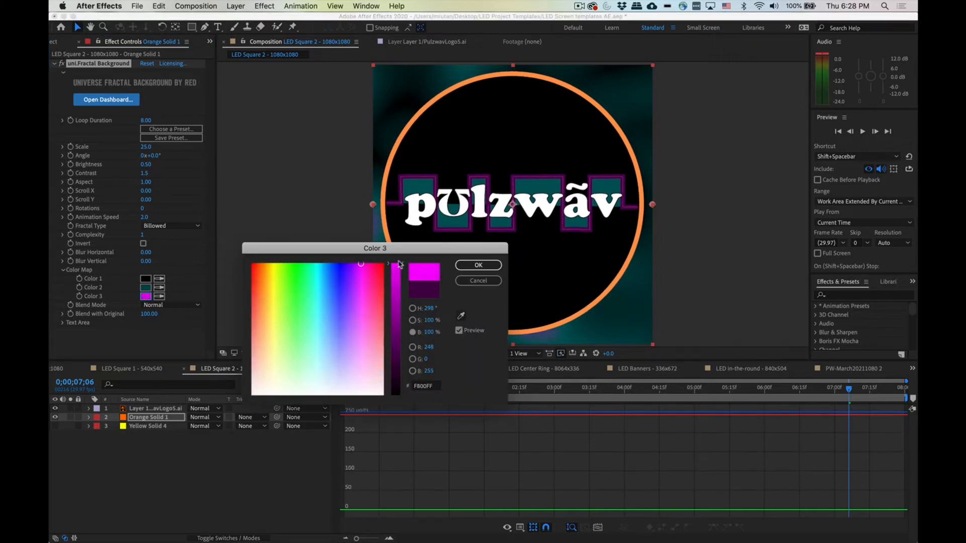
{"action": "left_click", "coordinate": [481, 268]}
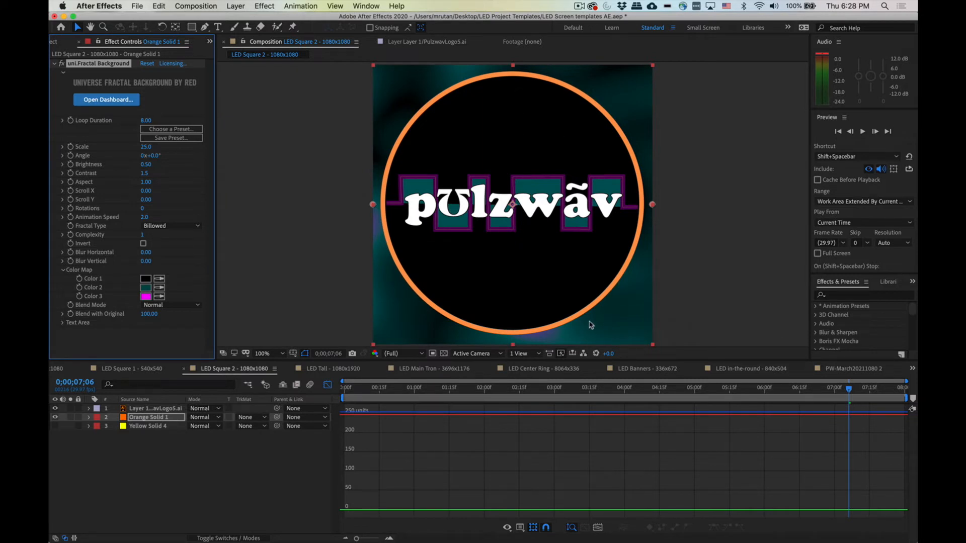
Step: Preview the fractal background animation with the new colors
{"action": "key", "text": "h"}
{"action": "key", "text": "space"}
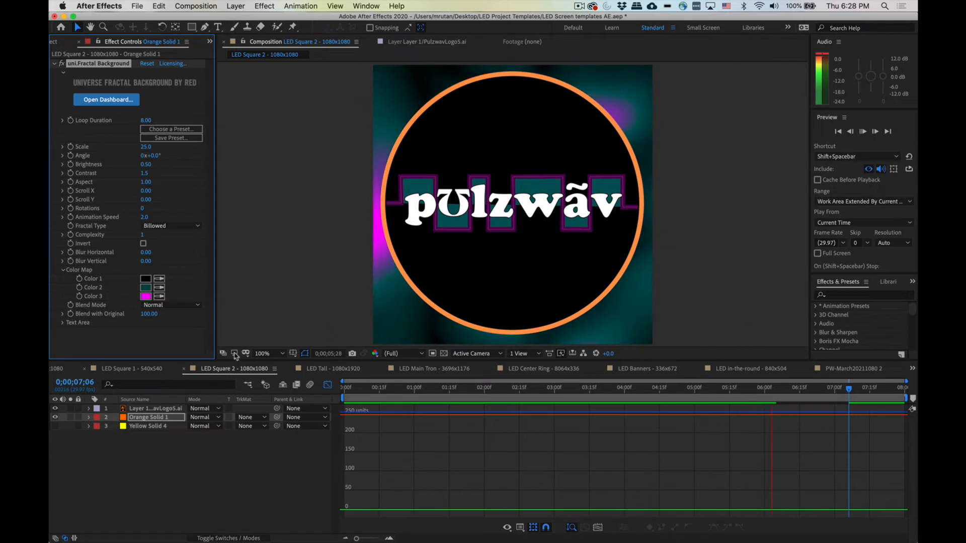
Step: Hide the ellipse and boxed background layers behind the logo text in Illustrator, then return to After Effects
{"action": "mouse_move", "coordinate": [706, 538]}
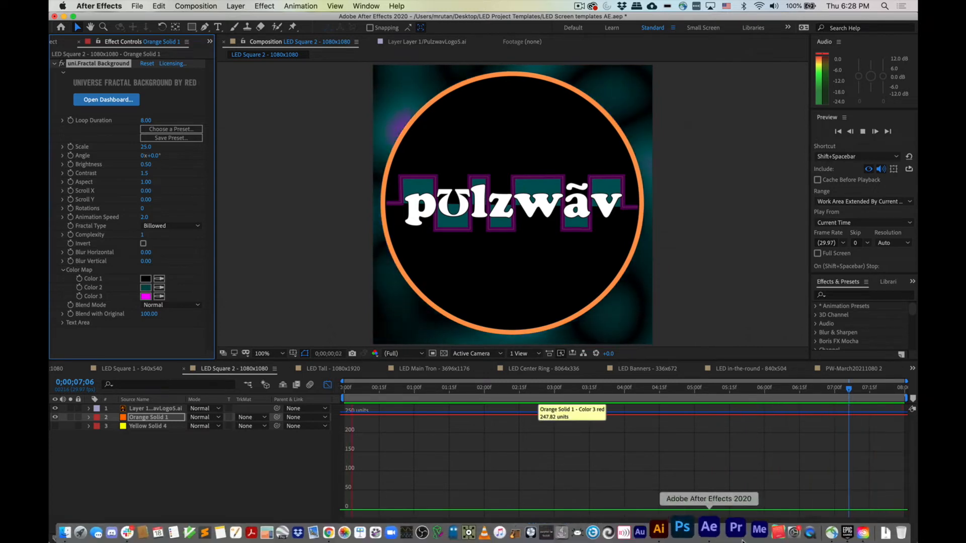
{"action": "left_click", "coordinate": [681, 528]}
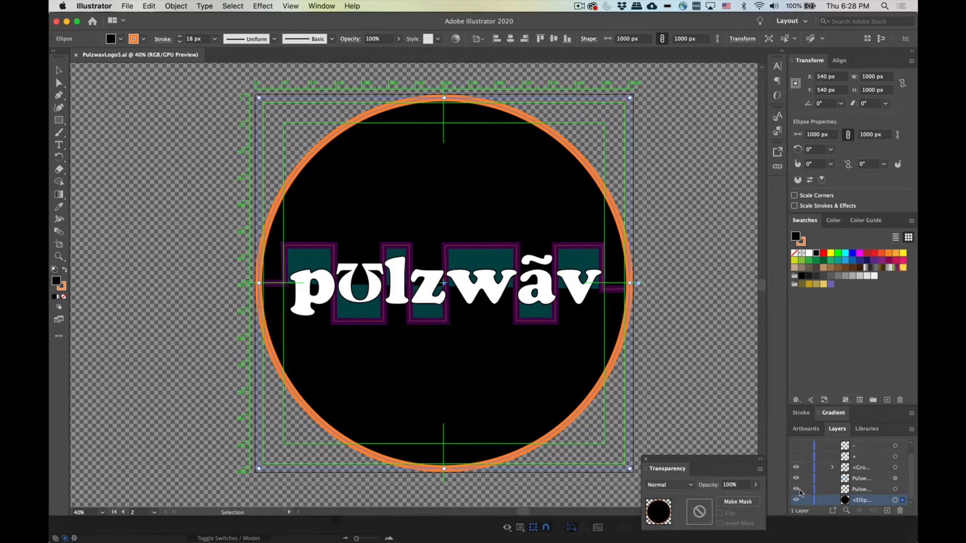
{"action": "left_click", "coordinate": [796, 490]}
{"action": "left_click", "coordinate": [796, 500]}
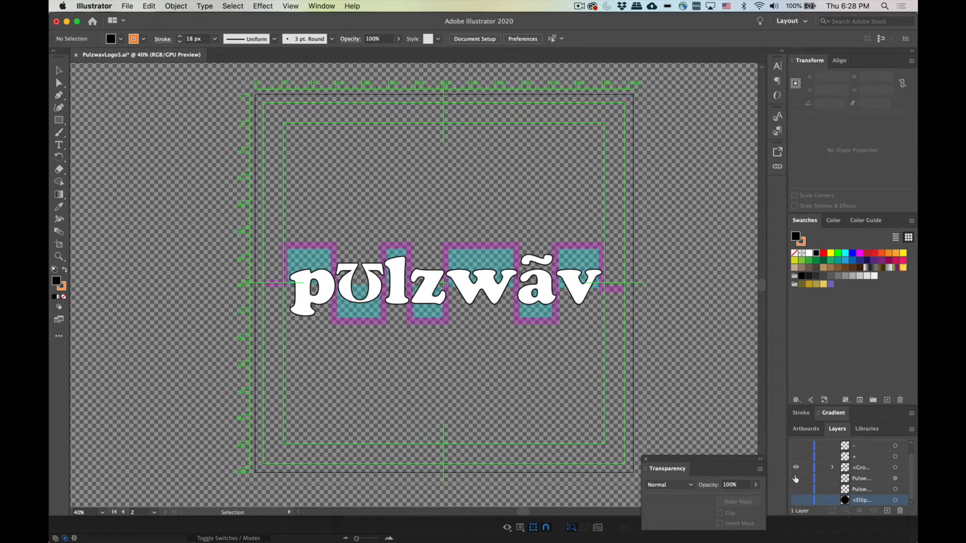
{"action": "left_click", "coordinate": [796, 479]}
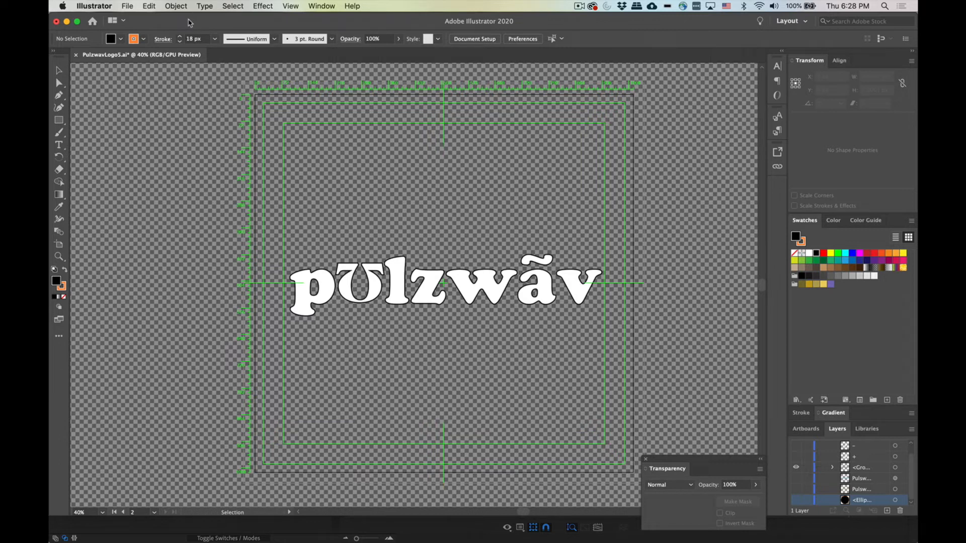
{"action": "mouse_move", "coordinate": [639, 536]}
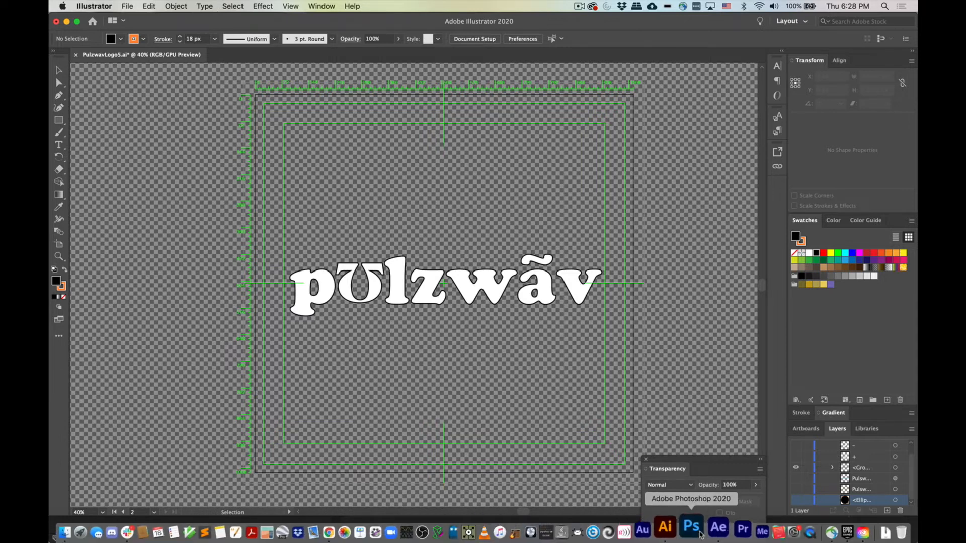
{"action": "left_click", "coordinate": [709, 533]}
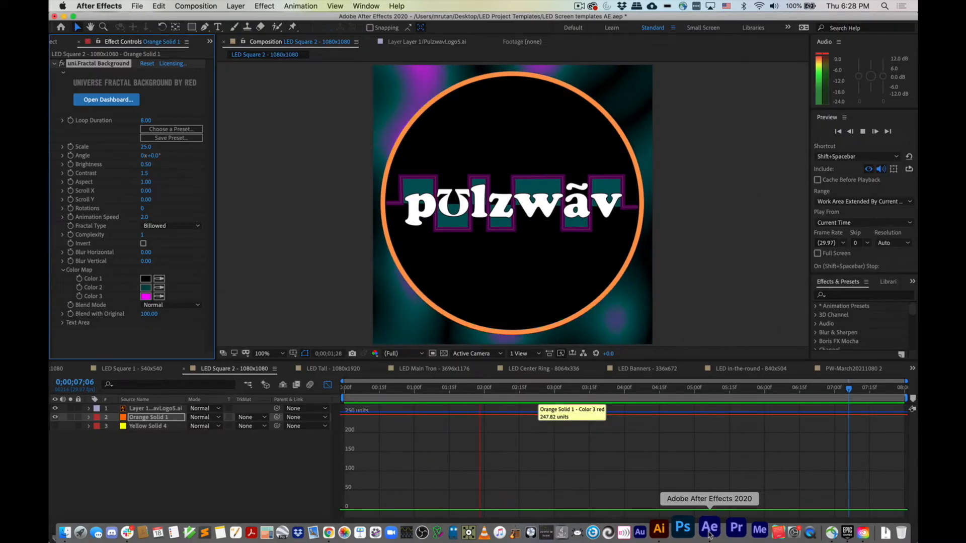
{"action": "left_click", "coordinate": [682, 533]}
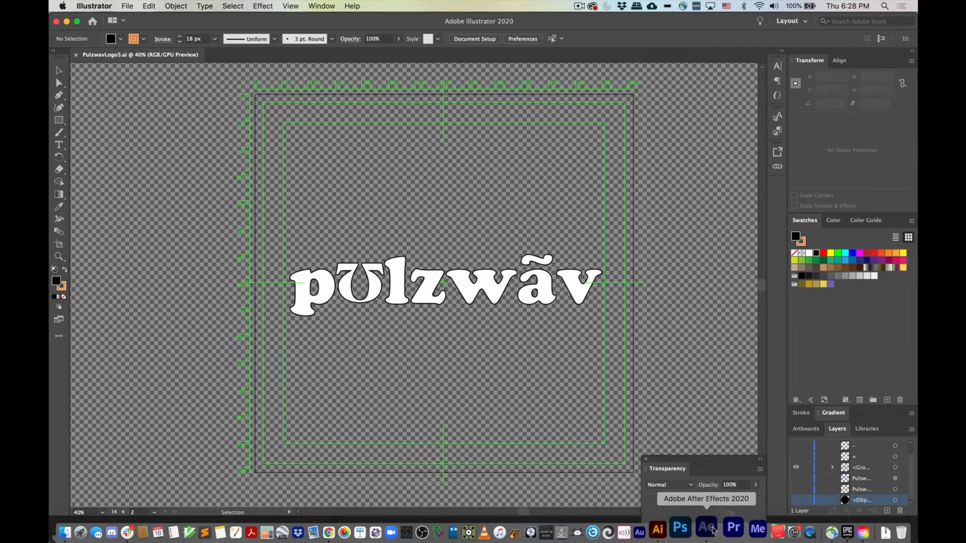
{"action": "left_click", "coordinate": [713, 530]}
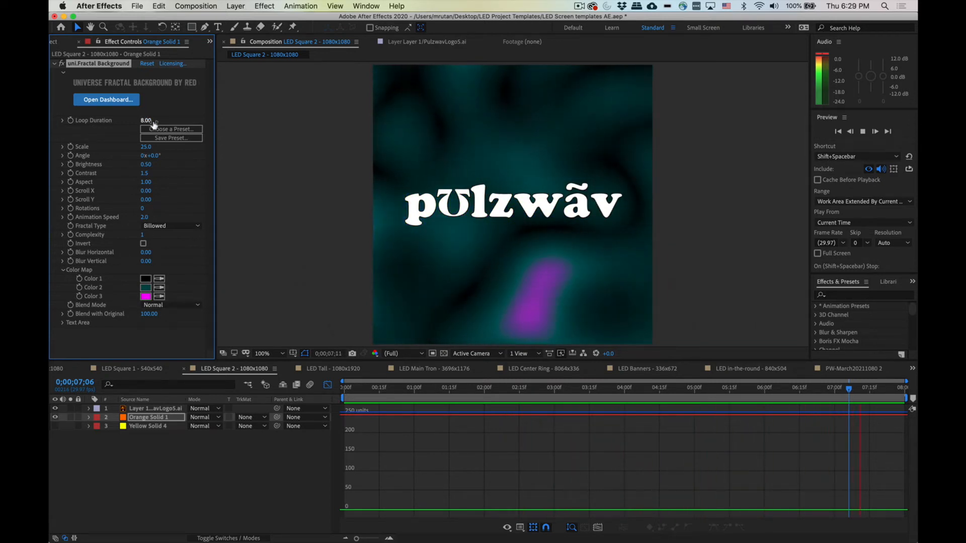
Step: Adjust the fractal background's Scale, settling on 30
{"action": "left_click_drag", "start_coordinate": [146, 147], "coordinate": [201, 156]}
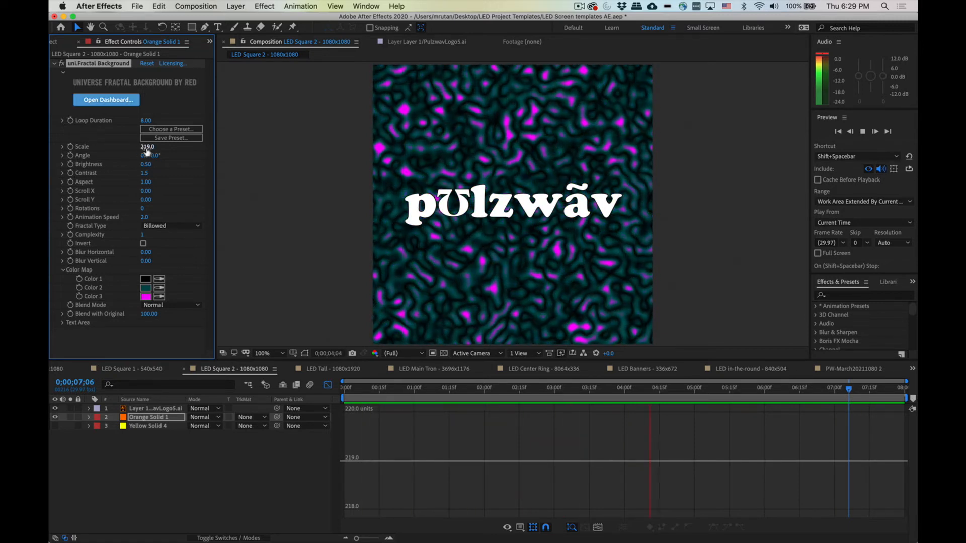
{"action": "left_click_drag", "start_coordinate": [147, 150], "coordinate": [50, 148]}
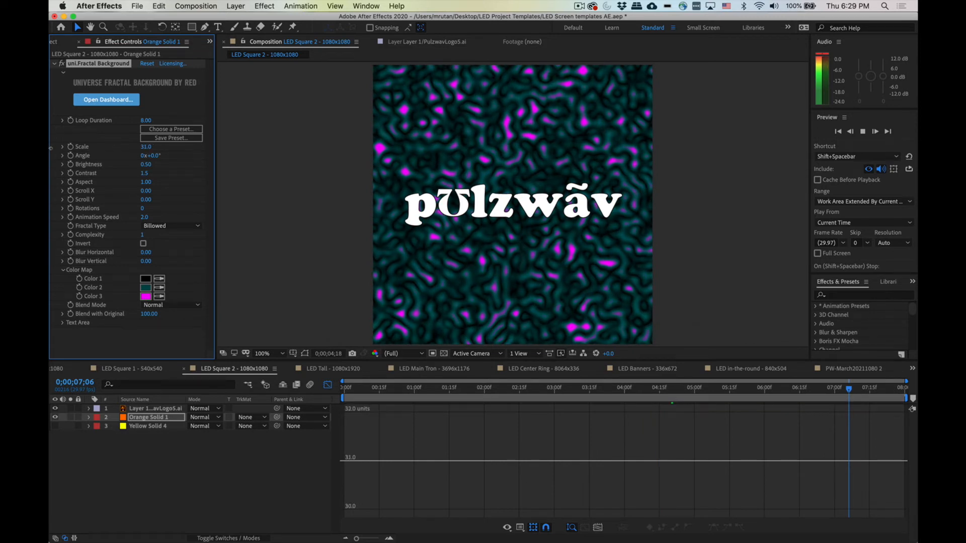
{"action": "left_click_drag", "start_coordinate": [148, 147], "coordinate": [132, 149]}
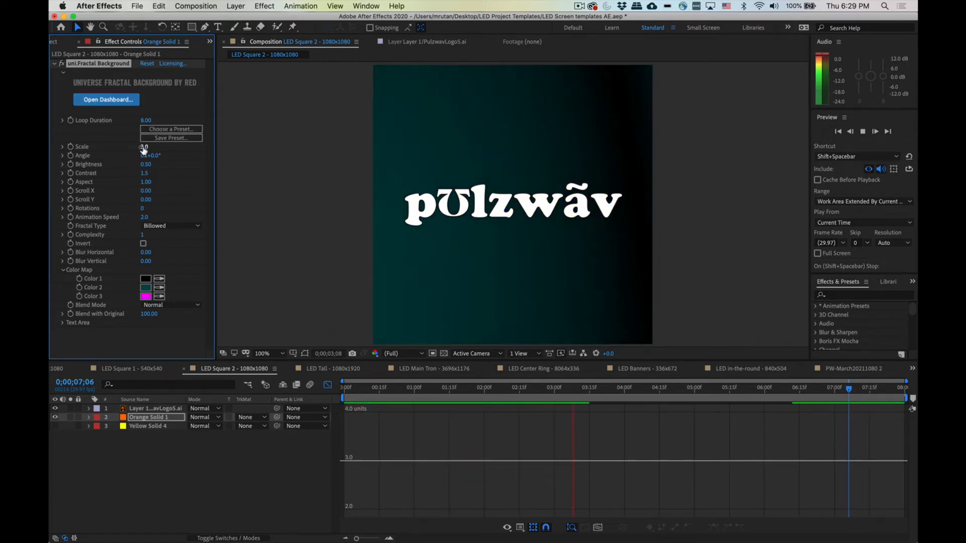
{"action": "left_click_drag", "start_coordinate": [145, 147], "coordinate": [152, 148]}
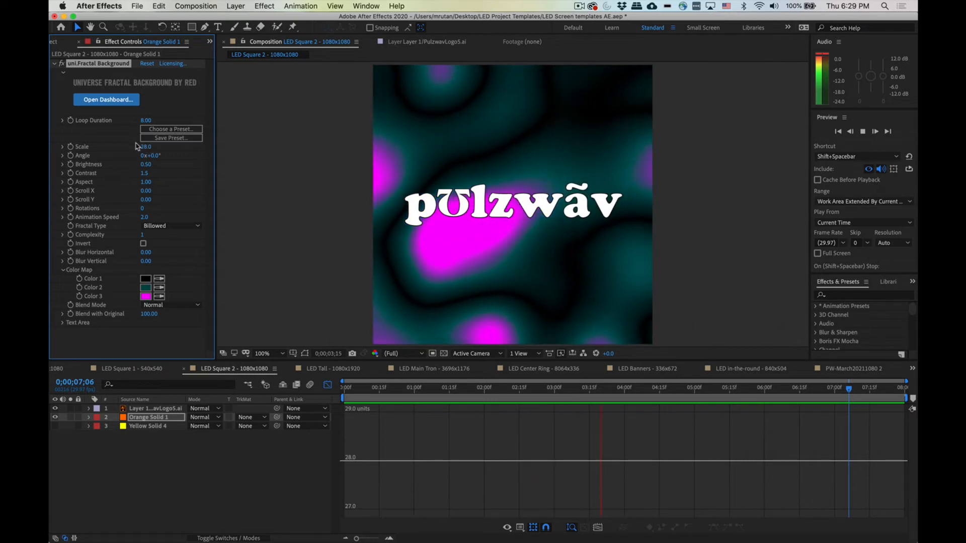
{"action": "left_click_drag", "start_coordinate": [151, 148], "coordinate": [170, 152]}
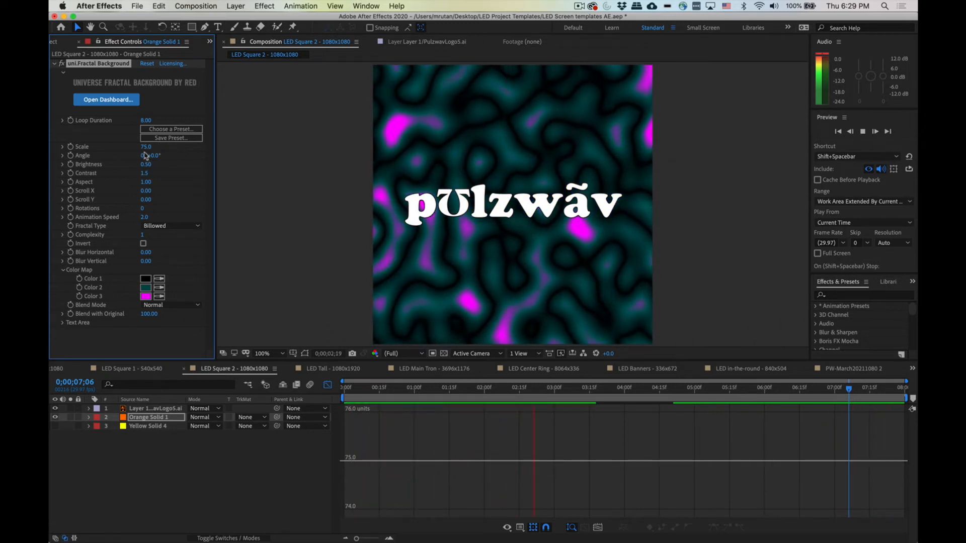
{"action": "left_click_drag", "start_coordinate": [145, 147], "coordinate": [121, 147]}
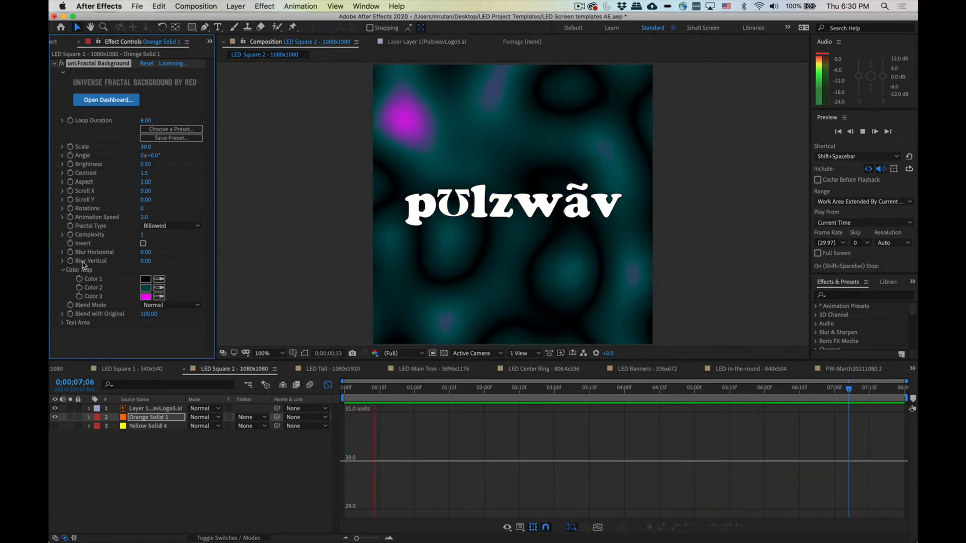
{"action": "left_click_drag", "start_coordinate": [162, 262], "coordinate": [111, 263]}
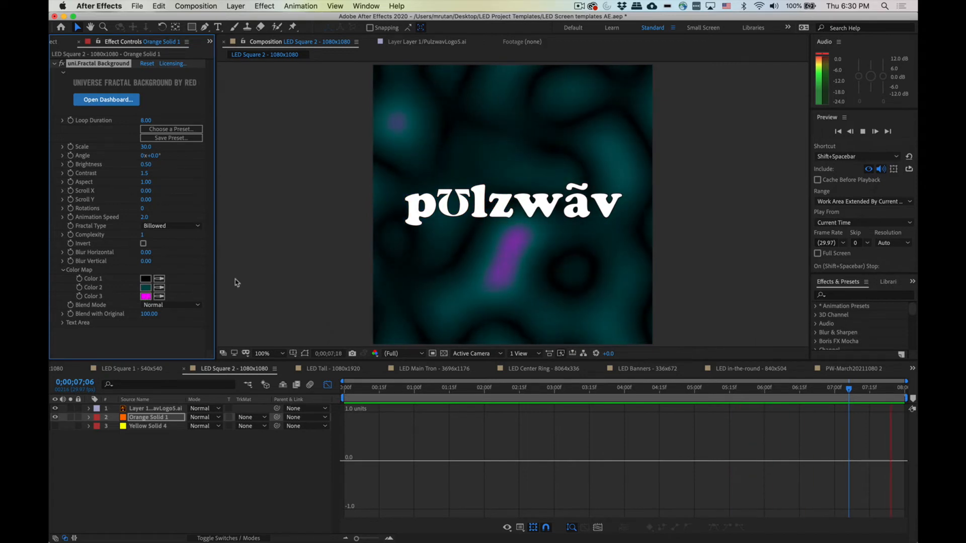
Step: Lower Color 3's brightness to 42%
{"action": "left_click", "coordinate": [145, 296]}
{"action": "left_click_drag", "start_coordinate": [399, 269], "coordinate": [393, 332]}
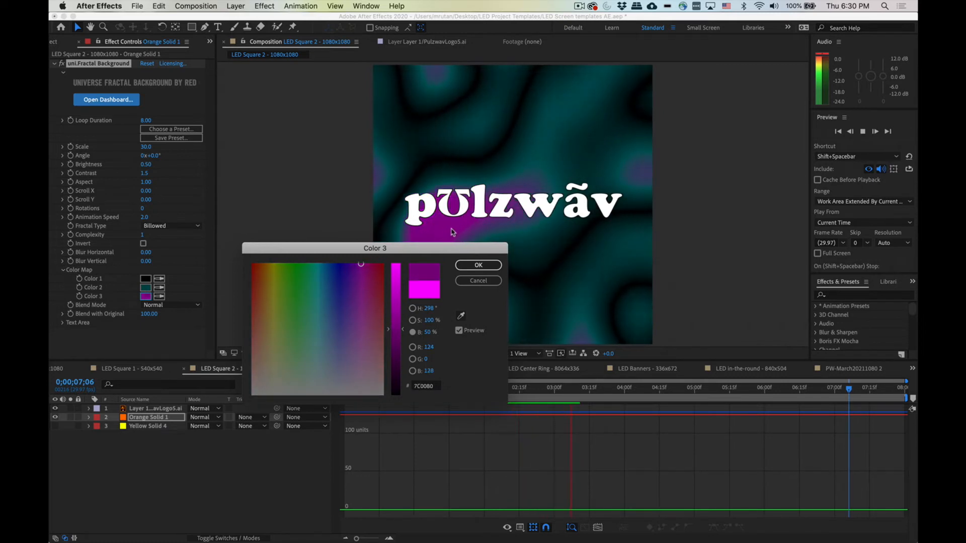
{"action": "left_click_drag", "start_coordinate": [399, 331], "coordinate": [399, 343]}
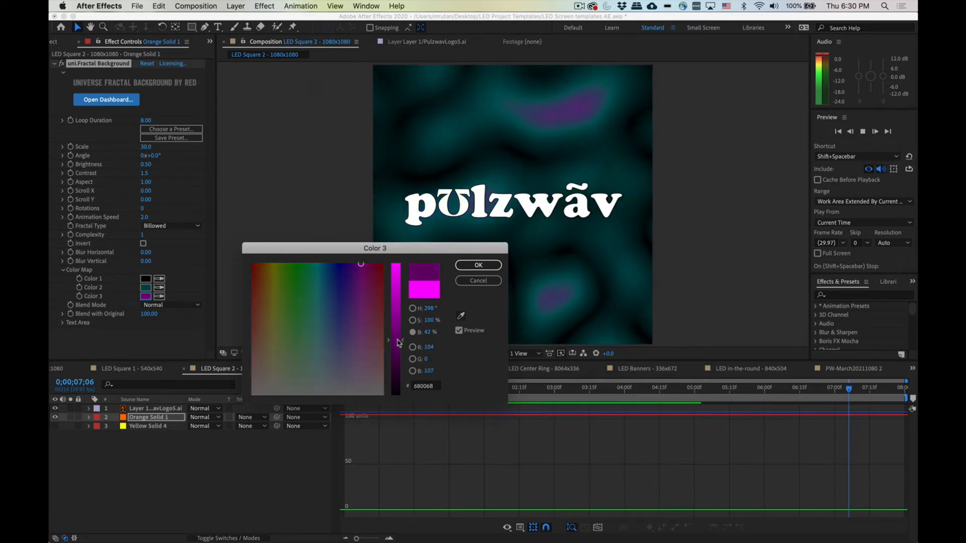
{"action": "left_click", "coordinate": [479, 266]}
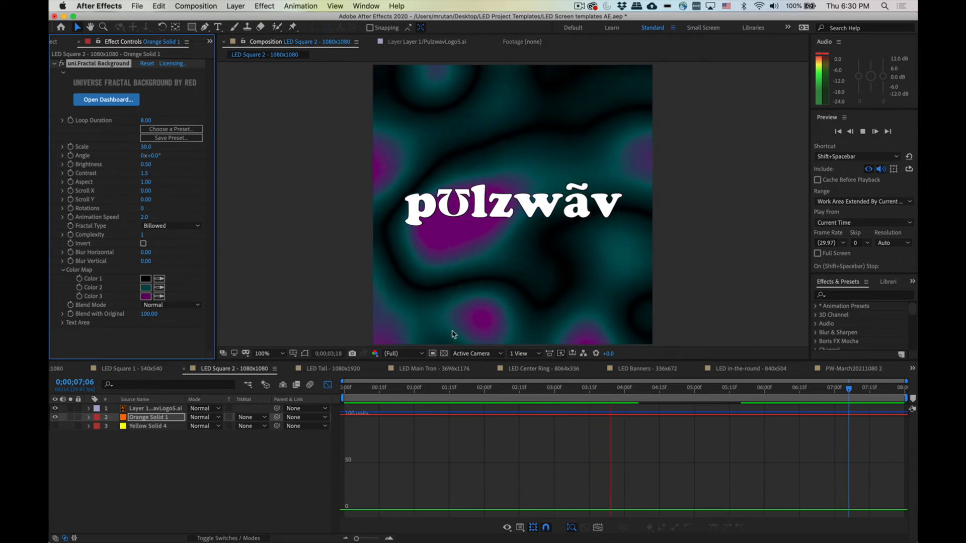
Step: Set Color 3's brightness to 65%, giving a medium magenta A100A5
{"action": "left_click", "coordinate": [146, 297]}
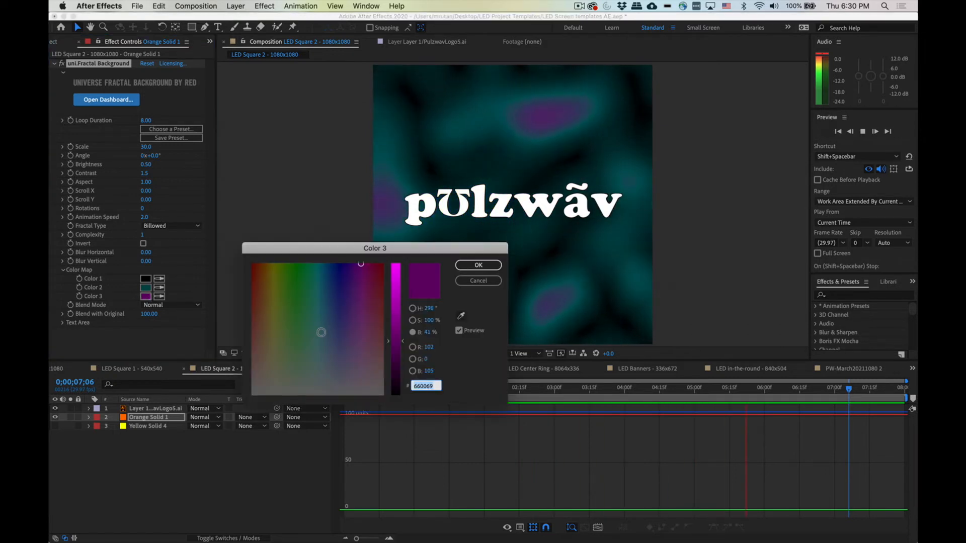
{"action": "left_click", "coordinate": [401, 310]}
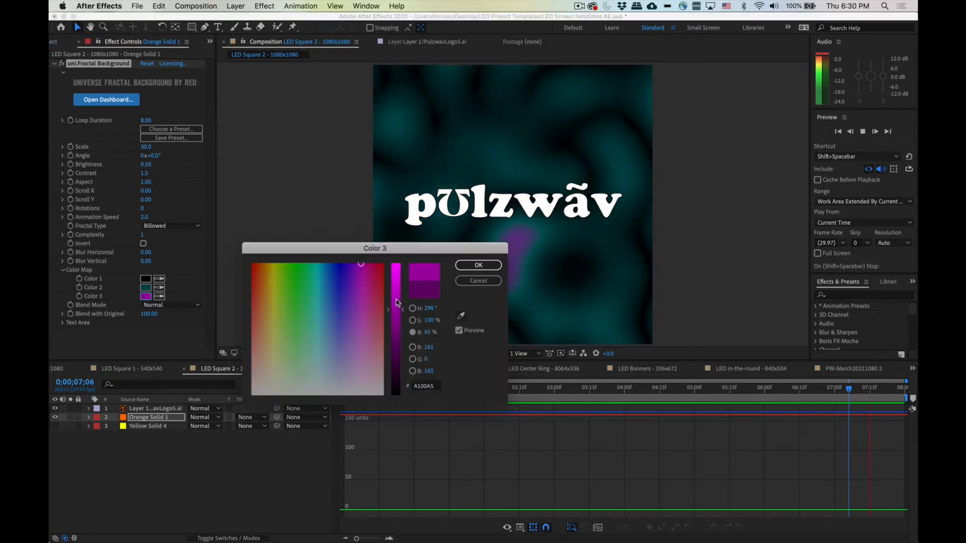
{"action": "left_click", "coordinate": [396, 299]}
{"action": "left_click", "coordinate": [478, 266]}
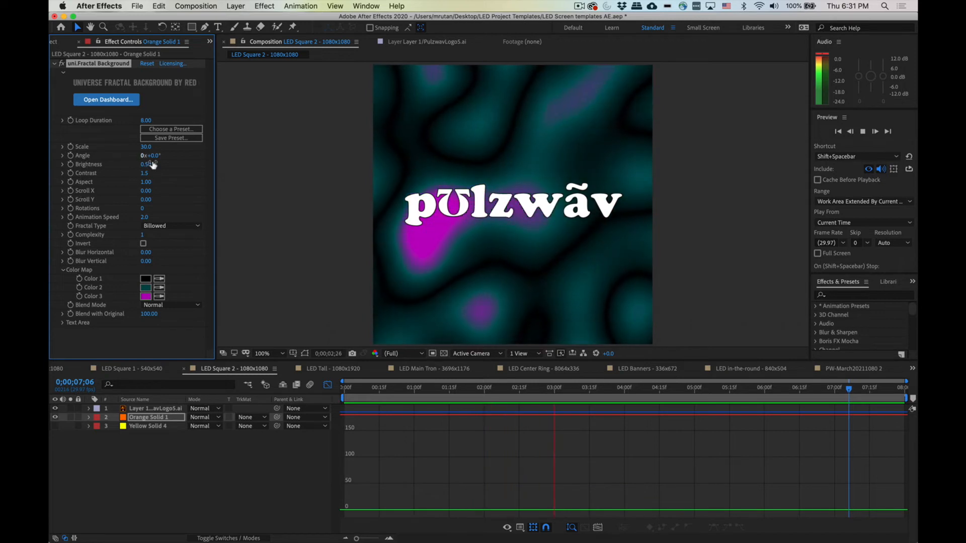
Step: Try adjusting the fractal's Angle, then set it back to 0°
{"action": "left_click_drag", "start_coordinate": [163, 156], "coordinate": [180, 161]}
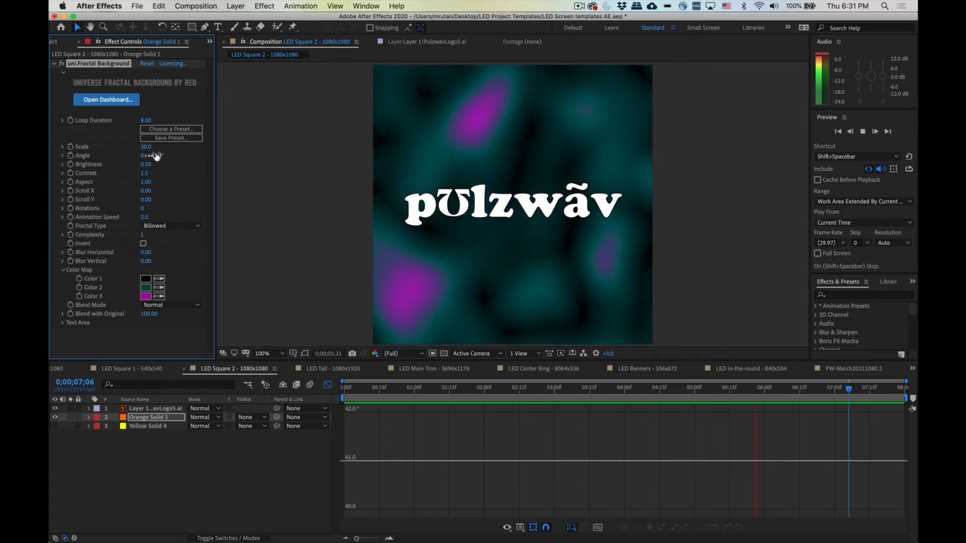
{"action": "left_click", "coordinate": [154, 156]}
{"action": "type", "text": "0"}
{"action": "key", "text": "Return"}
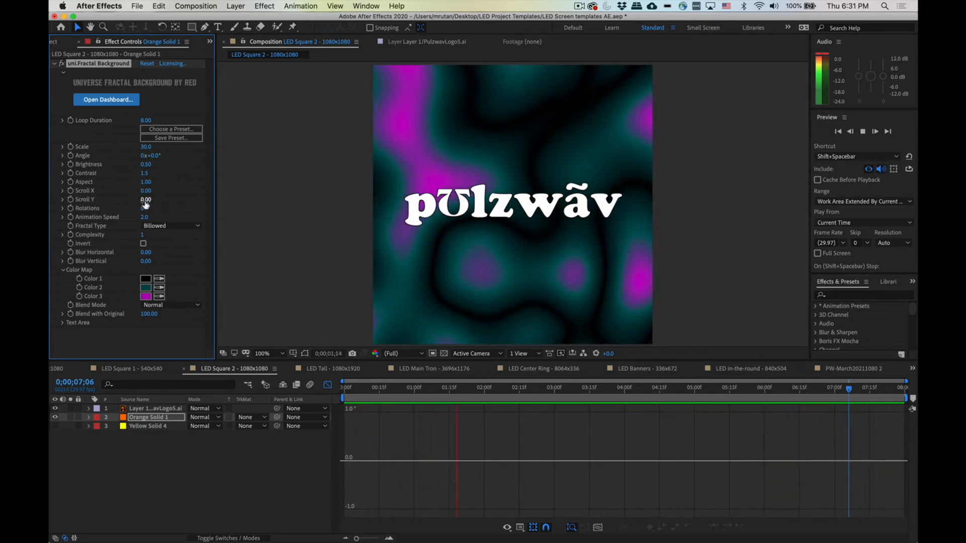
Step: Experiment with the fractal's Scroll Y and Scroll X values, undoing and resetting them to 0
{"action": "left_click_drag", "start_coordinate": [145, 200], "coordinate": [155, 202]}
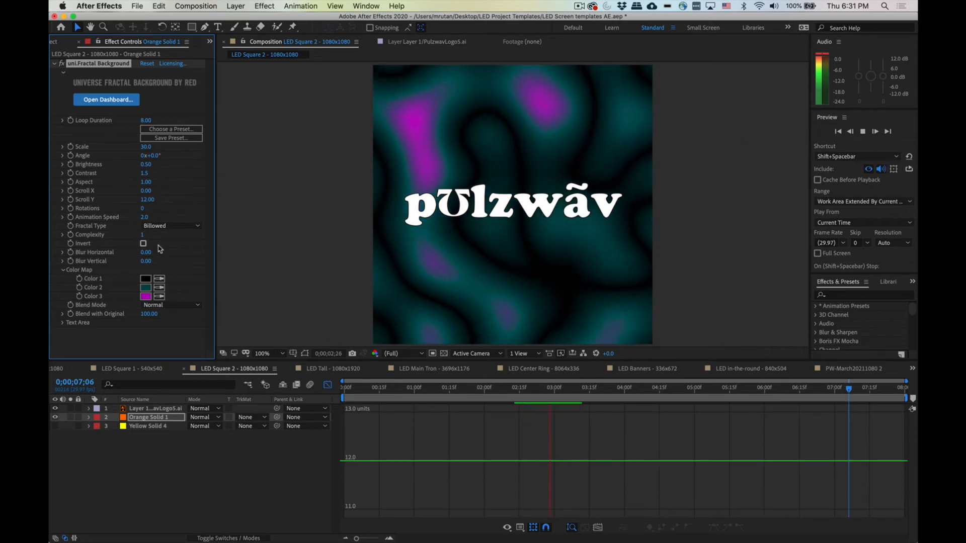
{"action": "key", "text": "super+z"}
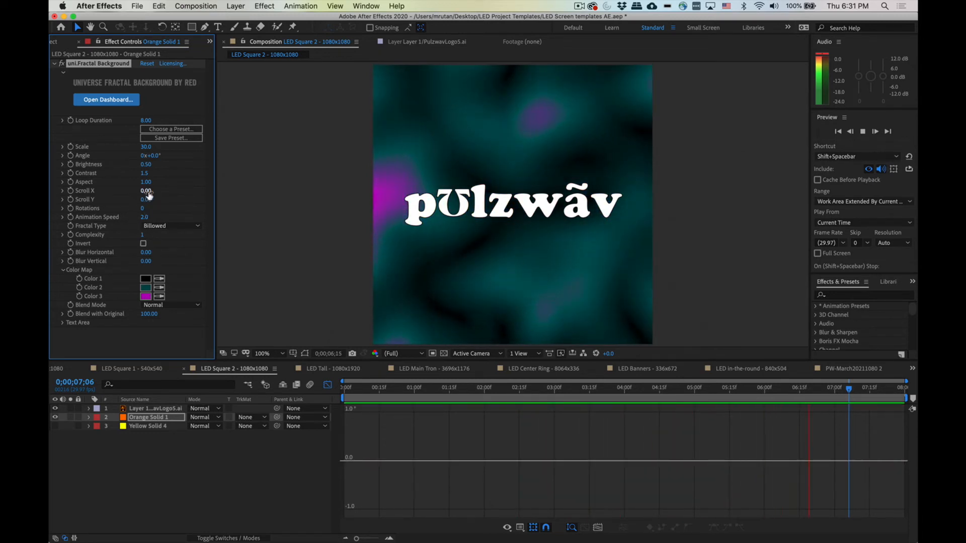
{"action": "left_click_drag", "start_coordinate": [146, 190], "coordinate": [158, 193]}
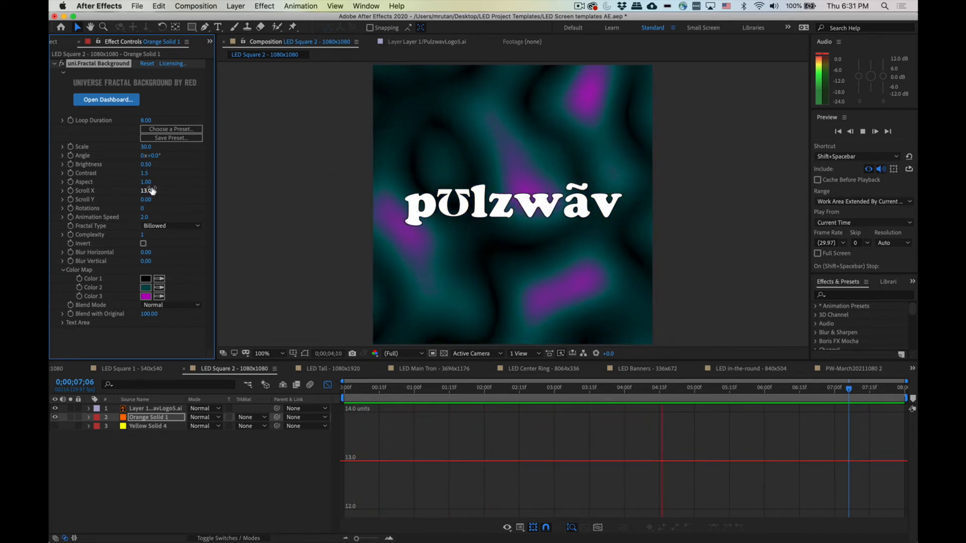
{"action": "left_click_drag", "start_coordinate": [151, 190], "coordinate": [123, 192]}
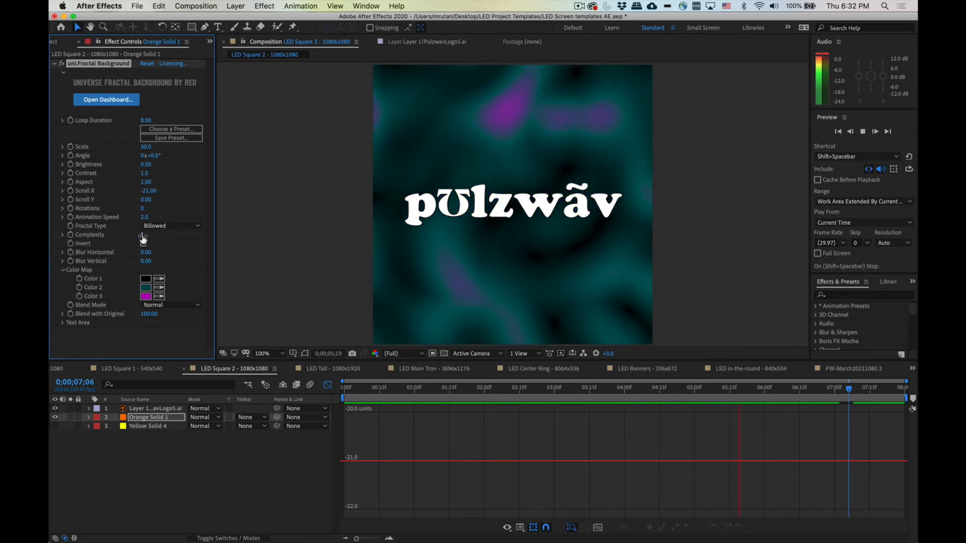
{"action": "left_click", "coordinate": [148, 191]}
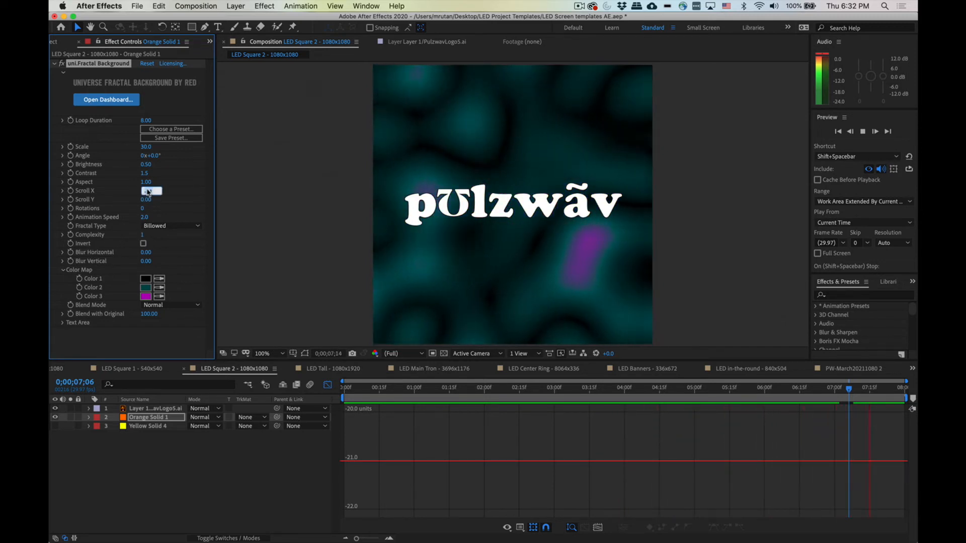
{"action": "key", "text": "Return"}
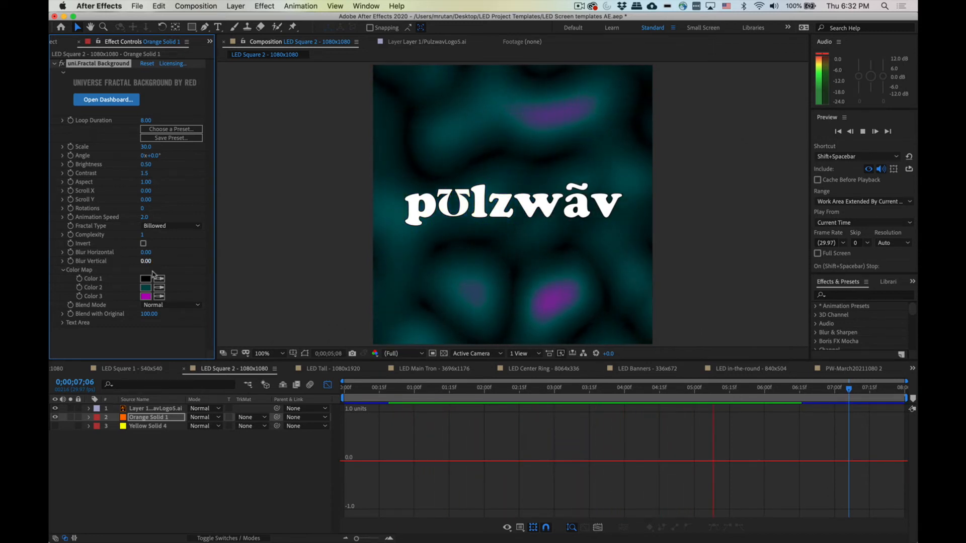
Step: Preview the animation while raising Blur Horizontal to 100 and Scroll X to 100
{"action": "key", "text": "space"}
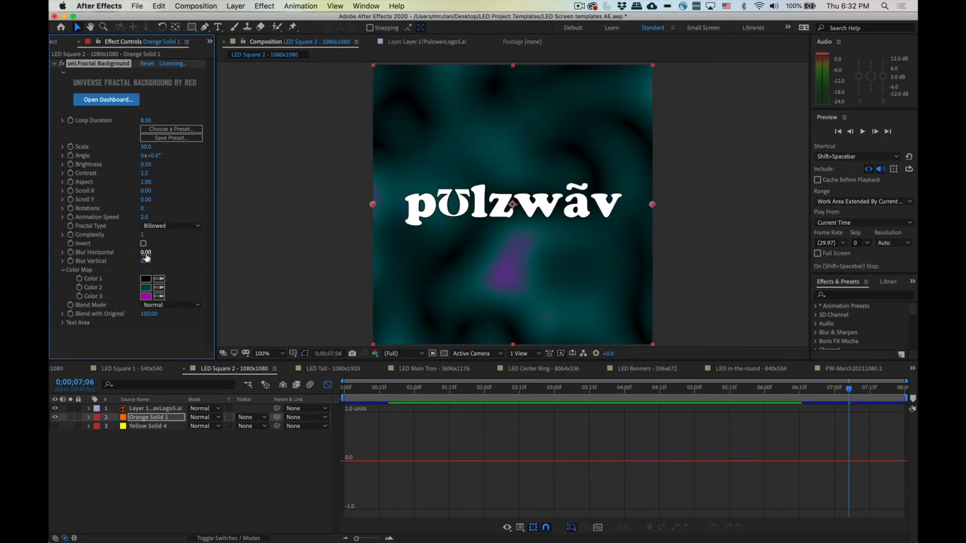
{"action": "left_click_drag", "start_coordinate": [146, 252], "coordinate": [173, 252]}
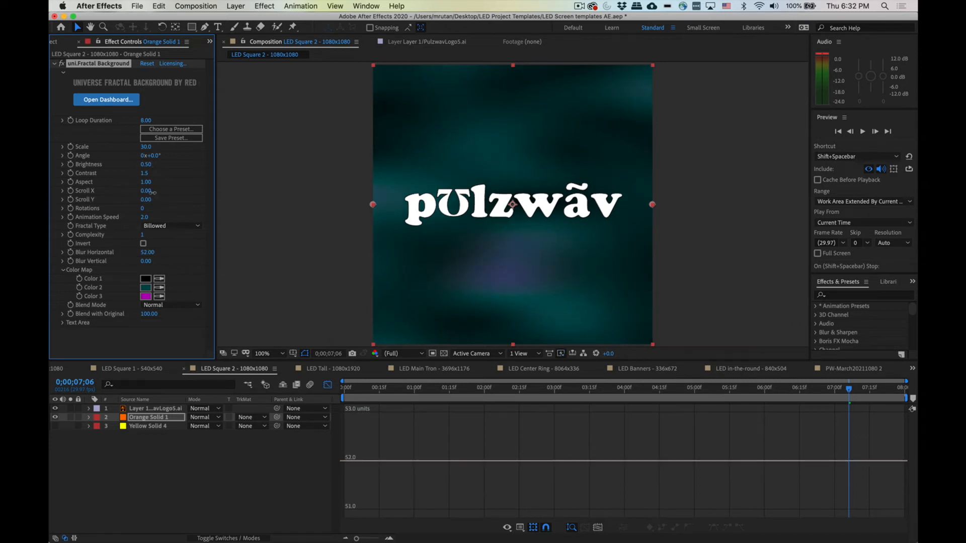
{"action": "left_click_drag", "start_coordinate": [153, 193], "coordinate": [193, 222]}
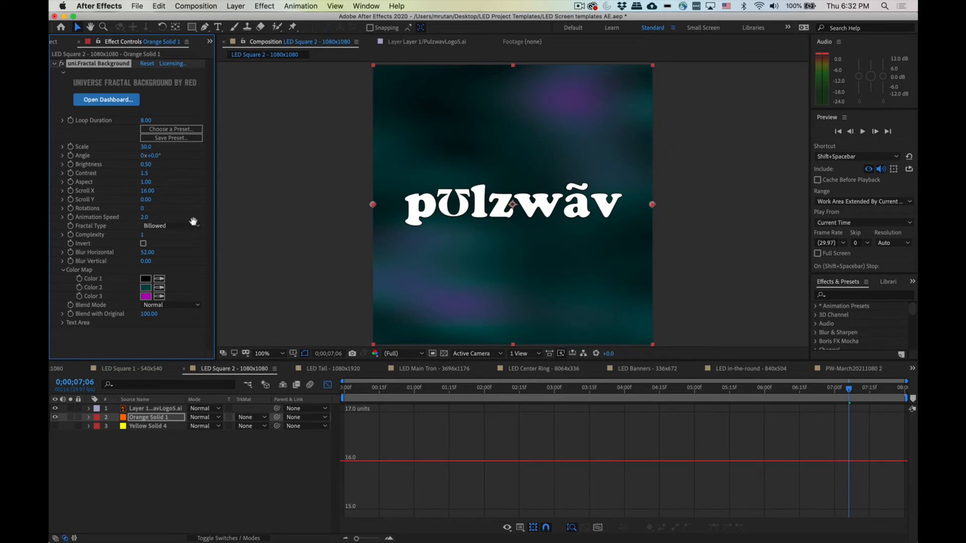
{"action": "key", "text": "space"}
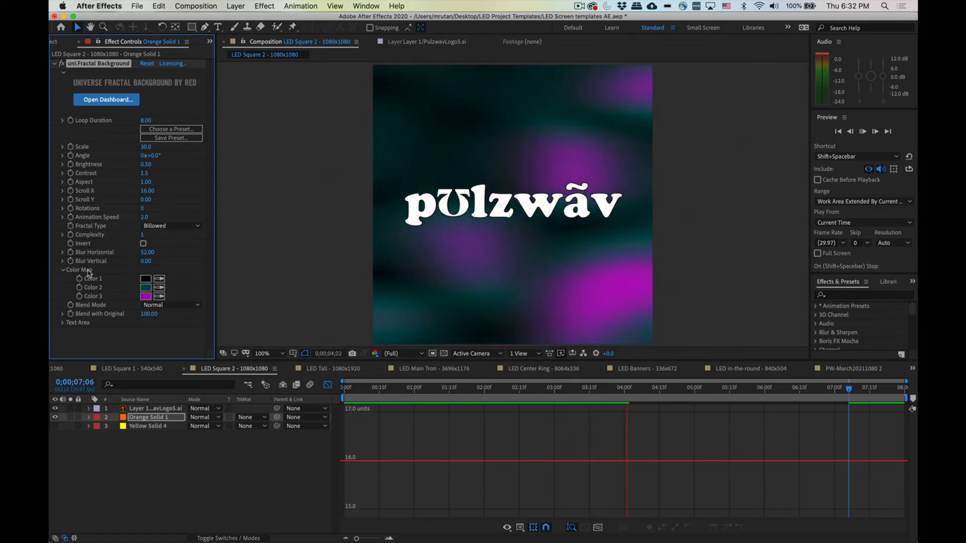
{"action": "left_click_drag", "start_coordinate": [150, 253], "coordinate": [162, 254]}
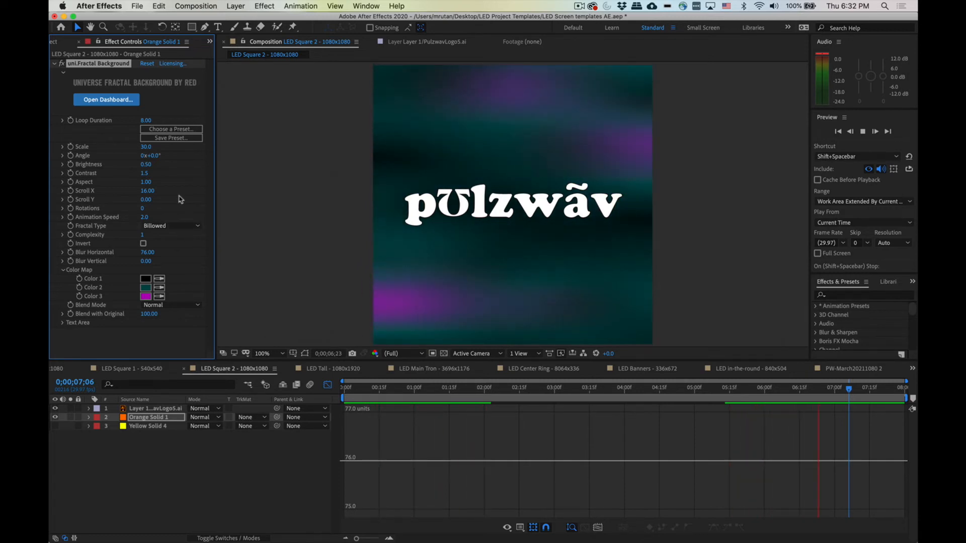
{"action": "left_click_drag", "start_coordinate": [146, 191], "coordinate": [190, 195]}
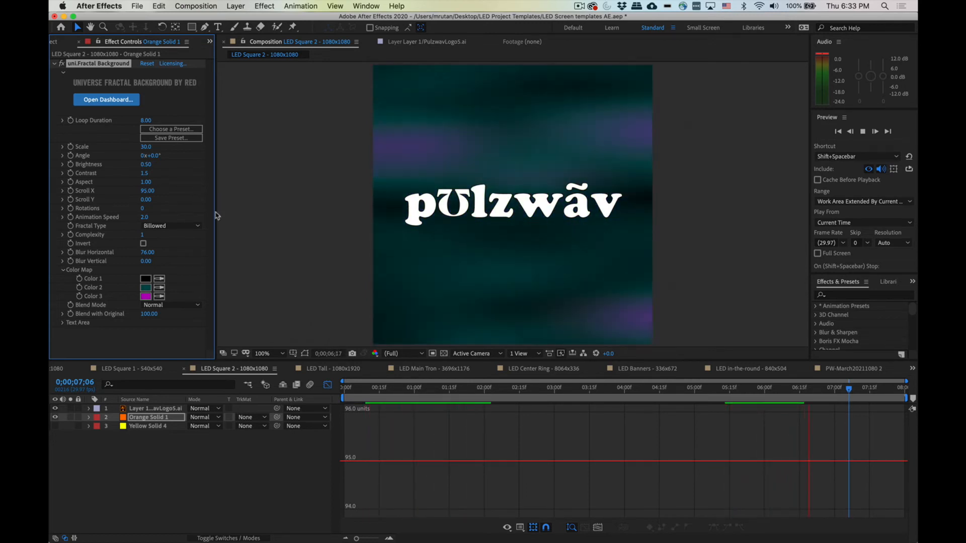
{"action": "left_click_drag", "start_coordinate": [148, 257], "coordinate": [175, 260]}
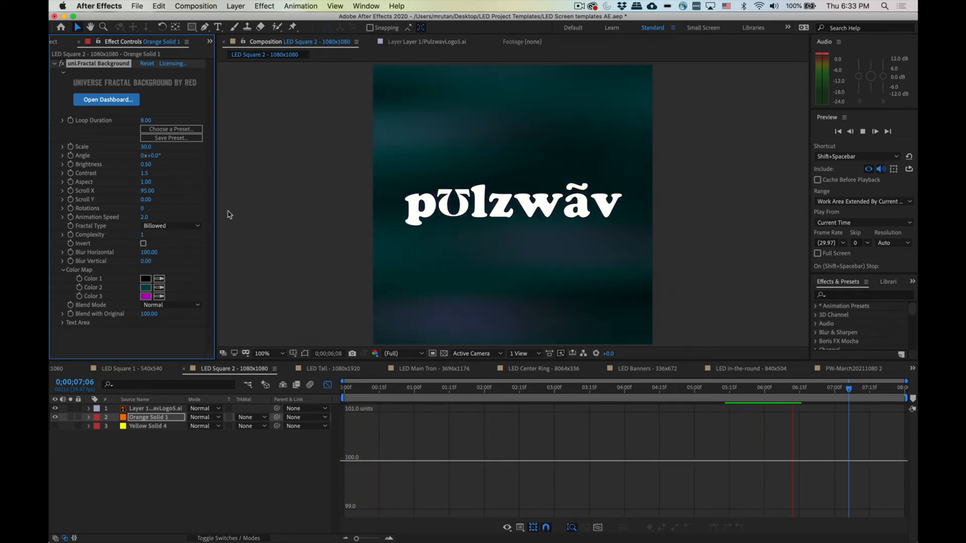
{"action": "left_click_drag", "start_coordinate": [150, 191], "coordinate": [332, 198]}
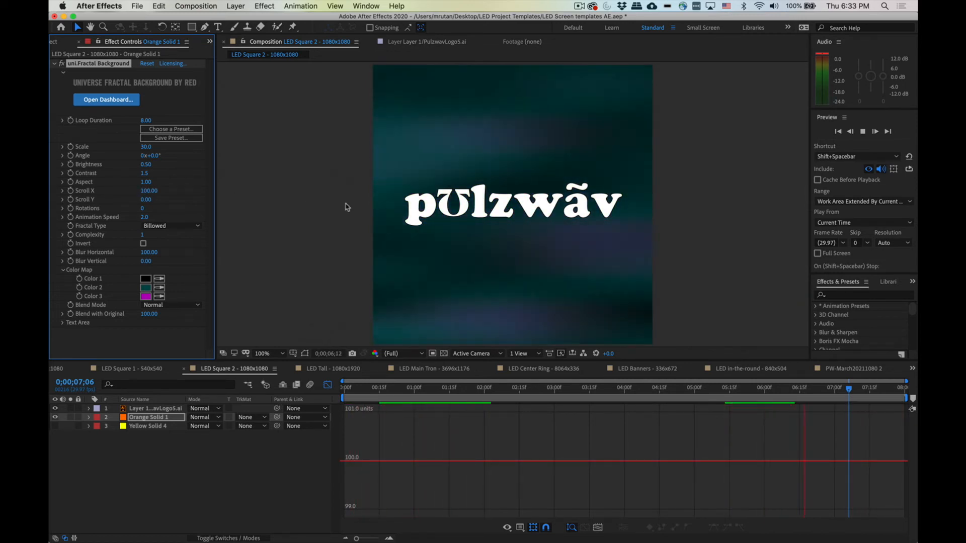
Step: Set Scroll X to 20 and preview the fractal animation
{"action": "left_click", "coordinate": [147, 191]}
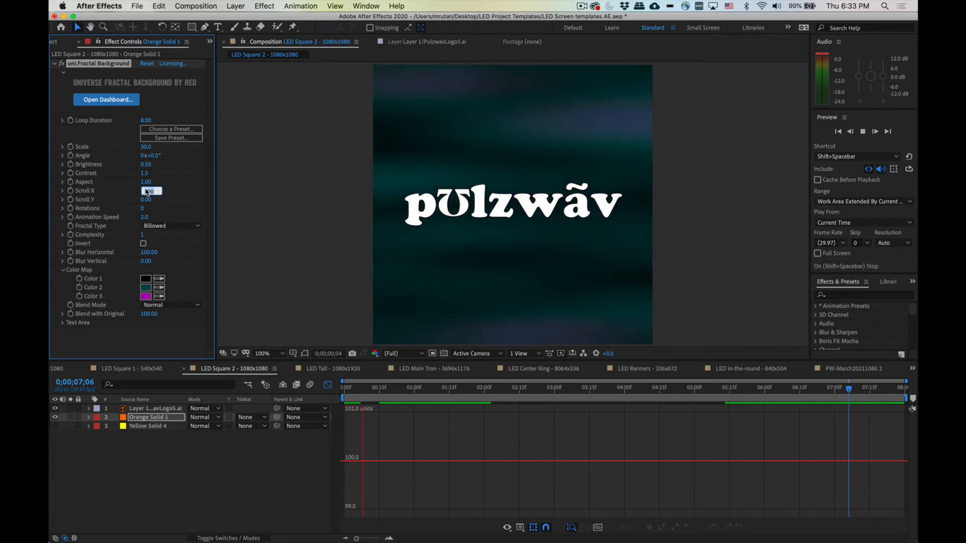
{"action": "type", "text": "20"}
{"action": "key", "text": "Return"}
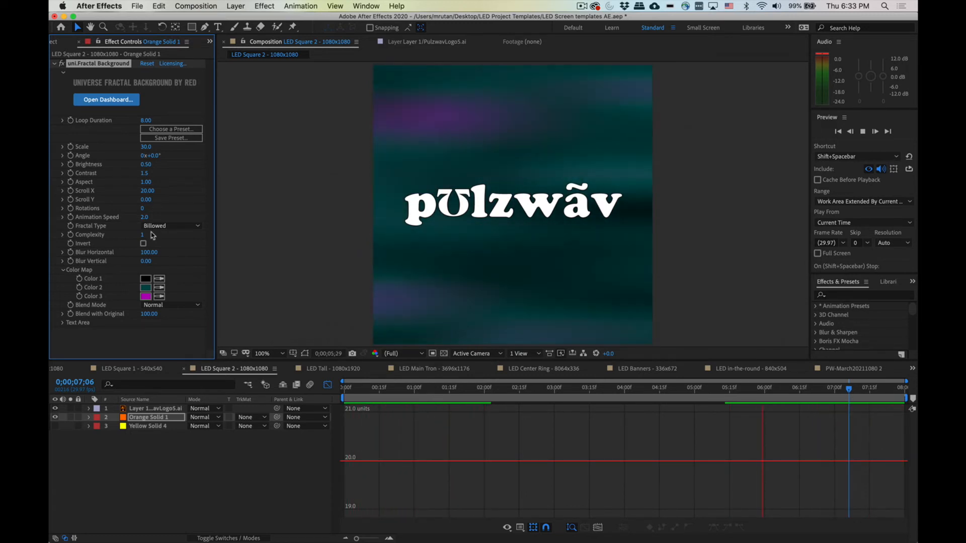
{"action": "key", "text": "space"}
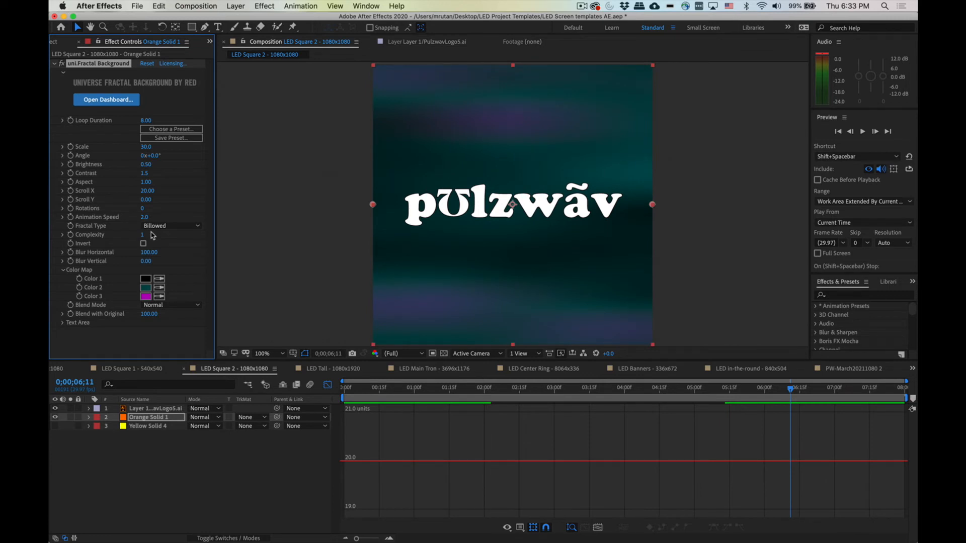
{"action": "key", "text": "space"}
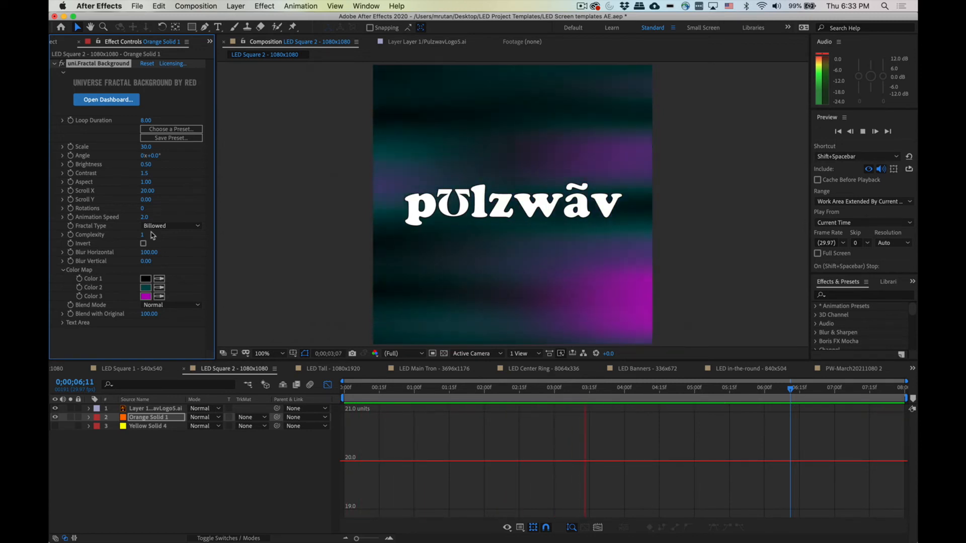
{"action": "key", "text": "space"}
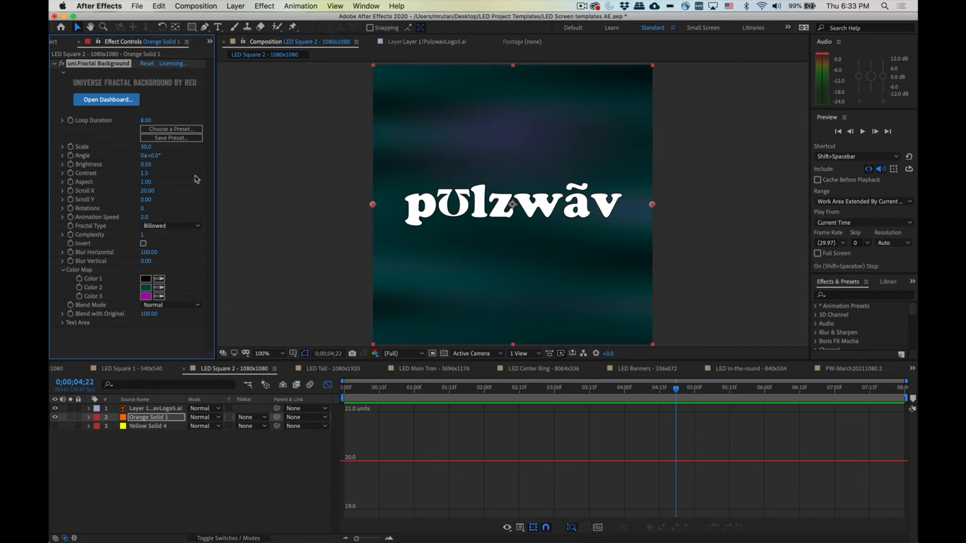
Step: Reset the fractal's Scroll X and Blur Horizontal to 0
{"action": "left_click", "coordinate": [145, 191]}
{"action": "type", "text": "0"}
{"action": "key", "text": "Return"}
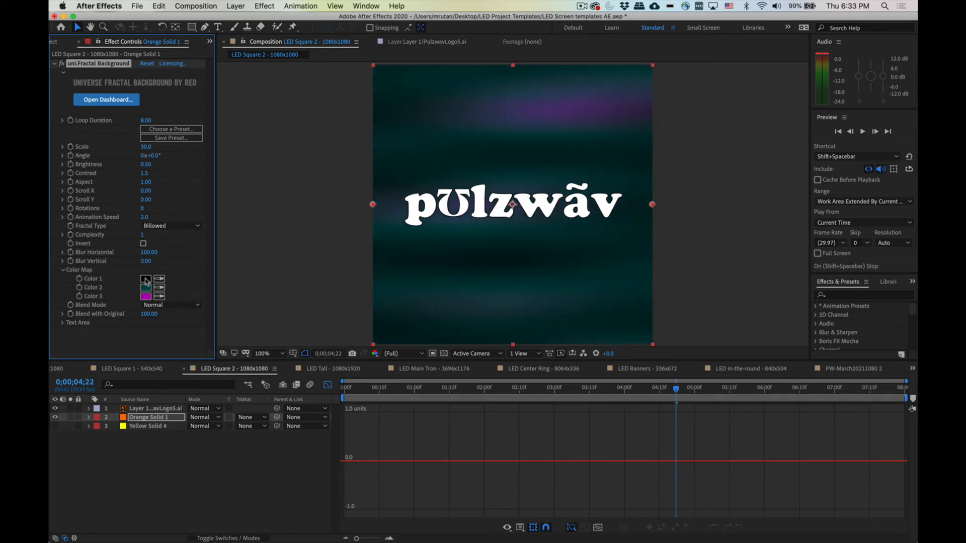
{"action": "left_click", "coordinate": [146, 252]}
{"action": "type", "text": "0"}
{"action": "key", "text": "Return"}
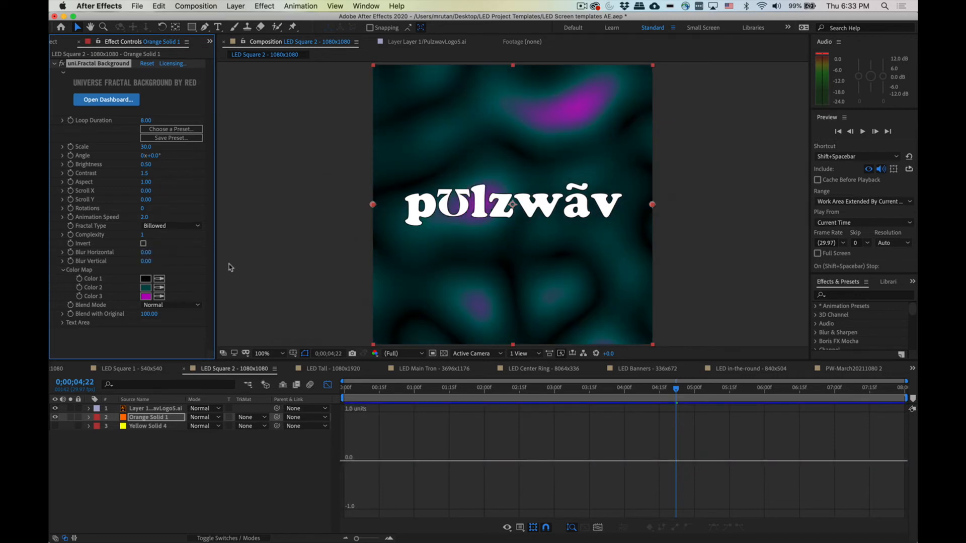
Step: Change Color 1 of the fractal color map to a dark teal, 004C60
{"action": "left_click", "coordinate": [146, 280]}
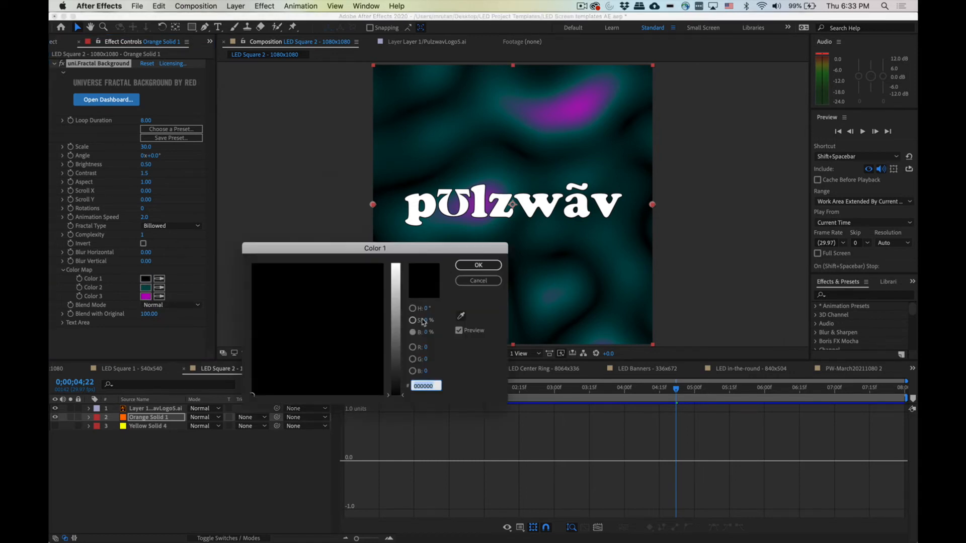
{"action": "left_click_drag", "start_coordinate": [397, 384], "coordinate": [397, 345]}
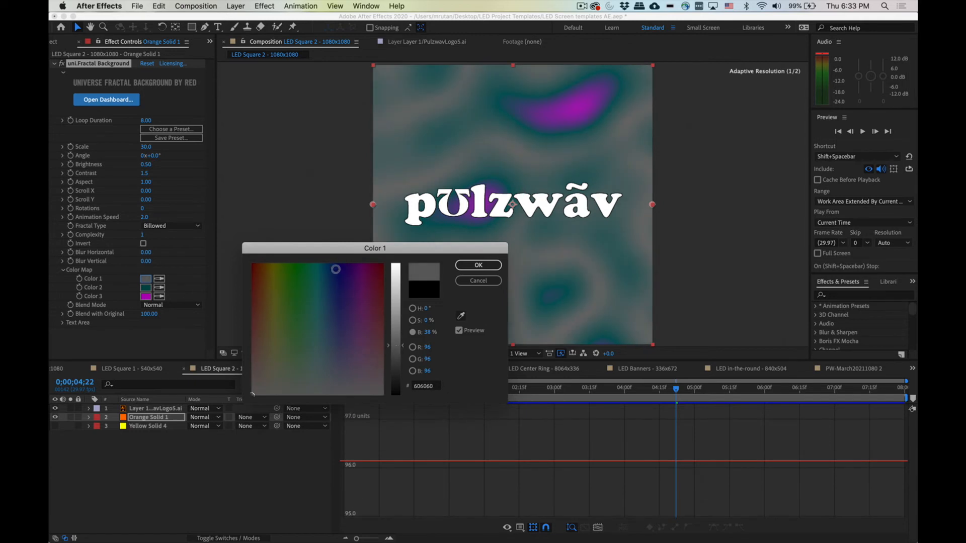
{"action": "left_click_drag", "start_coordinate": [334, 270], "coordinate": [319, 261]}
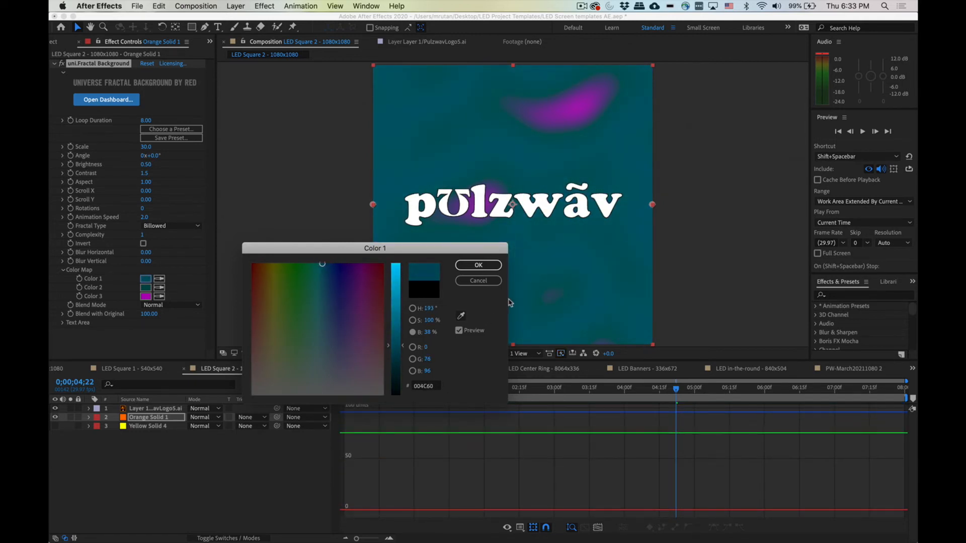
{"action": "left_click", "coordinate": [478, 265]}
Step: Change Color 2 to a bright blue, 0198D2, by raising its brightness and shifting the hue
{"action": "left_click", "coordinate": [146, 287]}
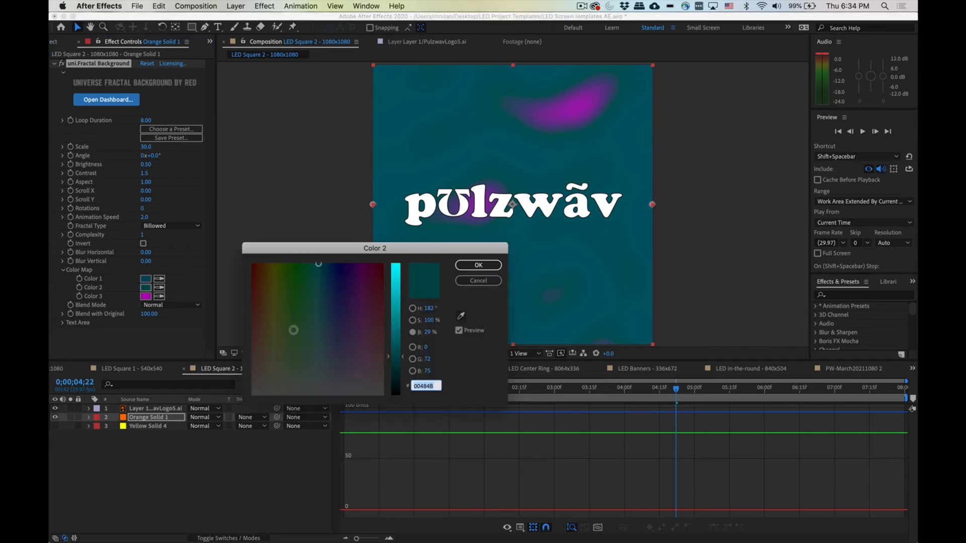
{"action": "left_click_drag", "start_coordinate": [401, 298], "coordinate": [397, 288]}
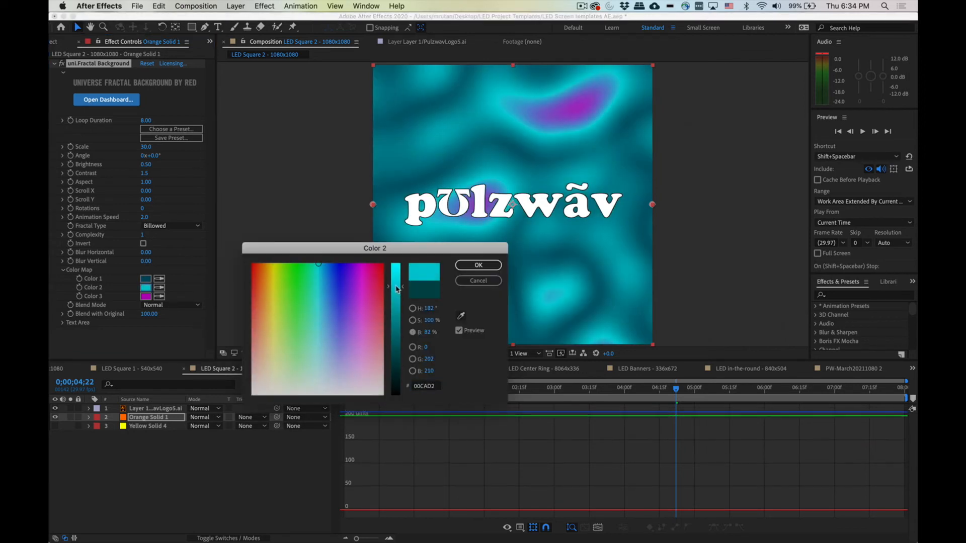
{"action": "left_click_drag", "start_coordinate": [325, 266], "coordinate": [323, 265]}
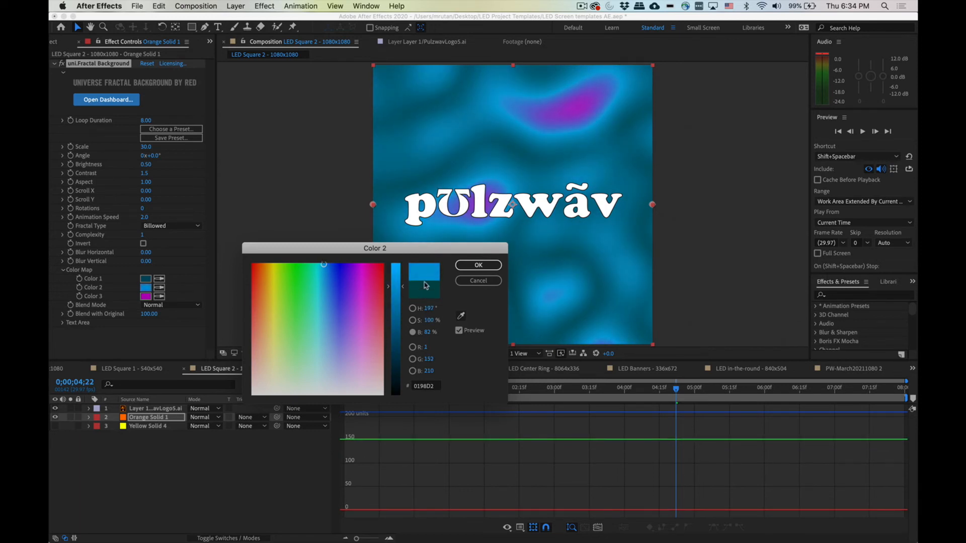
{"action": "left_click", "coordinate": [478, 265]}
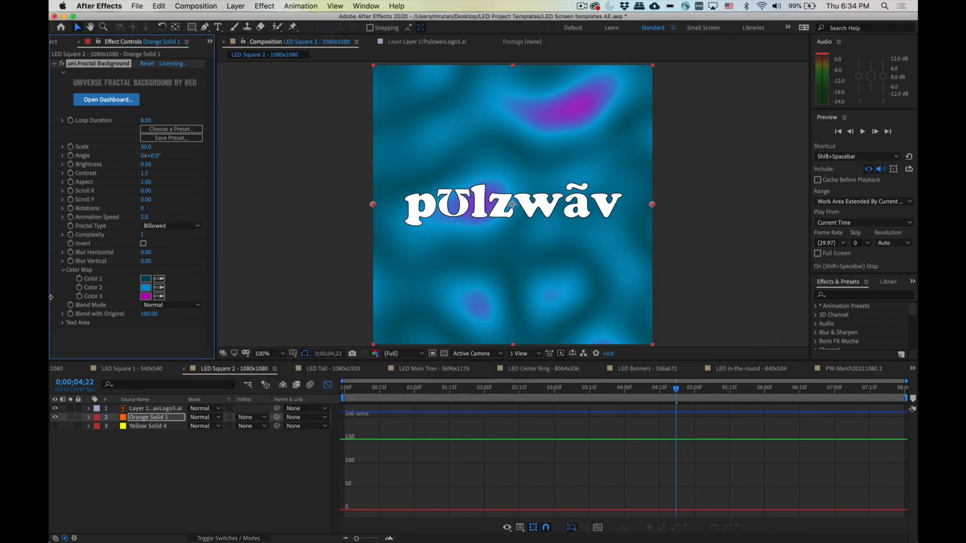
Step: Change Color 3 to white, FFFFFF
{"action": "left_click", "coordinate": [146, 296]}
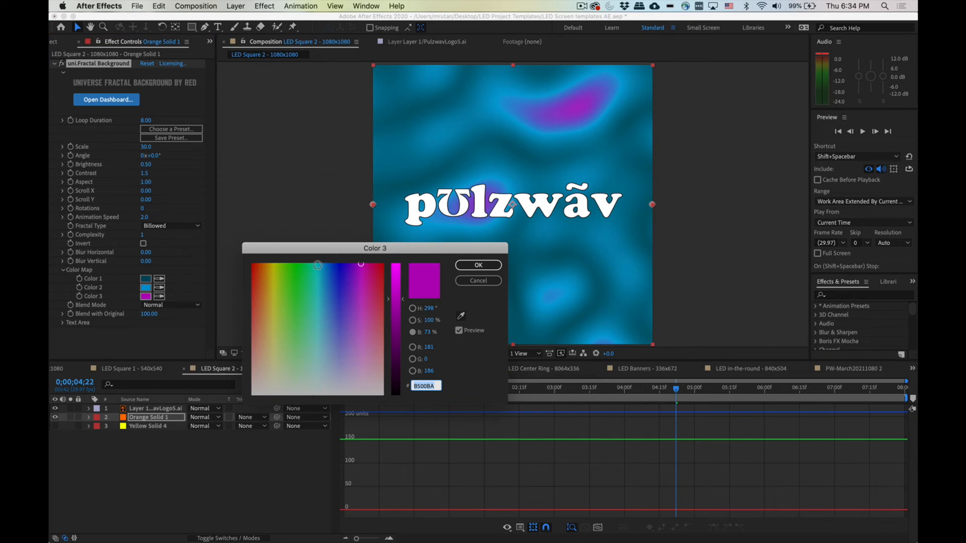
{"action": "left_click", "coordinate": [321, 264]}
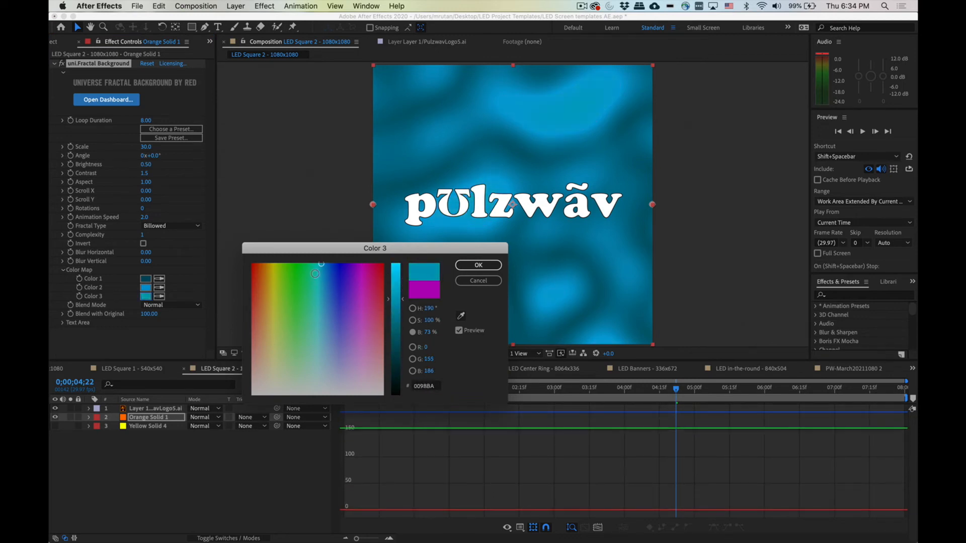
{"action": "mouse_move", "coordinate": [315, 274]}
{"action": "left_mouse_down"}
{"action": "mouse_move", "coordinate": [297, 366]}
{"action": "mouse_move", "coordinate": [317, 360]}
{"action": "mouse_move", "coordinate": [234, 405]}
{"action": "left_mouse_up"}
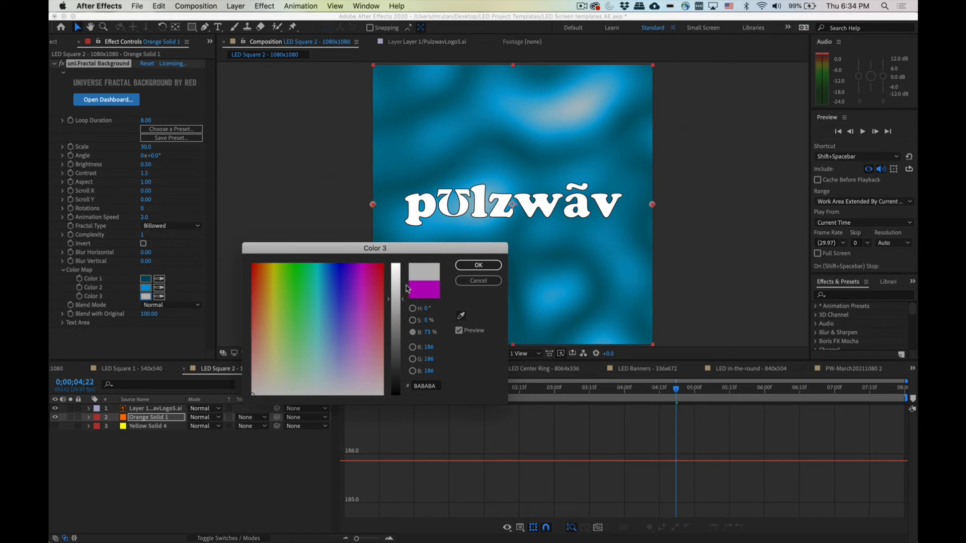
{"action": "left_click_drag", "start_coordinate": [401, 299], "coordinate": [401, 241]}
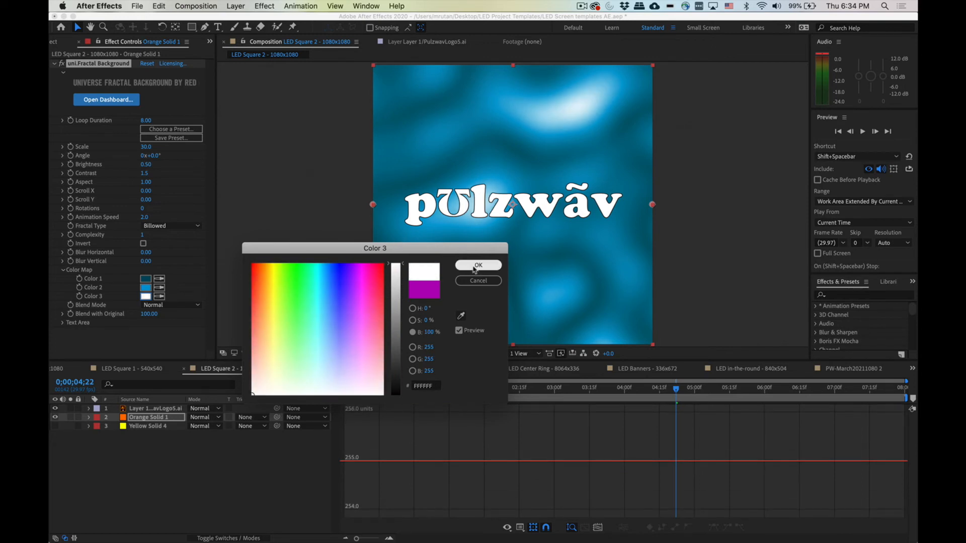
{"action": "left_click", "coordinate": [476, 266]}
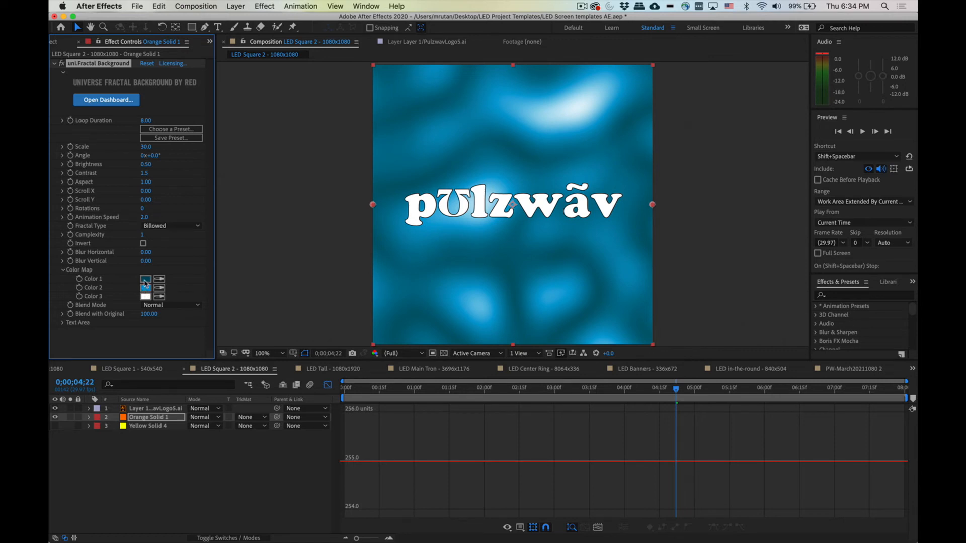
Step: Change Color 1 of the fractal color map to a deeper blue, 00489A, by shifting the hue and raising its brightness
{"action": "left_click", "coordinate": [144, 280]}
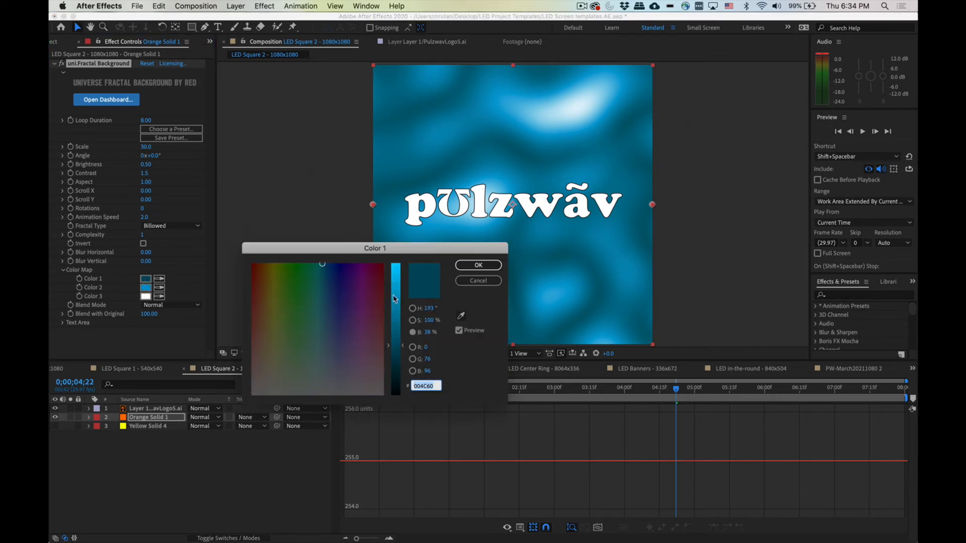
{"action": "left_click_drag", "start_coordinate": [395, 309], "coordinate": [393, 322]}
{"action": "left_click_drag", "start_coordinate": [394, 328], "coordinate": [393, 337]}
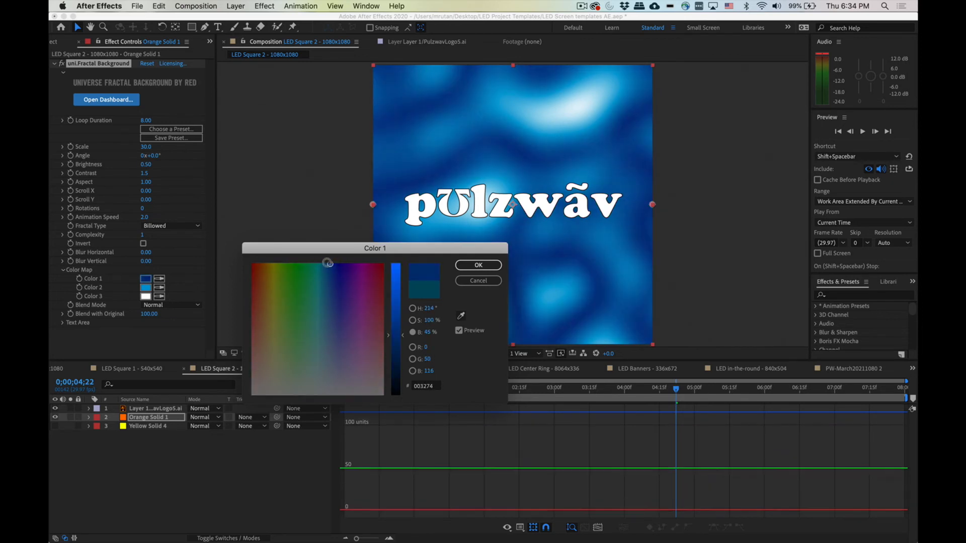
{"action": "left_click_drag", "start_coordinate": [333, 263], "coordinate": [327, 261]}
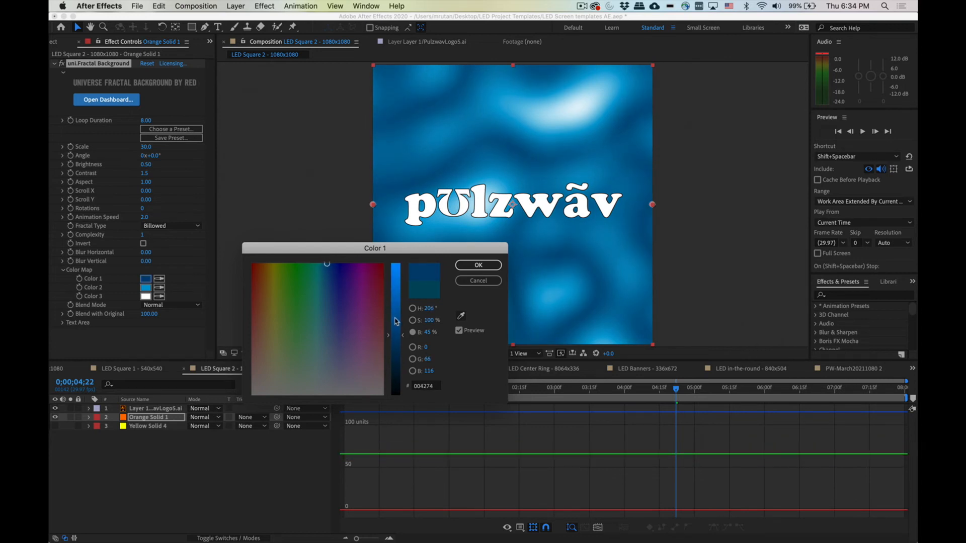
{"action": "left_click_drag", "start_coordinate": [395, 319], "coordinate": [396, 315]}
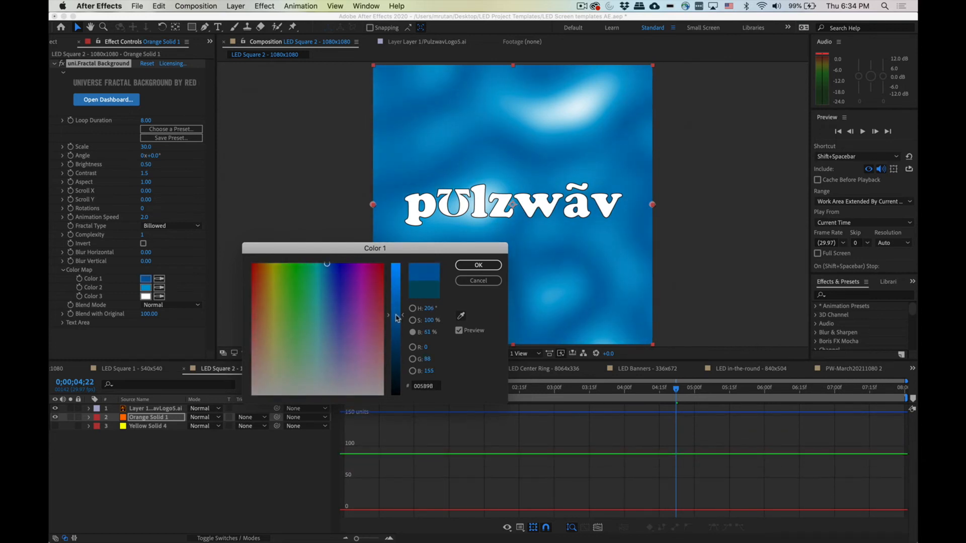
{"action": "left_click_drag", "start_coordinate": [326, 264], "coordinate": [328, 263]}
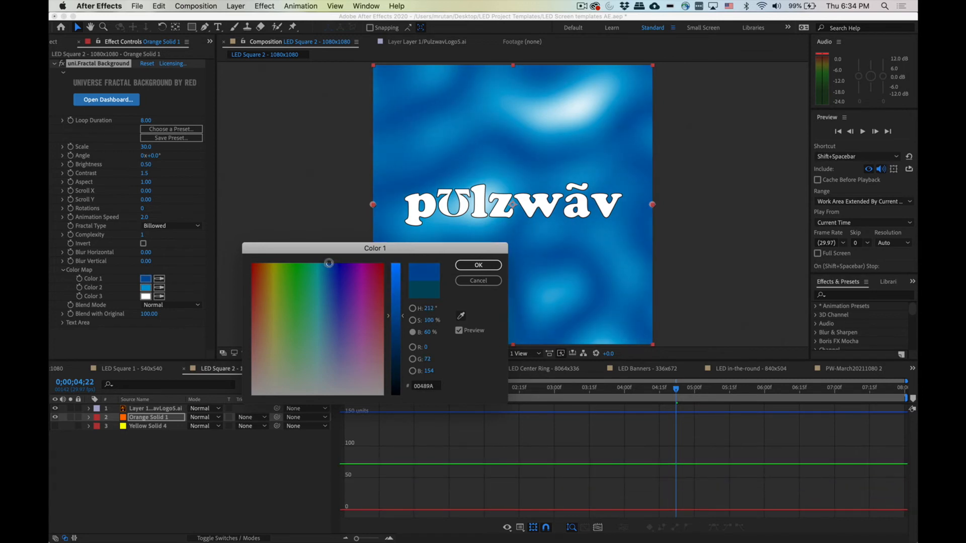
{"action": "left_click", "coordinate": [478, 265]}
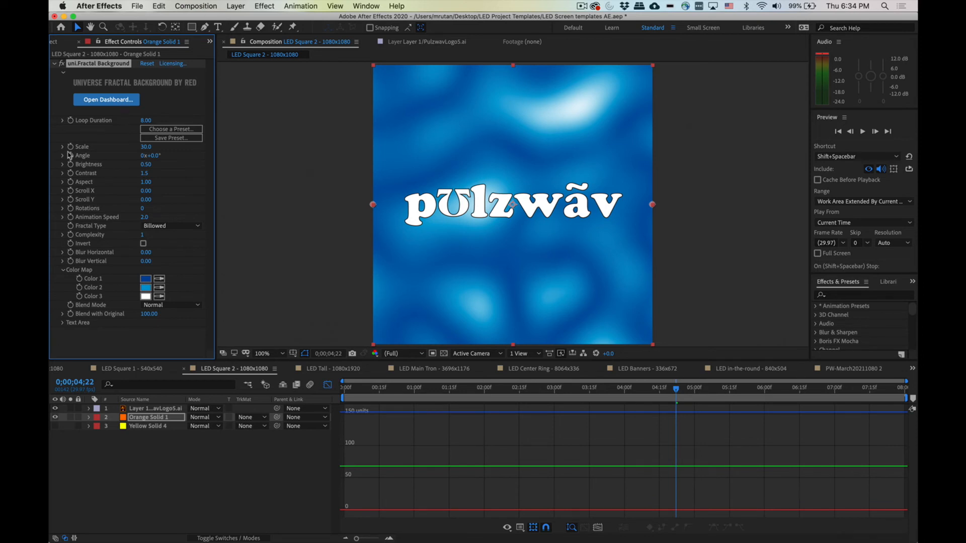
Step: Raise the fractal's Scale to about 203 and set Scroll Y to 100
{"action": "left_click", "coordinate": [152, 146]}
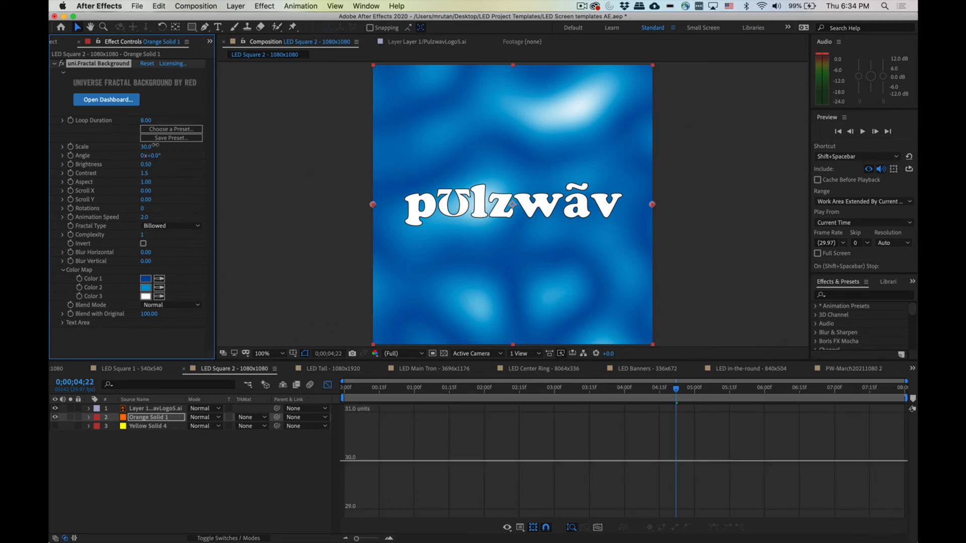
{"action": "left_click_drag", "start_coordinate": [153, 147], "coordinate": [258, 172]}
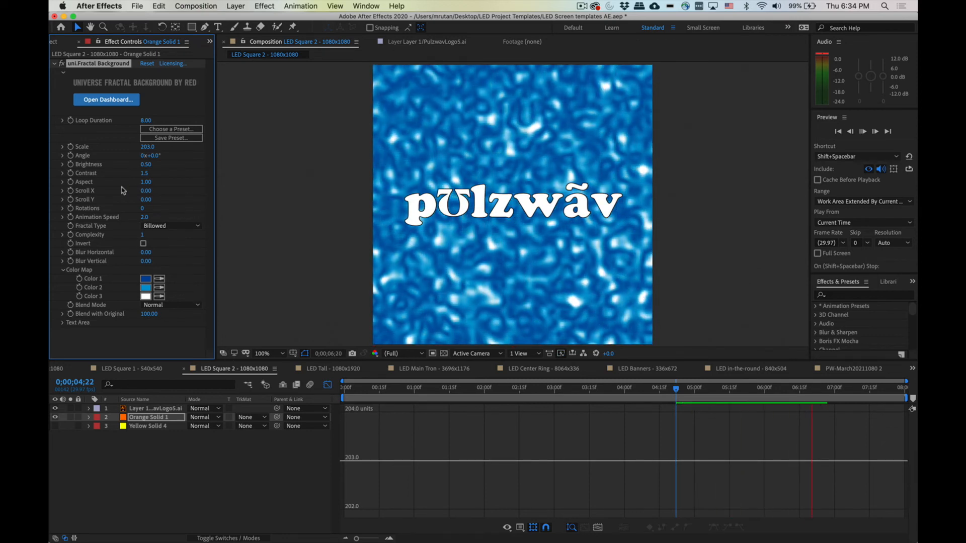
{"action": "left_click", "coordinate": [145, 200]}
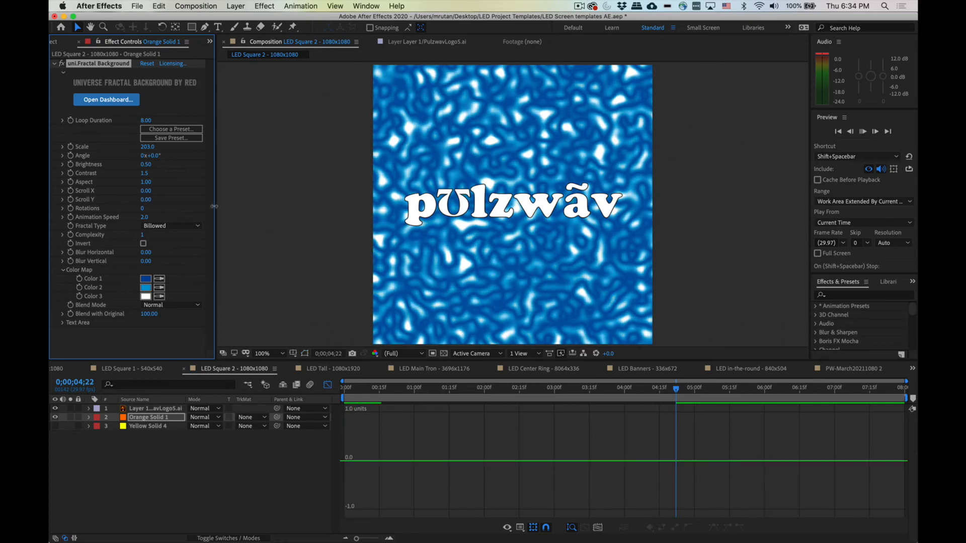
{"action": "type", "text": "100"}
{"action": "key", "text": "Return"}
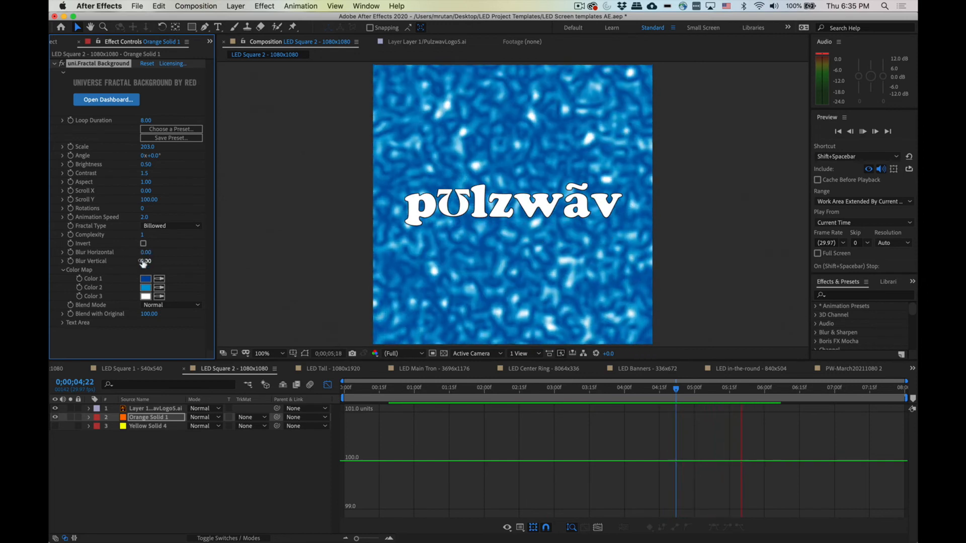
Step: Set Blur Vertical to 97 and lower Scroll Y to about 29
{"action": "left_click", "coordinate": [145, 261]}
{"action": "type", "text": "97"}
{"action": "key", "text": "Return"}
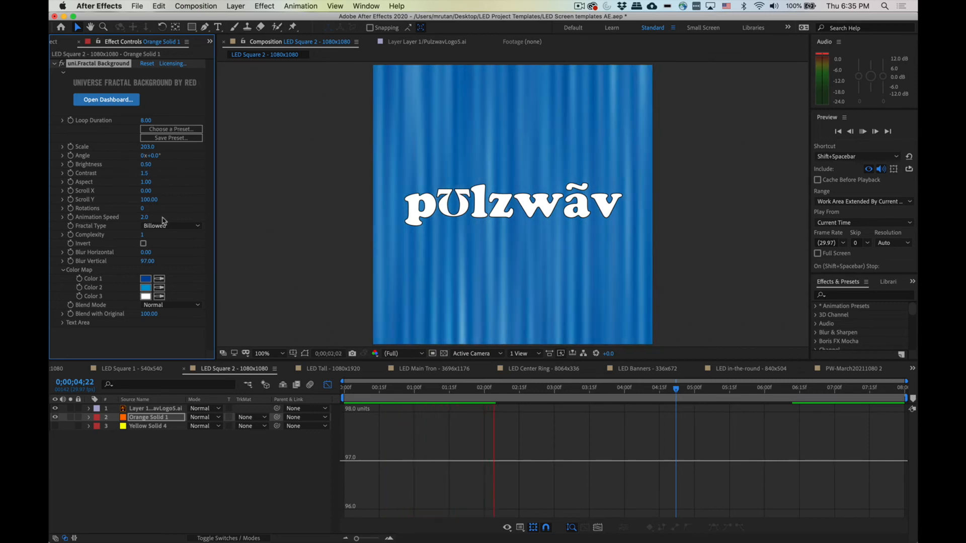
{"action": "left_click_drag", "start_coordinate": [149, 200], "coordinate": [133, 199]}
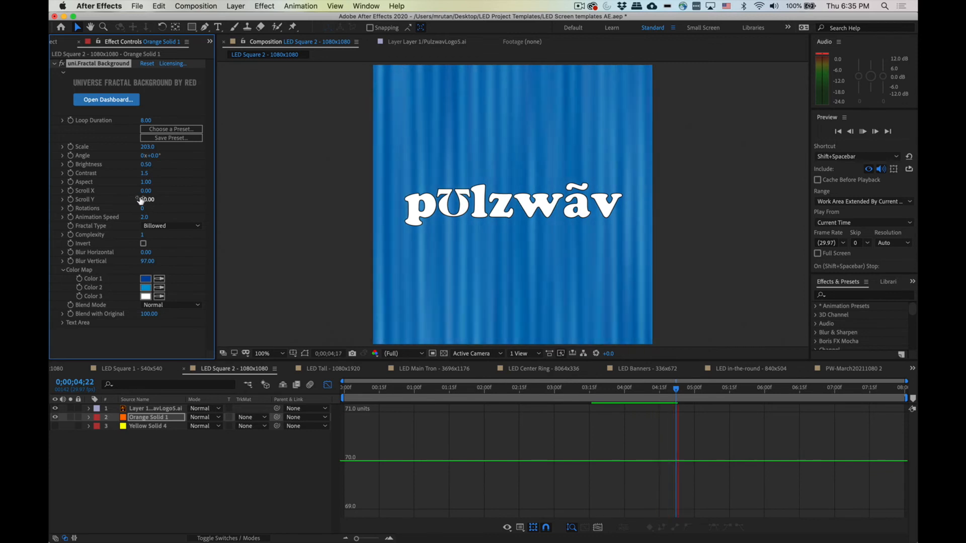
{"action": "left_click_drag", "start_coordinate": [141, 200], "coordinate": [124, 198]}
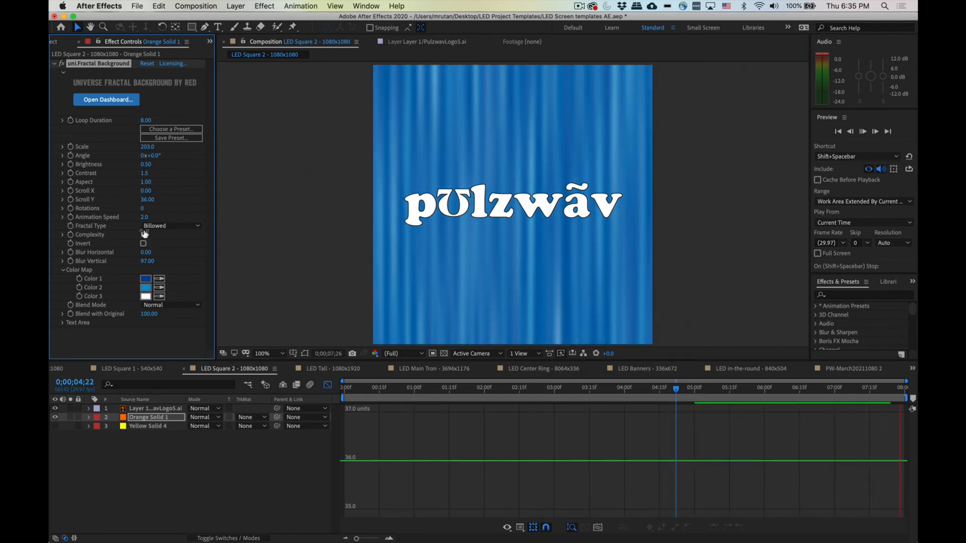
{"action": "left_click_drag", "start_coordinate": [142, 199], "coordinate": [143, 203]}
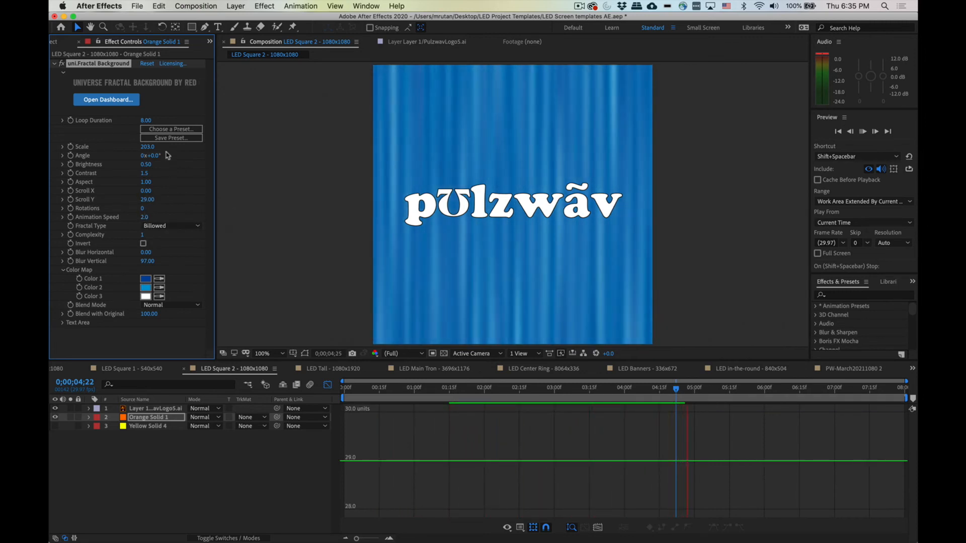
Step: Try larger Scale values for the fractal, settling at about 117
{"action": "left_click_drag", "start_coordinate": [145, 148], "coordinate": [206, 154]}
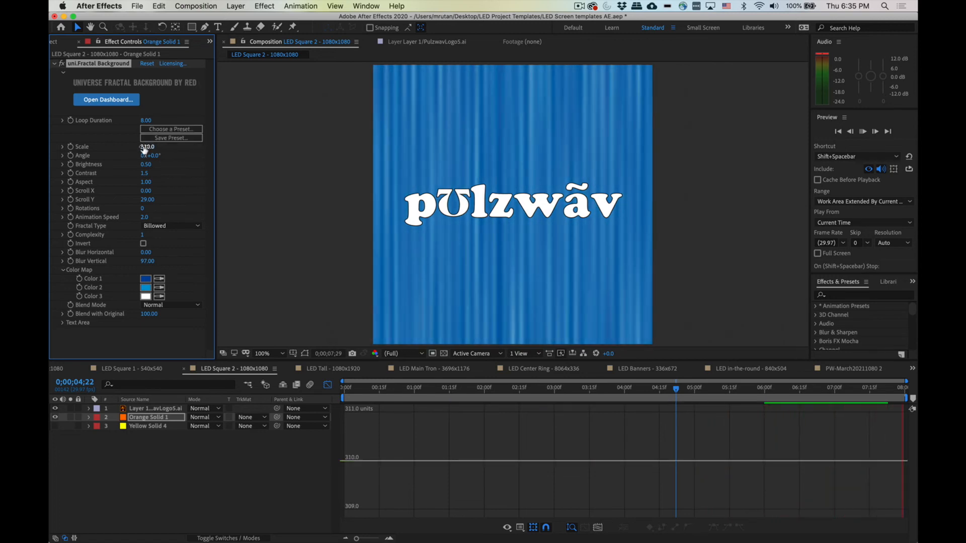
{"action": "left_click_drag", "start_coordinate": [190, 147], "coordinate": [299, 164]}
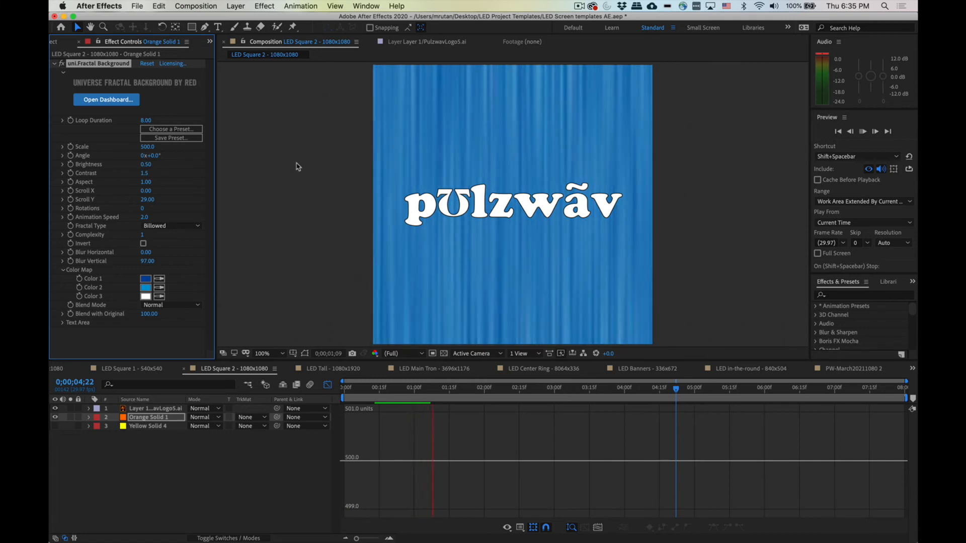
{"action": "left_click_drag", "start_coordinate": [147, 146], "coordinate": [49, 149]}
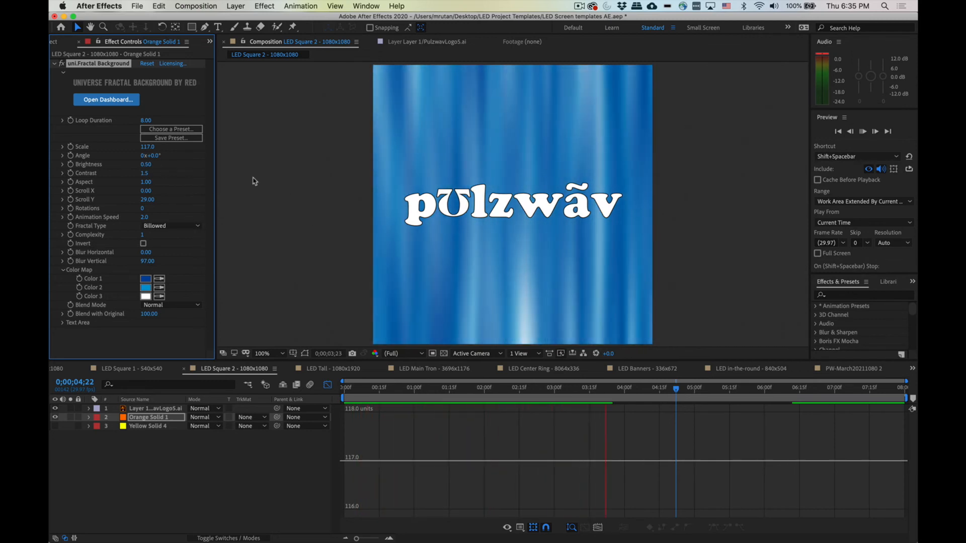
Step: Lower Blur Vertical to about 23 and set the fractal's Scale to about 159
{"action": "left_click_drag", "start_coordinate": [148, 265], "coordinate": [104, 261]}
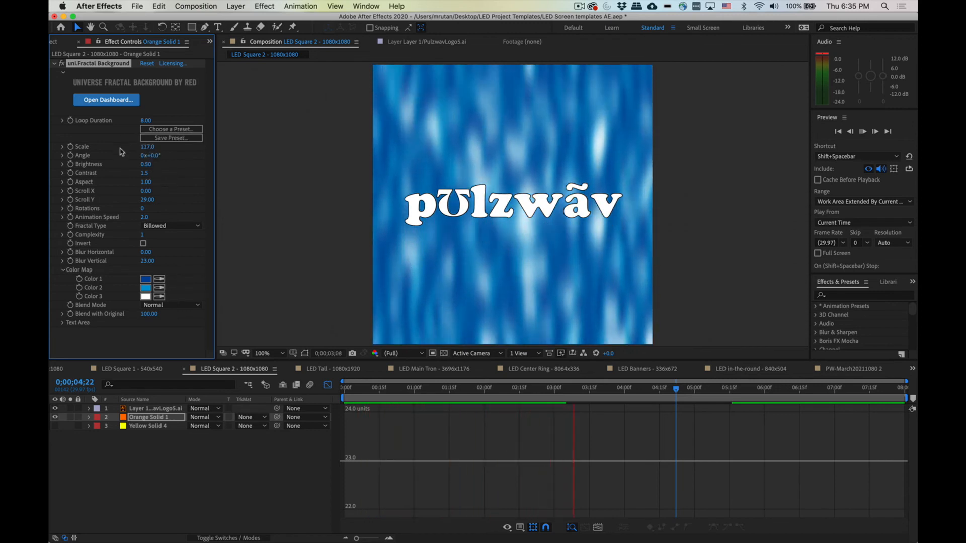
{"action": "left_click_drag", "start_coordinate": [151, 151], "coordinate": [173, 146]}
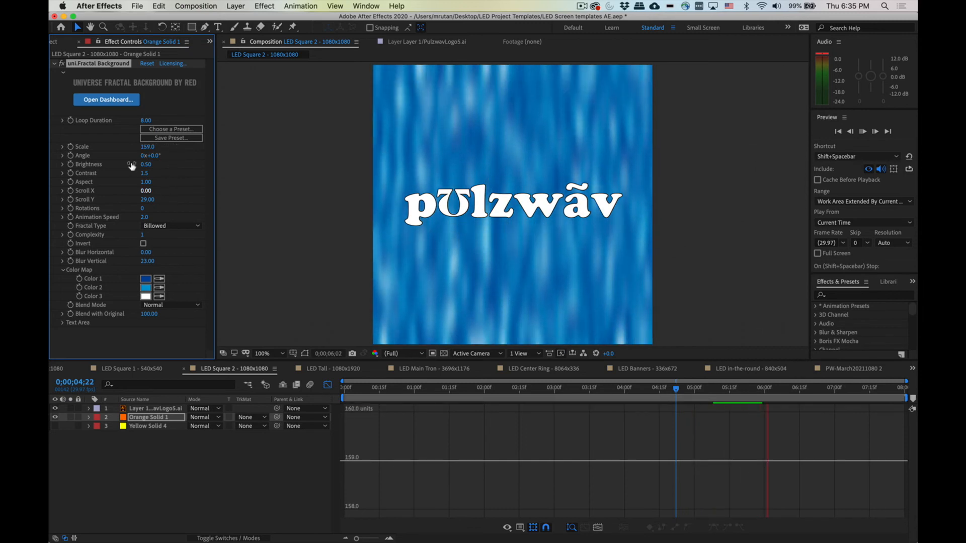
Step: Set Scroll Y to 100 and Blur Vertical to about 47, then stop the preview
{"action": "left_click_drag", "start_coordinate": [147, 200], "coordinate": [252, 212]}
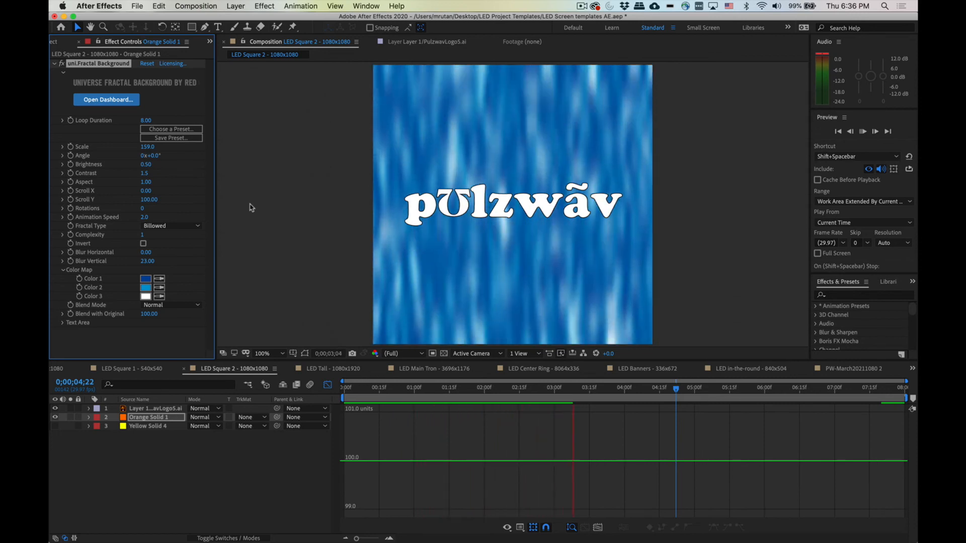
{"action": "left_click_drag", "start_coordinate": [147, 261], "coordinate": [157, 265]}
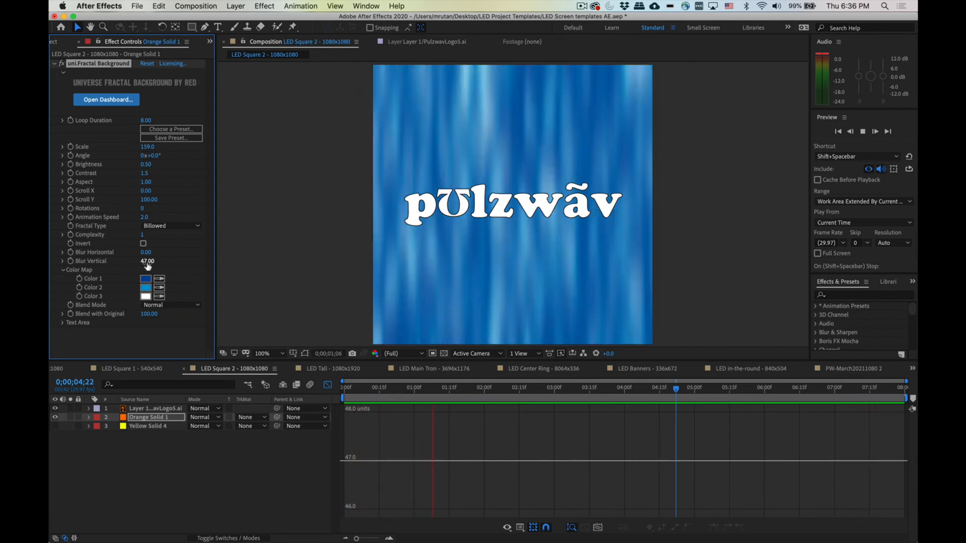
{"action": "key", "text": "space"}
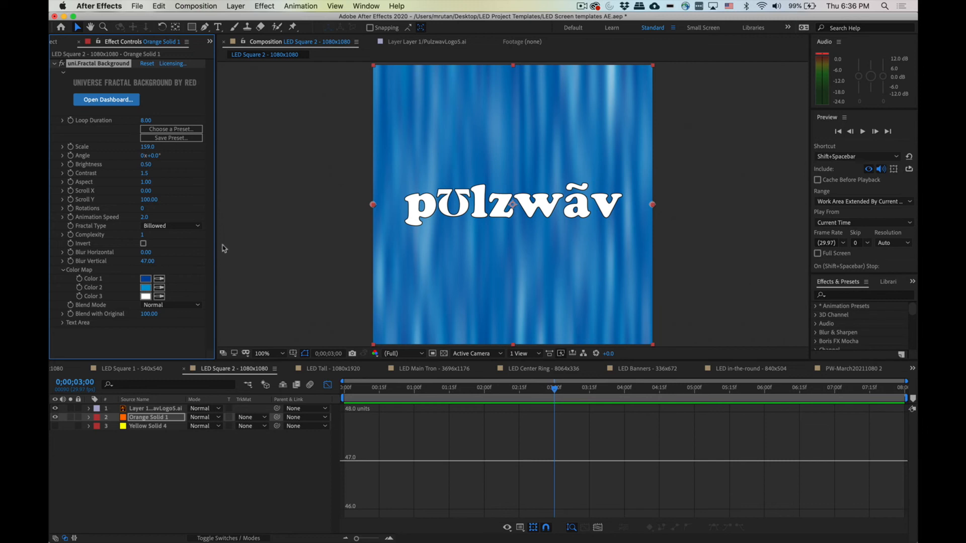
Step: Switch the Fractal Type to Ridged and reset Blur Vertical to 0
{"action": "left_click", "coordinate": [187, 226]}
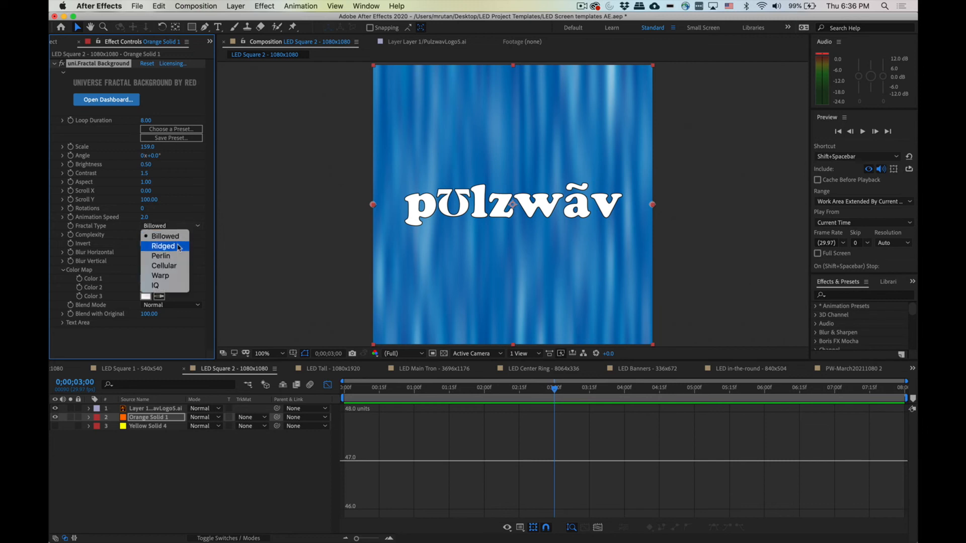
{"action": "left_click", "coordinate": [180, 247]}
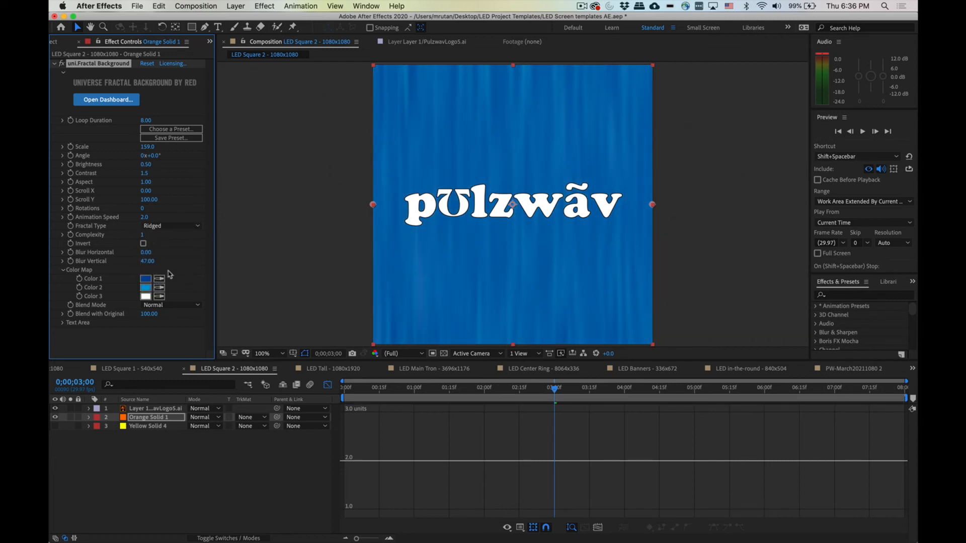
{"action": "left_click", "coordinate": [148, 262]}
{"action": "type", "text": "0"}
{"action": "key", "text": "Return"}
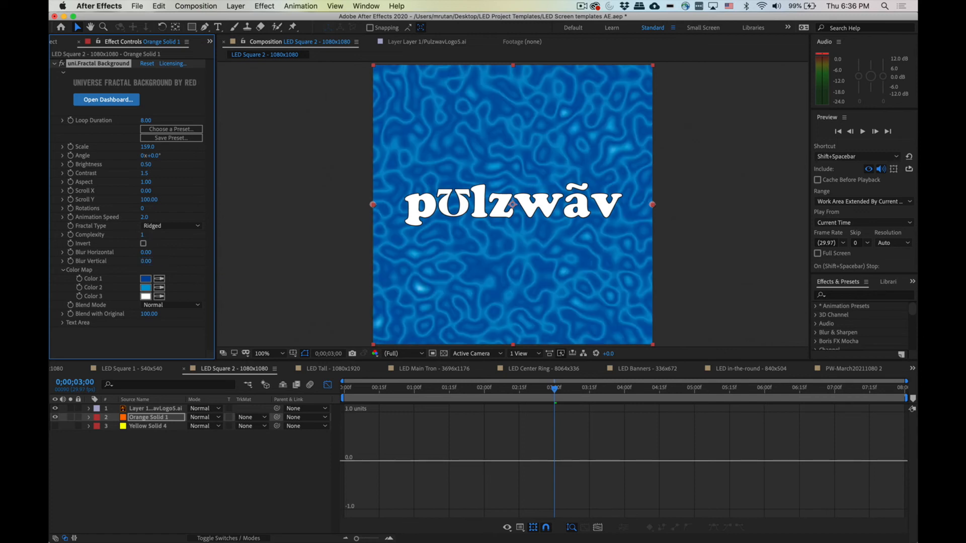
Step: Reset Scroll Y to 0 and play the preview
{"action": "left_click", "coordinate": [146, 200]}
{"action": "type", "text": "0"}
{"action": "key", "text": "Return"}
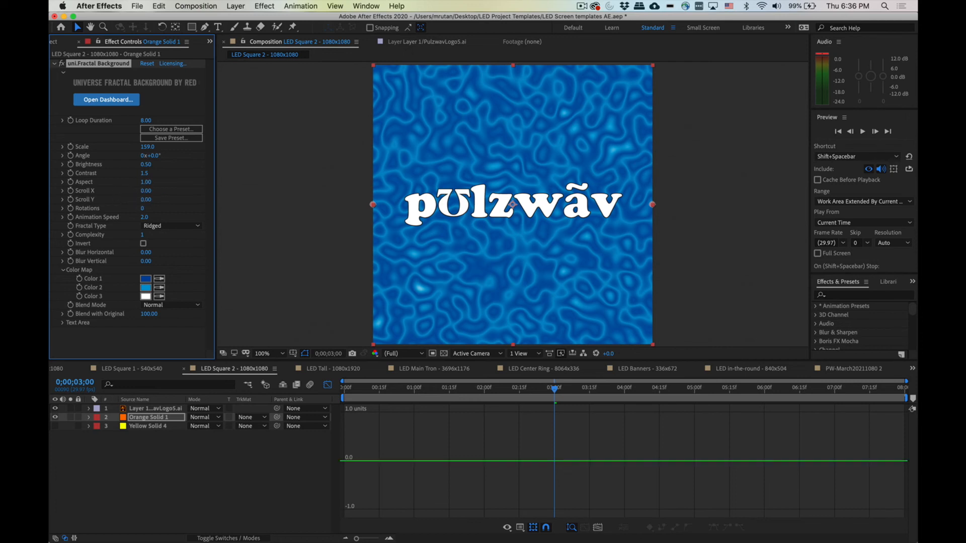
{"action": "key", "text": "shift+space"}
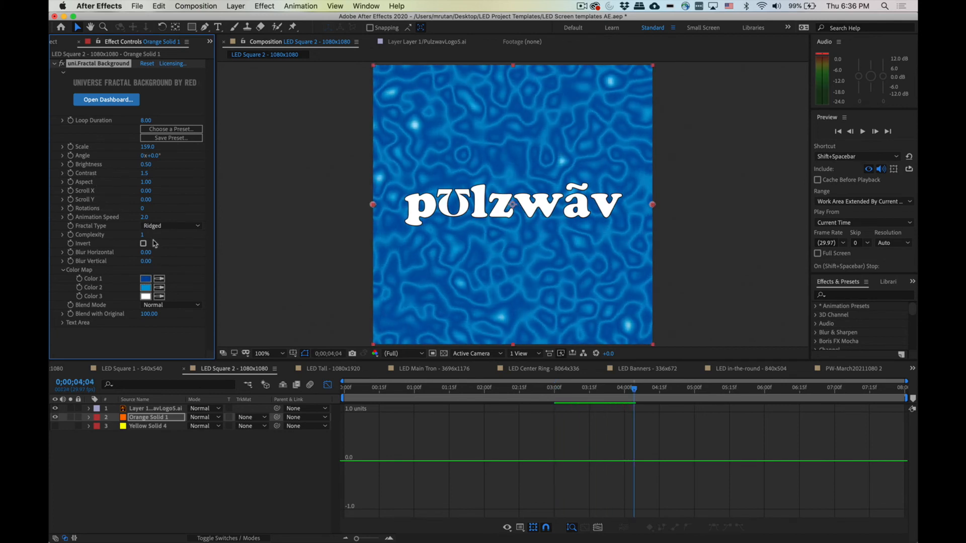
Step: Switch the Fractal Type to Billowed and back to Ridged to compare them
{"action": "left_click", "coordinate": [160, 226]}
{"action": "left_click", "coordinate": [161, 238]}
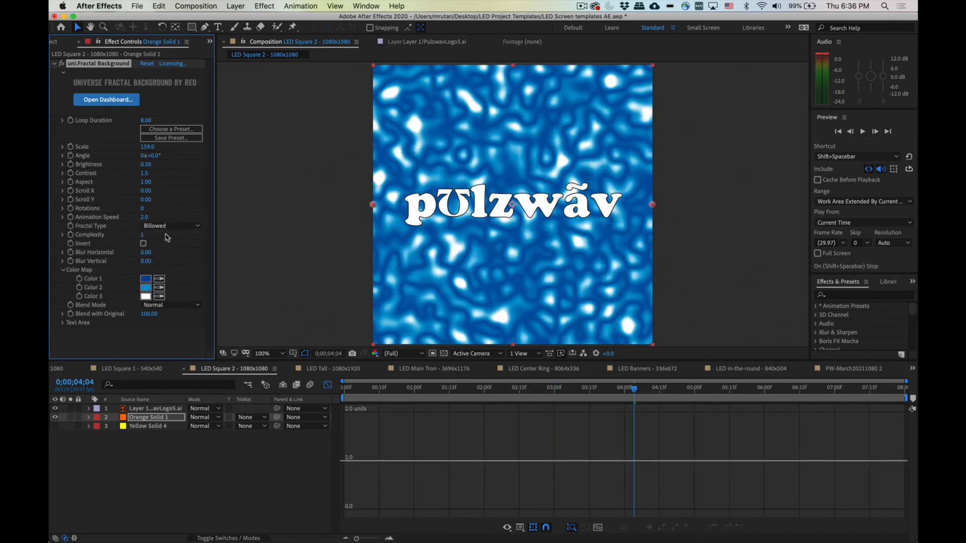
{"action": "left_click", "coordinate": [159, 227]}
{"action": "left_click", "coordinate": [159, 245]}
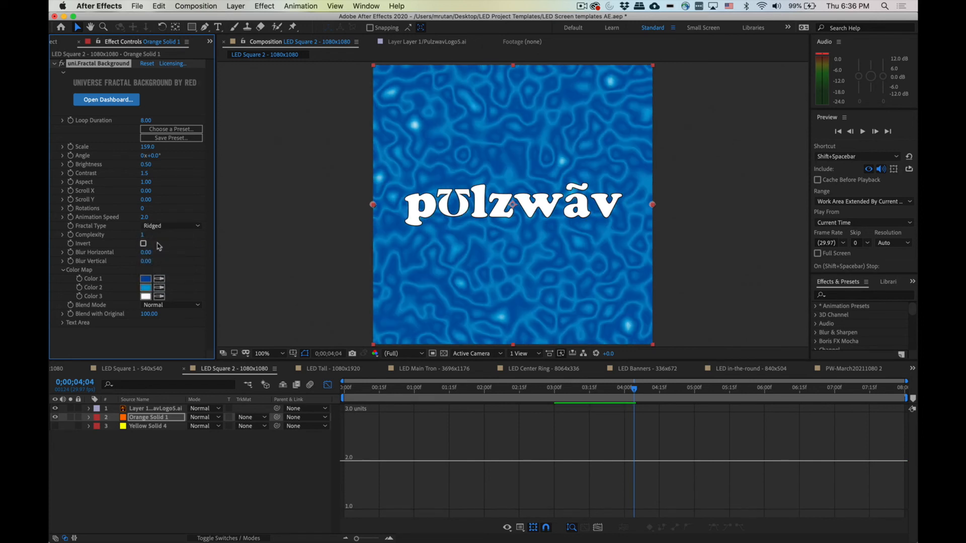
Step: Set Scroll Y to 100 and Blur Vertical to about 53, then play the preview
{"action": "left_click", "coordinate": [146, 200]}
{"action": "type", "text": "100"}
{"action": "key", "text": "Return"}
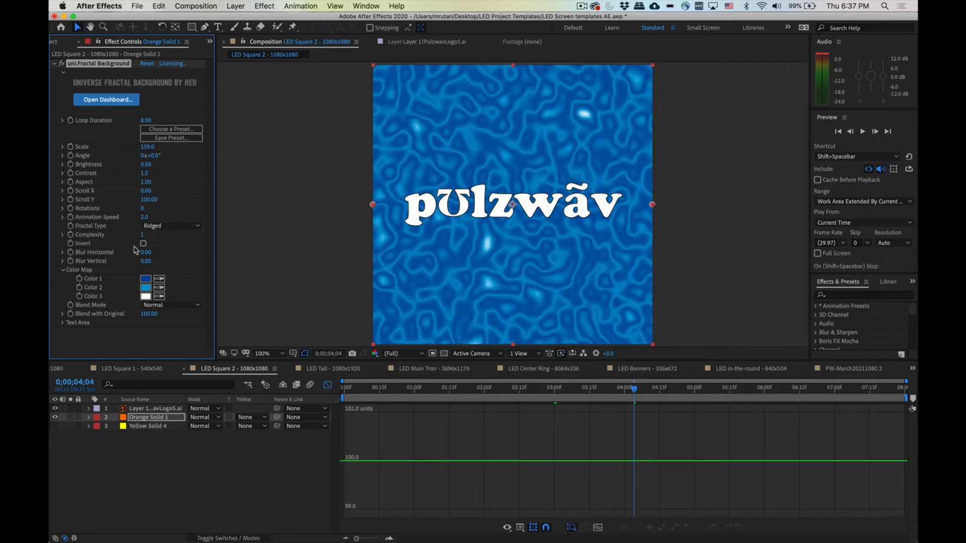
{"action": "left_click_drag", "start_coordinate": [141, 265], "coordinate": [174, 267]}
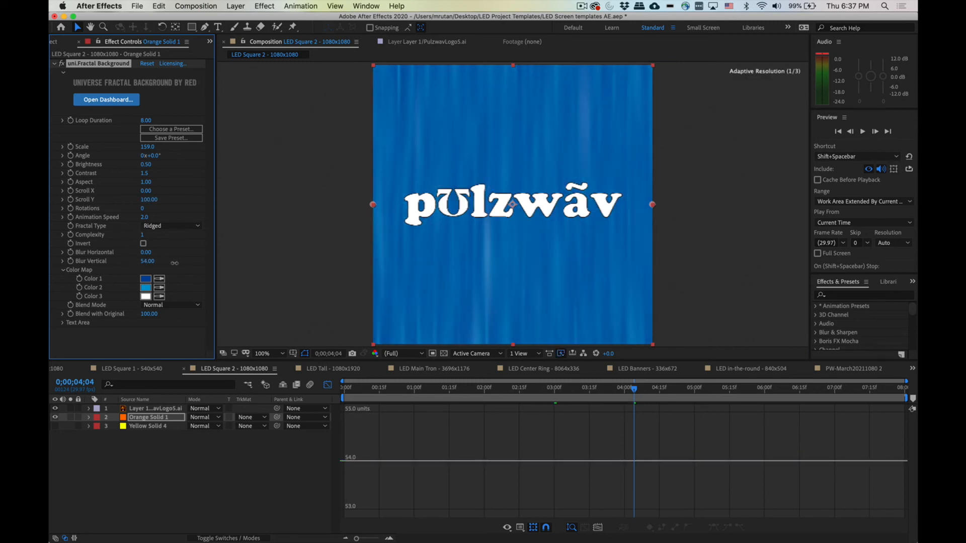
{"action": "key", "text": "space"}
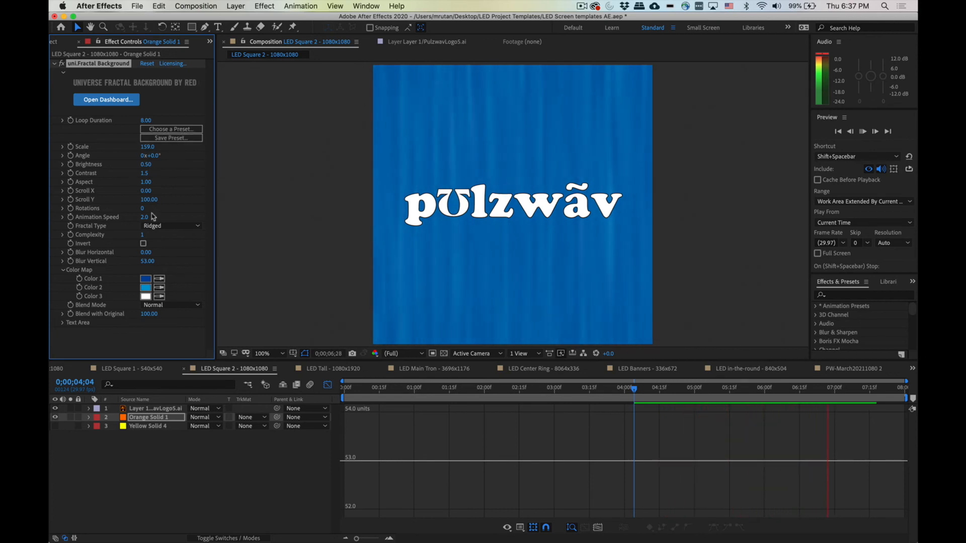
Step: Cycle the Fractal Type through Billowed, Ridged and Perlin to compare the looks
{"action": "left_click", "coordinate": [164, 226]}
{"action": "left_click", "coordinate": [165, 236]}
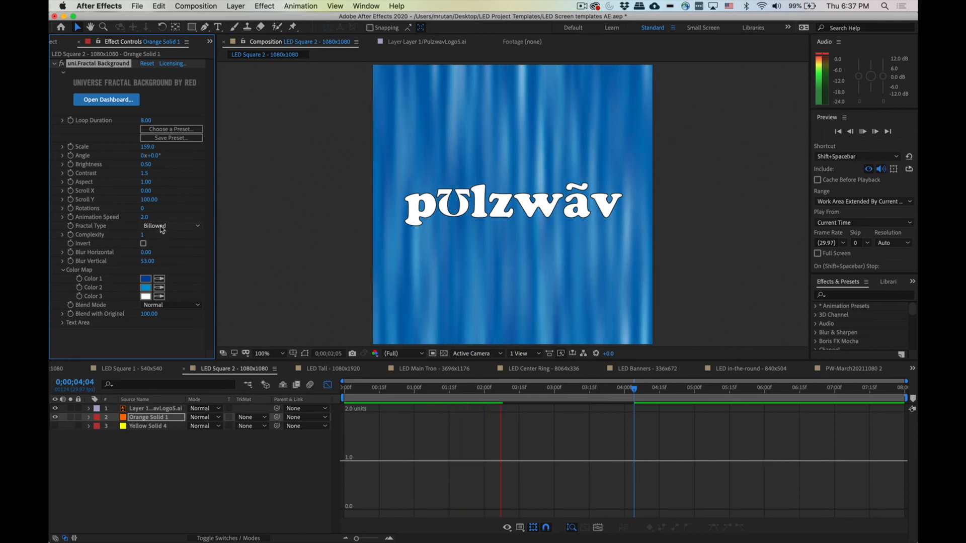
{"action": "left_click", "coordinate": [164, 226]}
{"action": "left_click", "coordinate": [162, 246]}
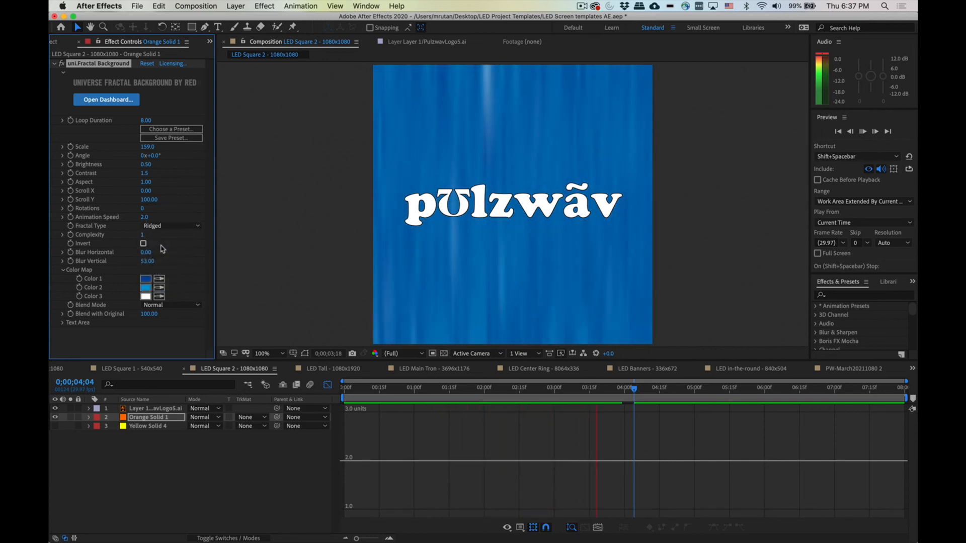
{"action": "left_click", "coordinate": [160, 228]}
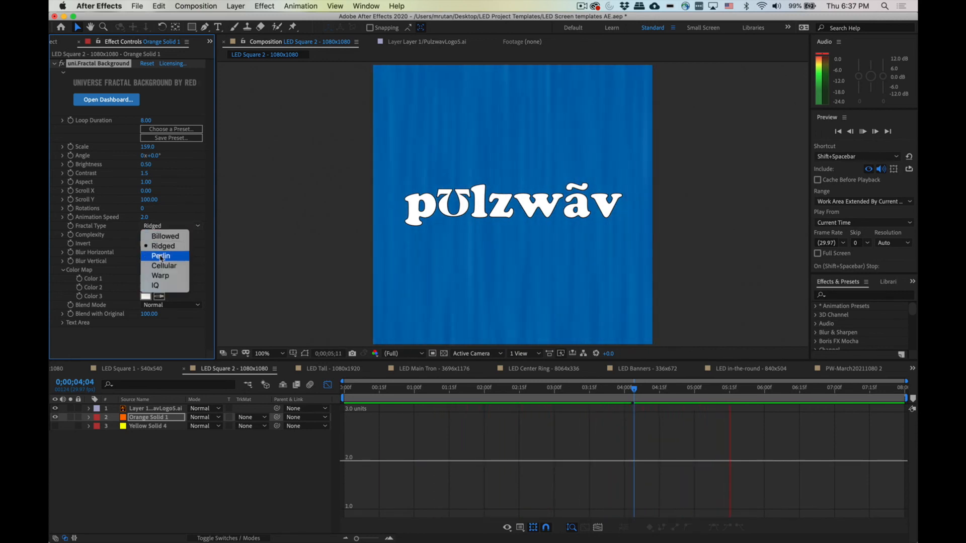
{"action": "left_click", "coordinate": [161, 254]}
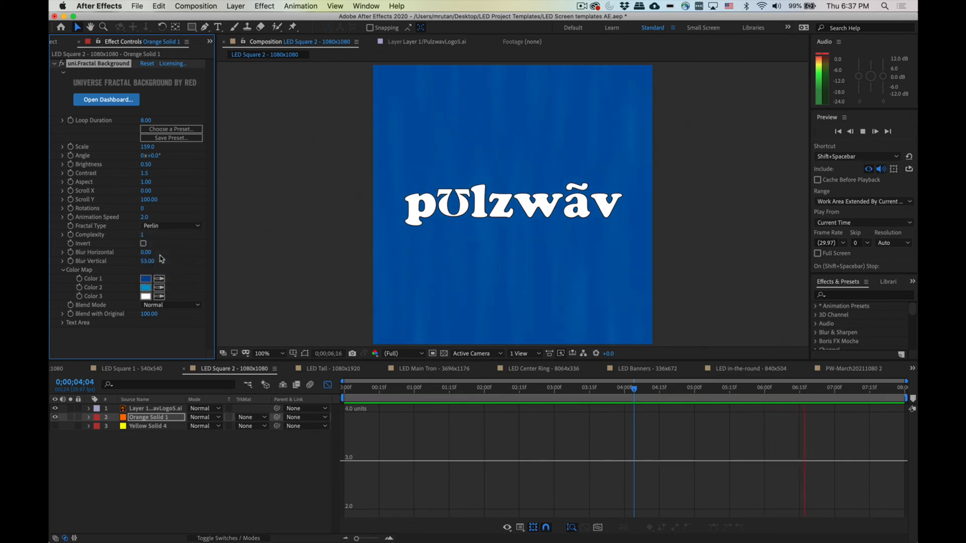
Step: Cycle the Fractal Type through Cellular and Warp, ending on IQ
{"action": "left_click", "coordinate": [156, 226]}
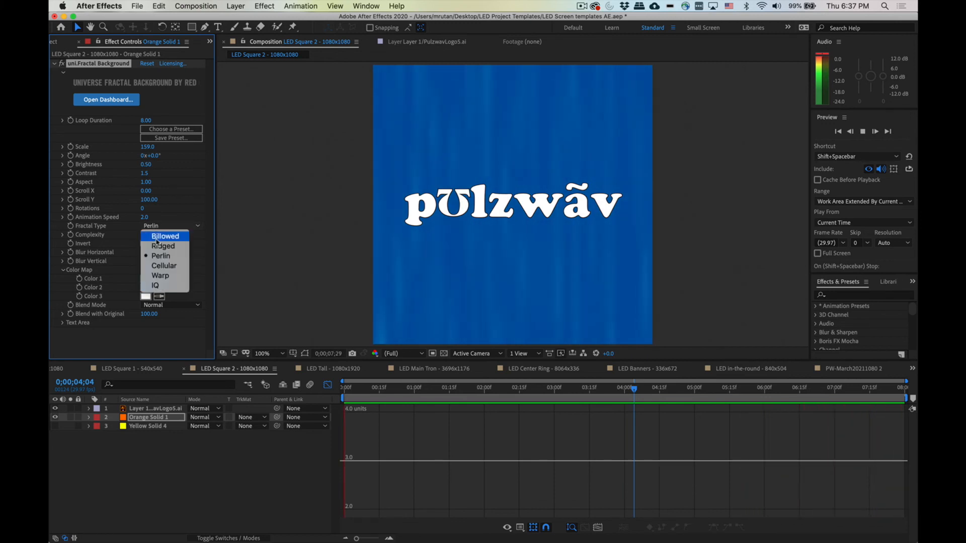
{"action": "left_click", "coordinate": [162, 266]}
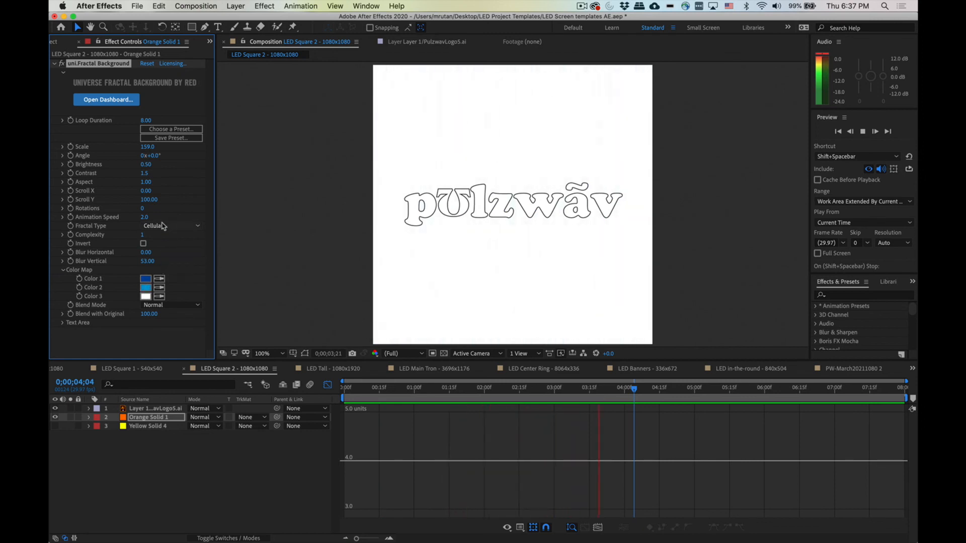
{"action": "left_click", "coordinate": [159, 228]}
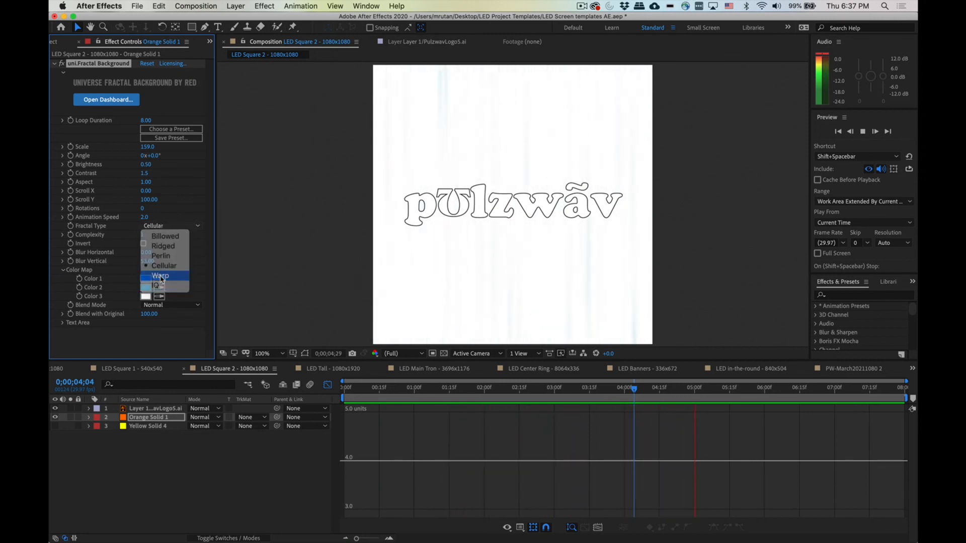
{"action": "left_click", "coordinate": [161, 278]}
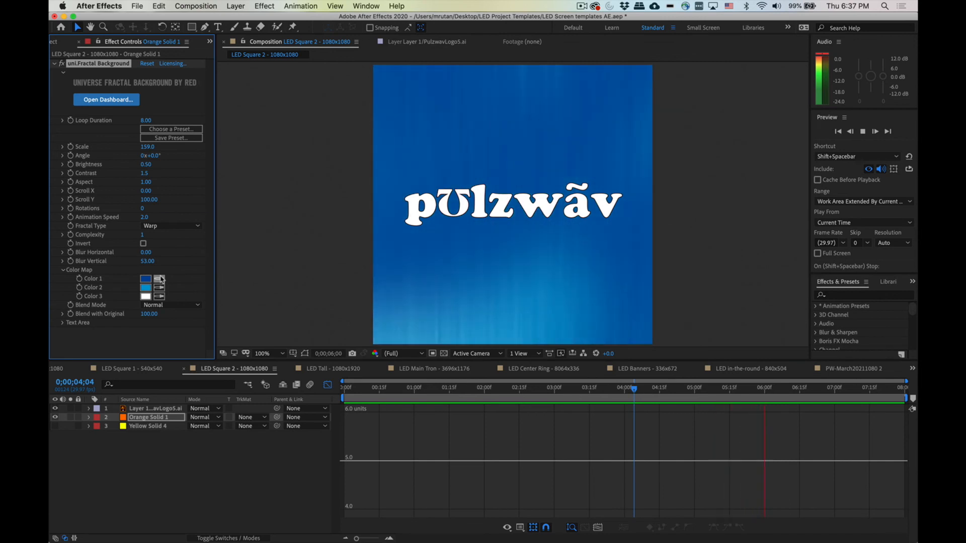
{"action": "left_click", "coordinate": [164, 228]}
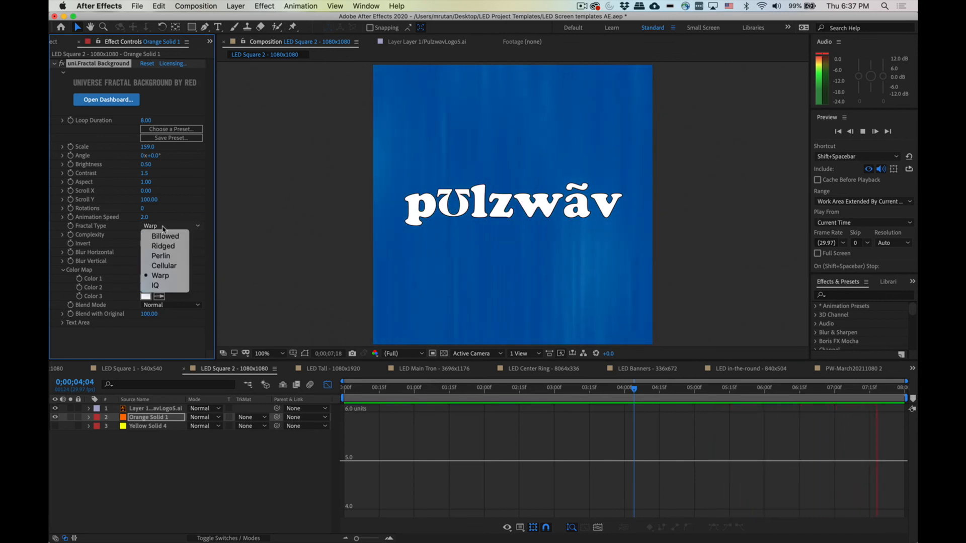
{"action": "left_click", "coordinate": [166, 286]}
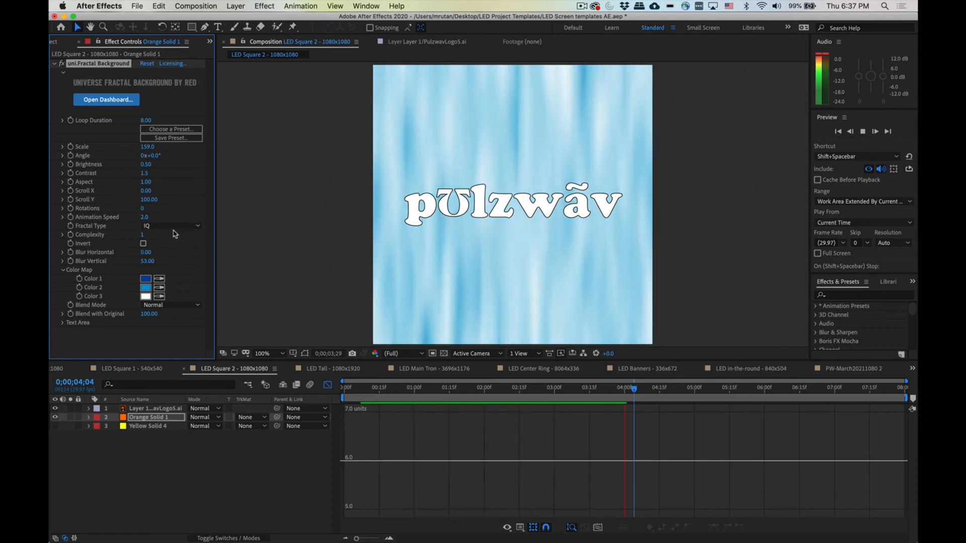
Step: Reset both Blur Vertical and Scroll Y of the fractal background to 0
{"action": "left_click", "coordinate": [146, 261]}
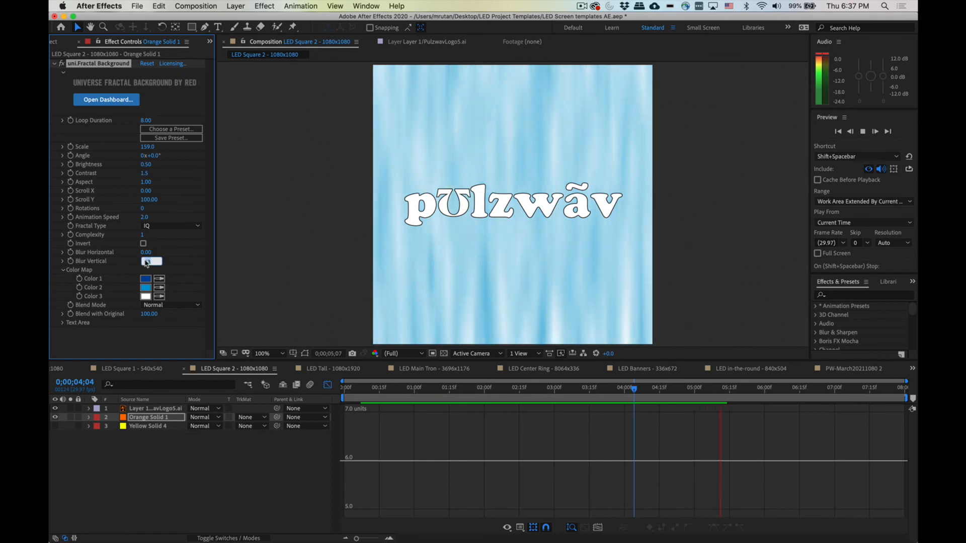
{"action": "type", "text": "0"}
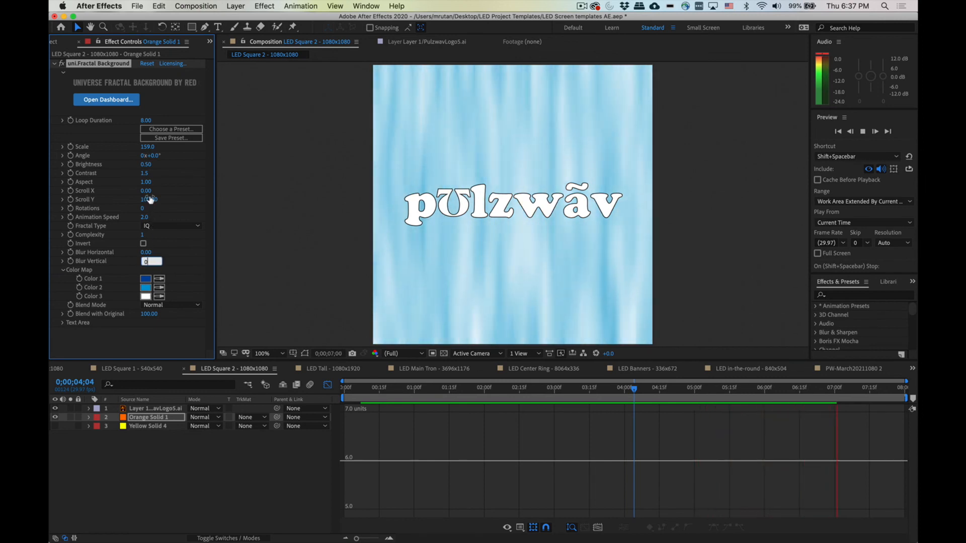
{"action": "key", "text": "Return"}
{"action": "left_click", "coordinate": [148, 200]}
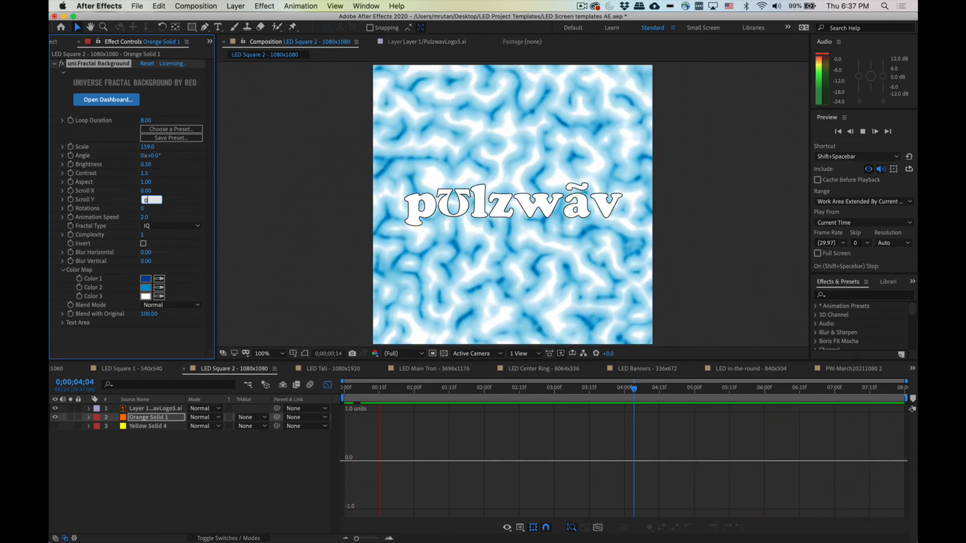
{"action": "key", "text": "Return"}
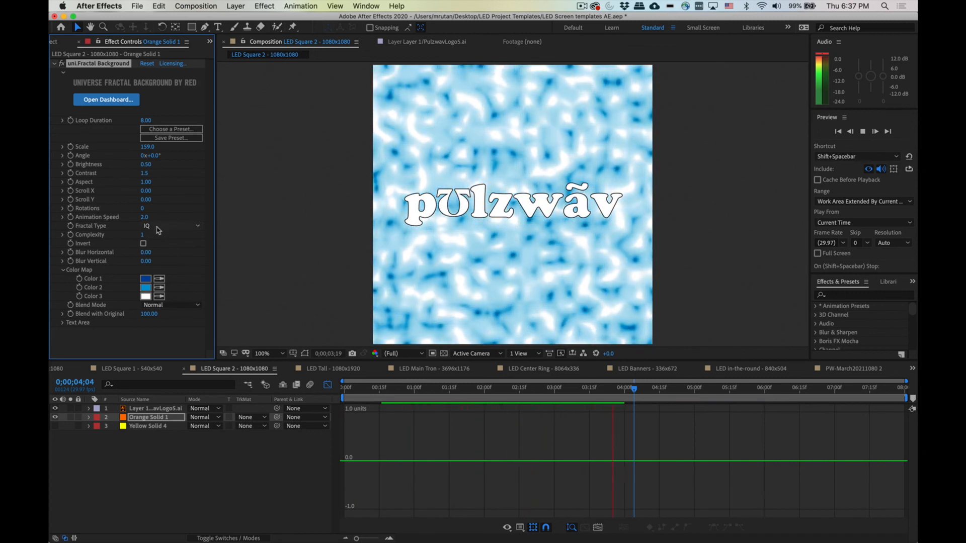
Step: Switch the Fractal Type to Warp
{"action": "left_click", "coordinate": [157, 228]}
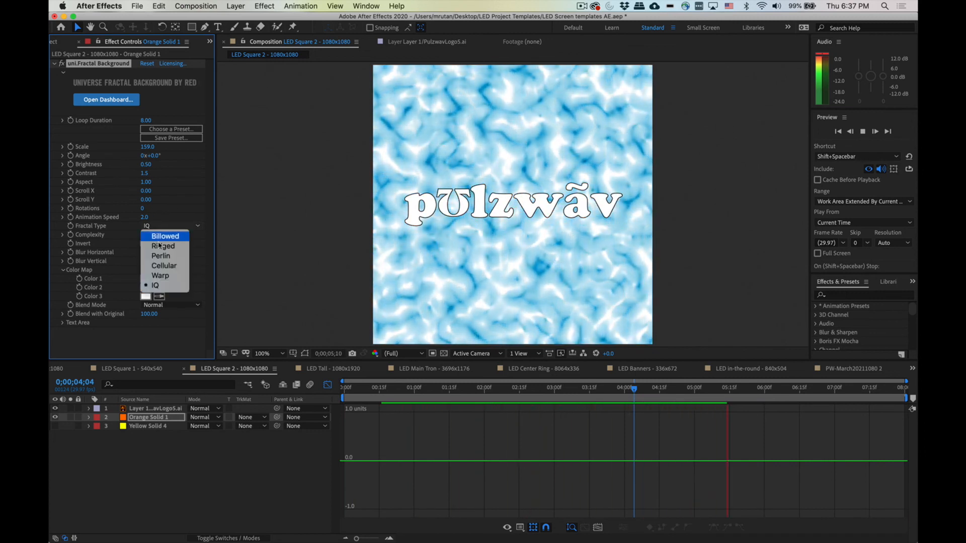
{"action": "left_click", "coordinate": [161, 276]}
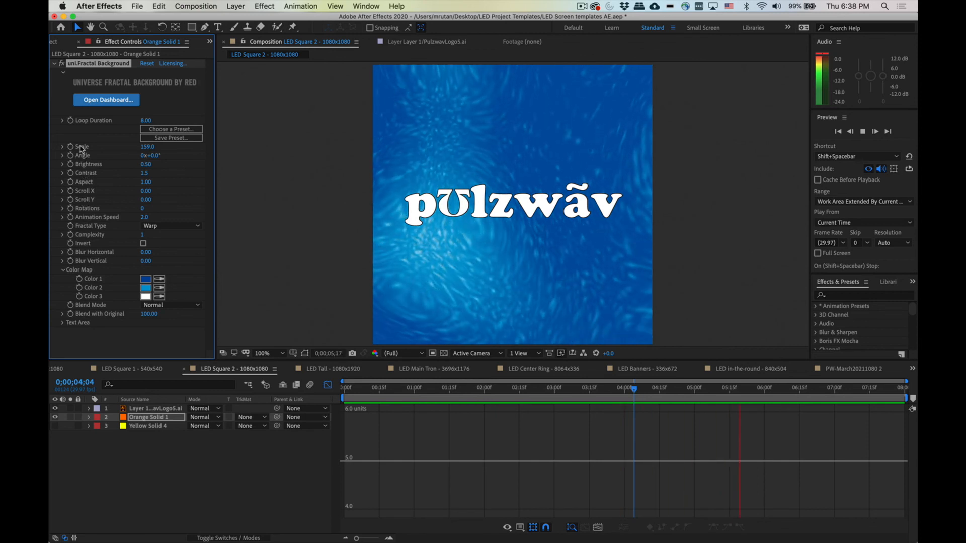
Step: Experiment with the fractal's Angle, trying several values and settling at about -21°
{"action": "left_click_drag", "start_coordinate": [151, 156], "coordinate": [95, 152]}
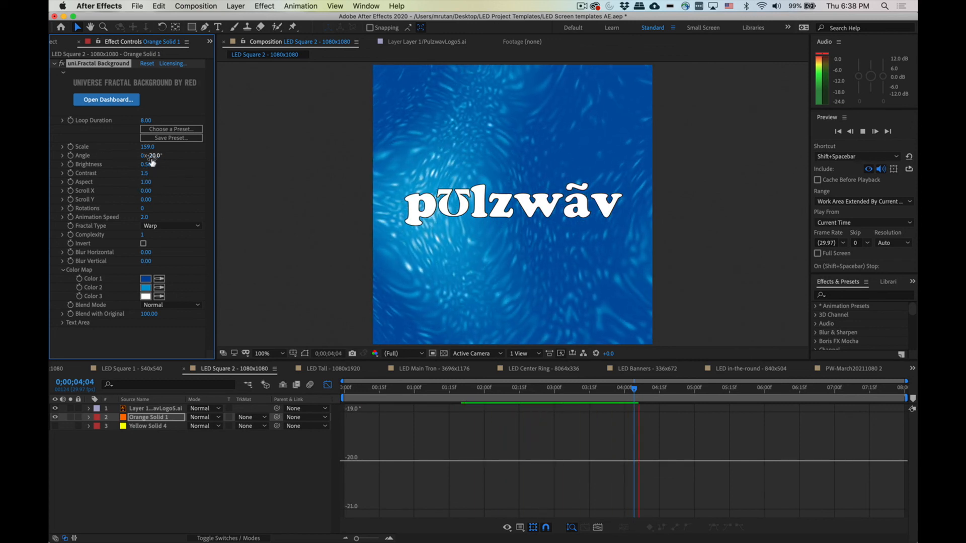
{"action": "left_click", "coordinate": [155, 156]}
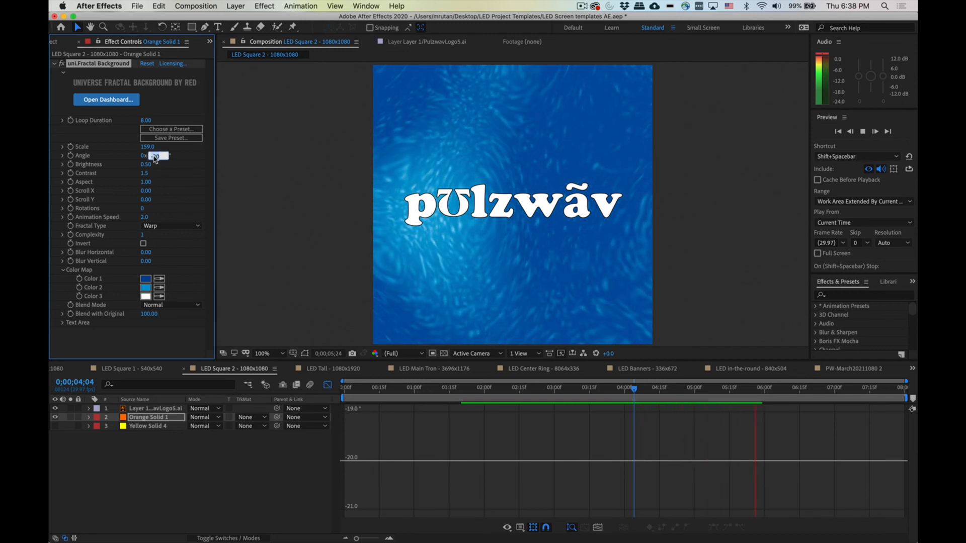
{"action": "type", "text": "0"}
{"action": "key", "text": "Return"}
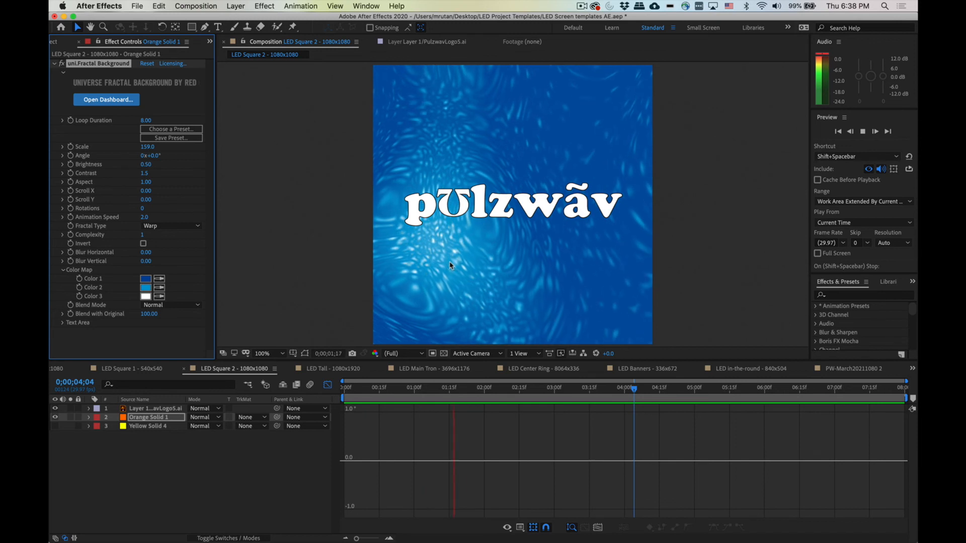
{"action": "left_click_drag", "start_coordinate": [149, 156], "coordinate": [134, 156]}
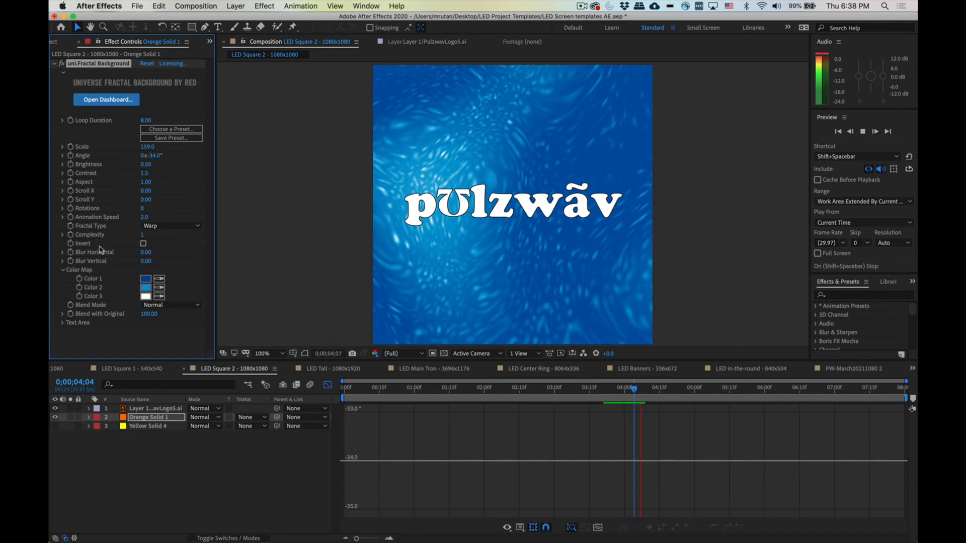
{"action": "left_click", "coordinate": [151, 155]}
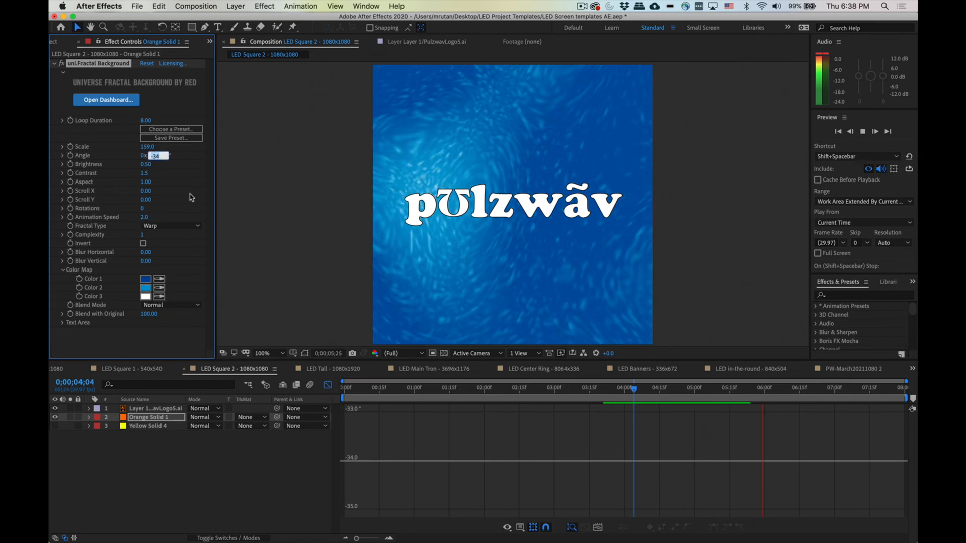
{"action": "type", "text": "20"}
{"action": "key", "text": "Return"}
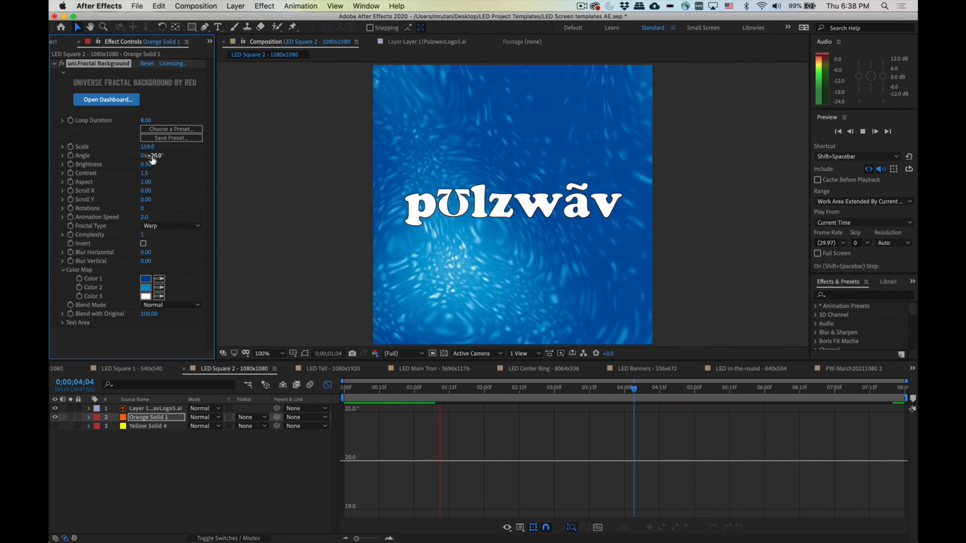
{"action": "left_click_drag", "start_coordinate": [137, 156], "coordinate": [130, 158]}
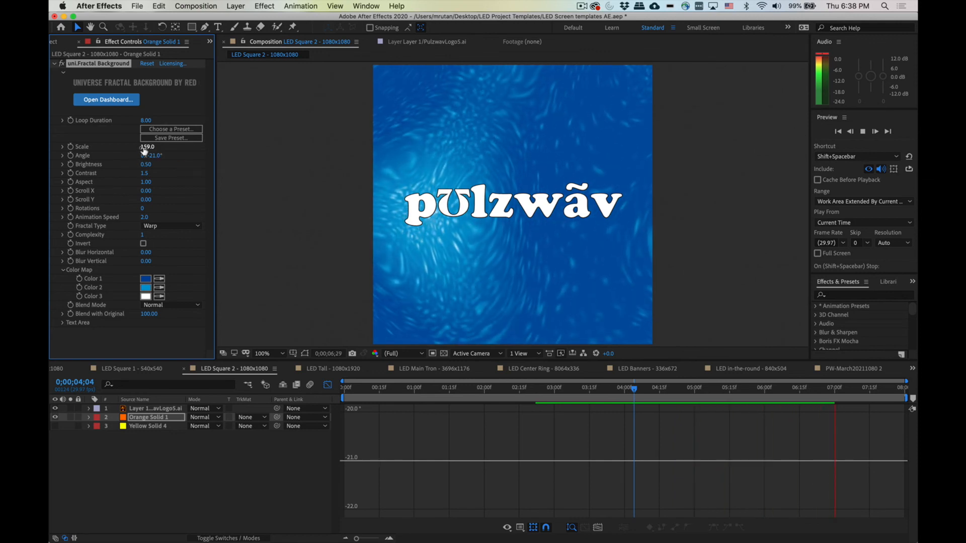
Step: Scrub the fractal's Scale, bringing it down to about 78
{"action": "left_click_drag", "start_coordinate": [145, 147], "coordinate": [152, 148]}
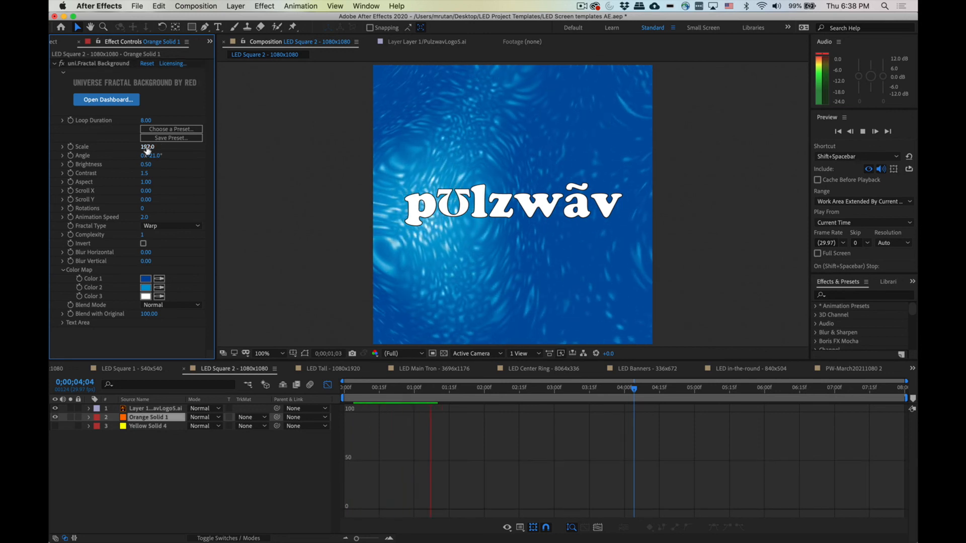
{"action": "left_click_drag", "start_coordinate": [131, 146], "coordinate": [86, 148]}
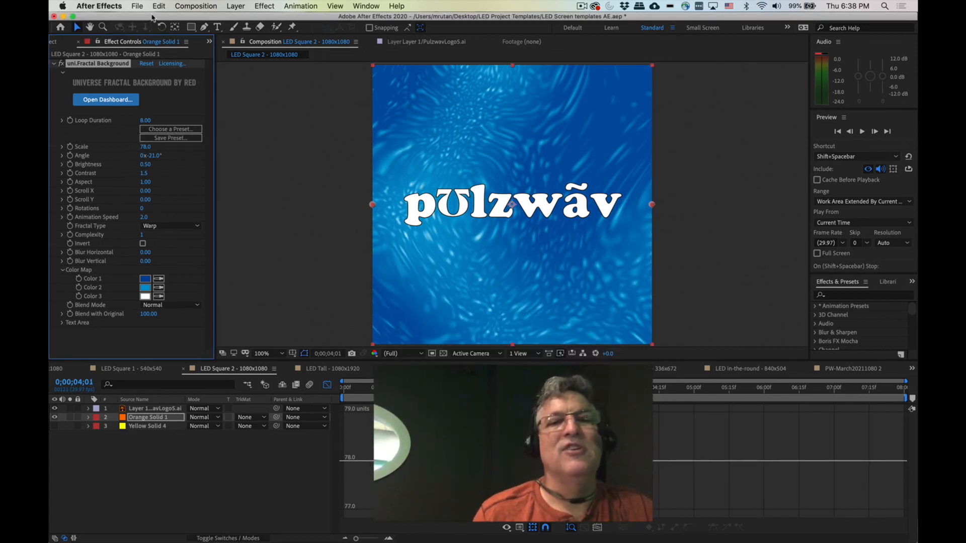
{"action": "left_click_drag", "start_coordinate": [153, 18], "coordinate": [152, 20]}
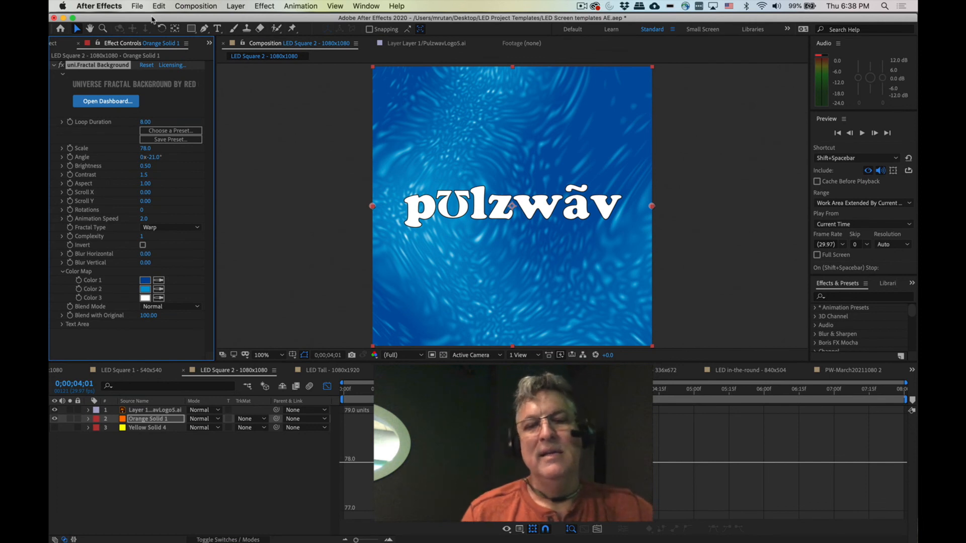